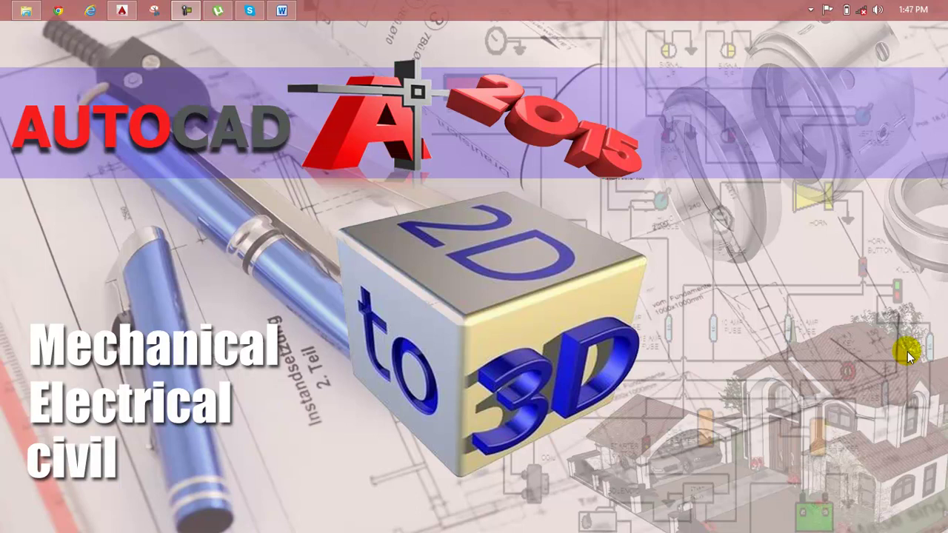
Step: Bring up the Lesson 87 Word notes on 3D, Linear and Align dimensions
left_click(283, 9)
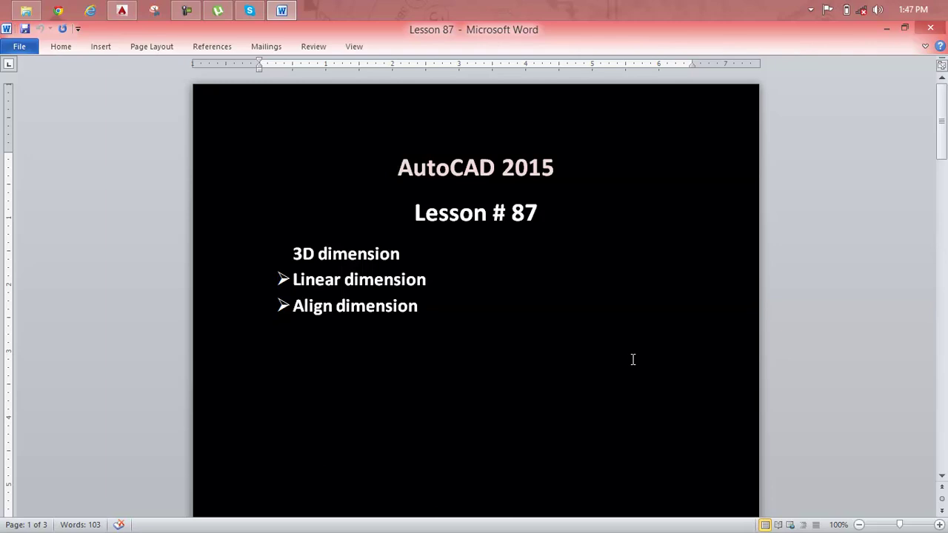
Step: Switch from Word to the blank AutoCAD drawing Drawing3.dwg
left_click(122, 9)
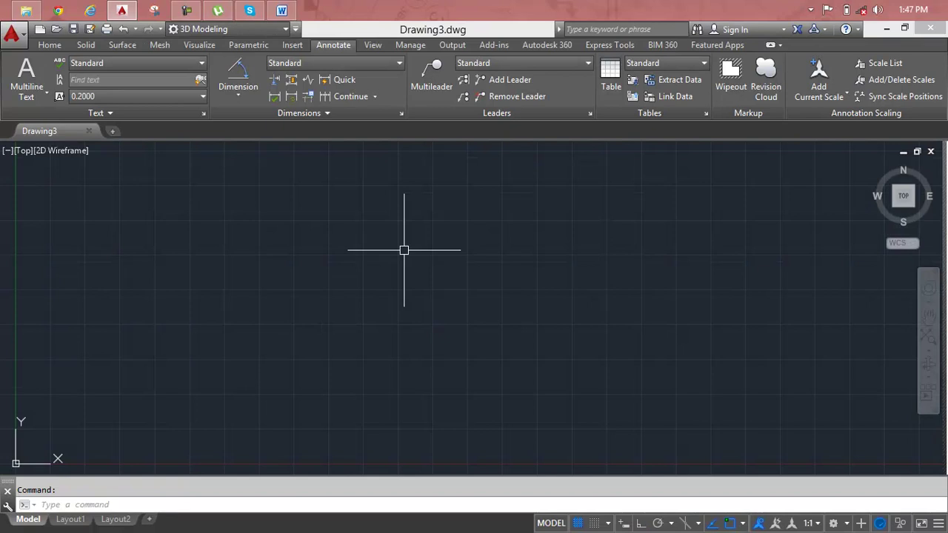
Step: Set the drawing units to Architectural length with 0'-0" precision
key("Escape")
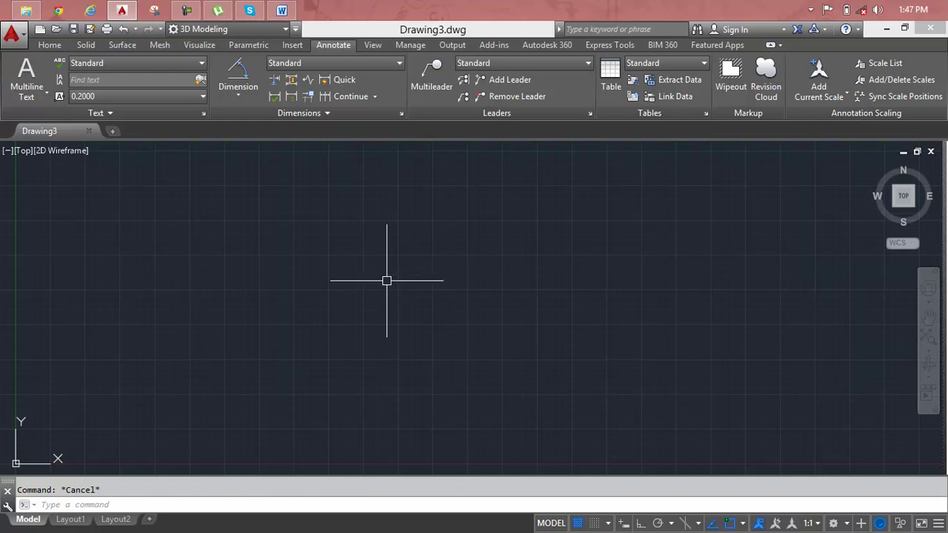
type("ln")
key("Return")
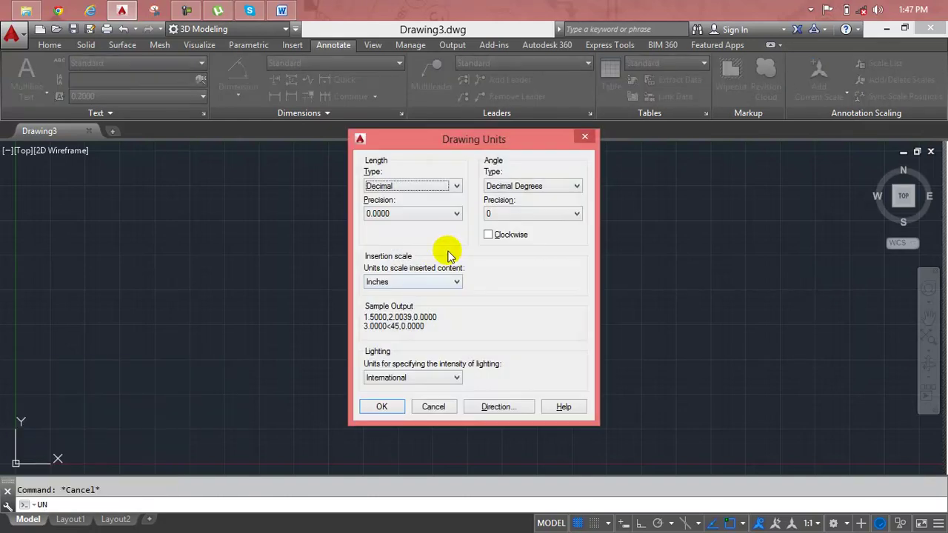
left_click(424, 185)
left_click(425, 200)
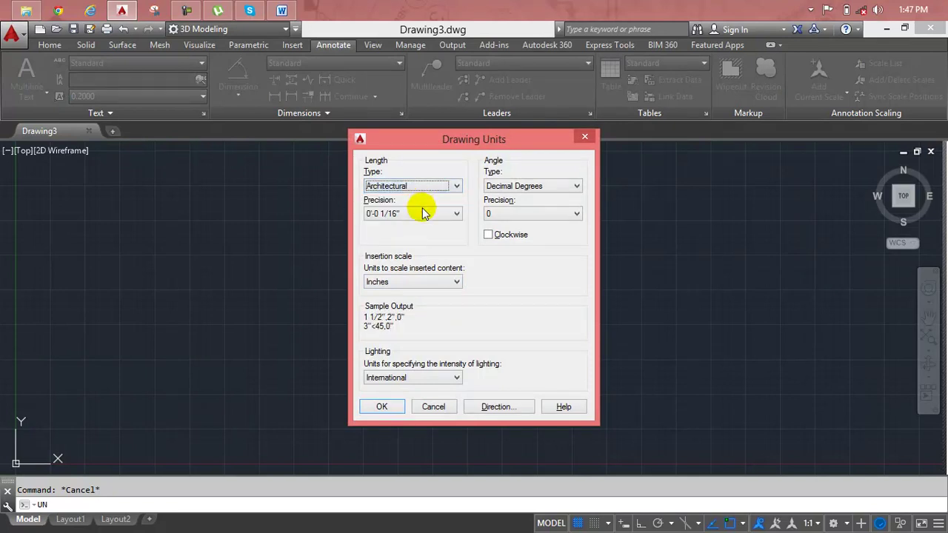
left_click(422, 213)
left_click(420, 226)
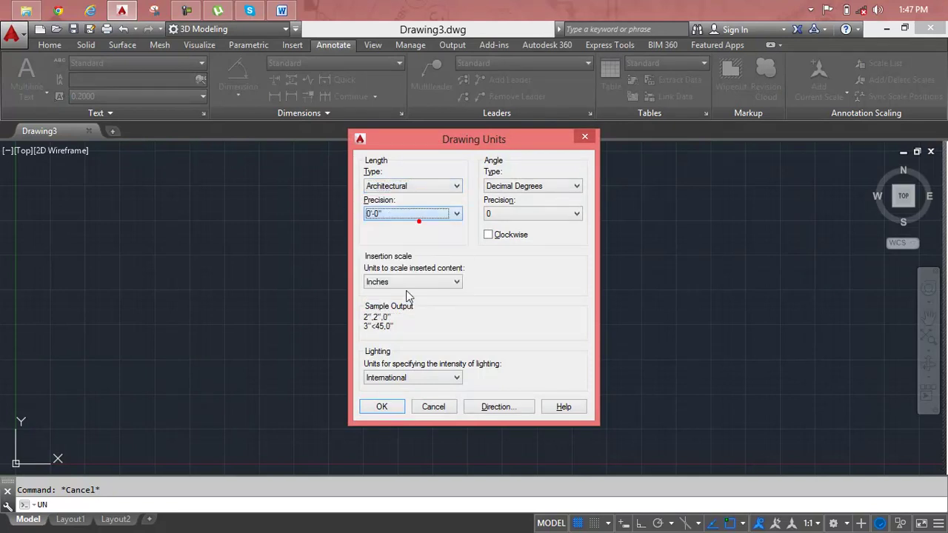
left_click(384, 405)
key("Escape")
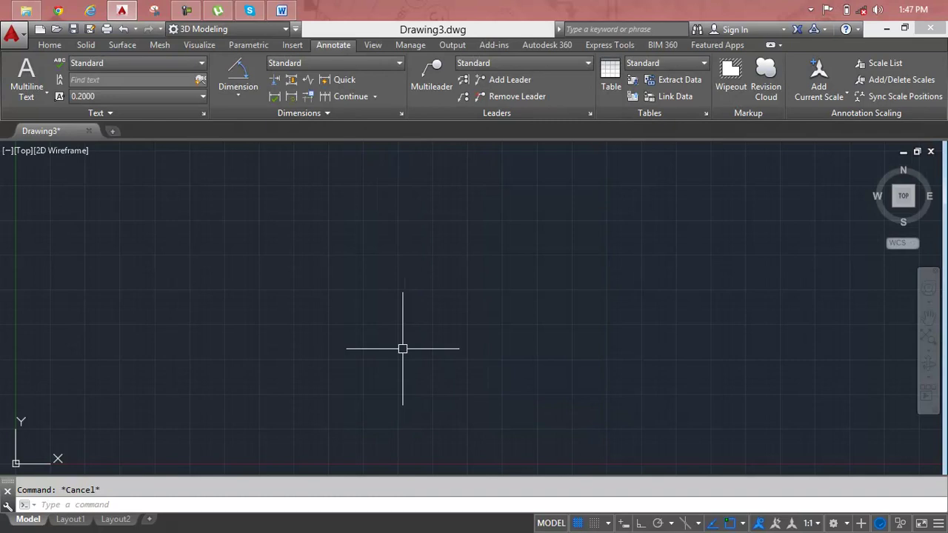
Step: Turn off displaying the UCS icon at the origin point
scroll(402, 349, "down", 2)
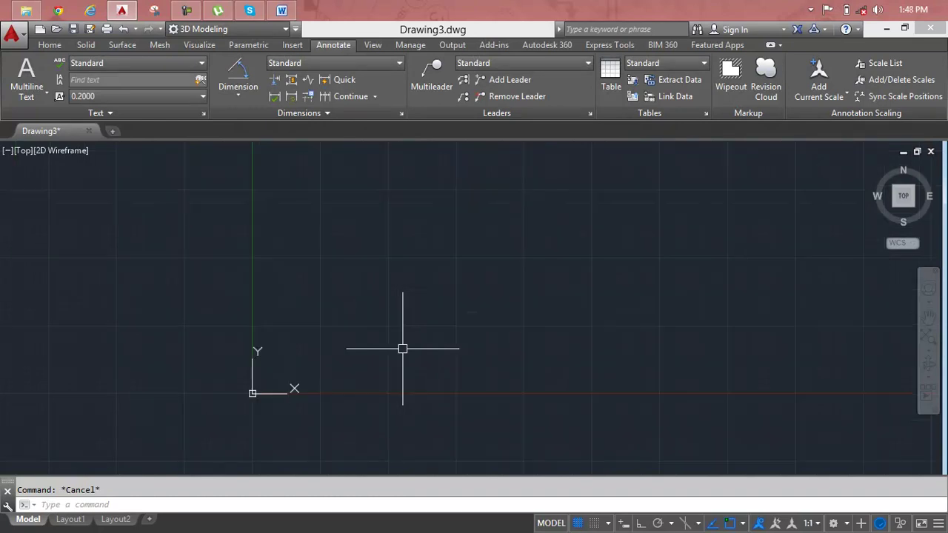
scroll(402, 349, "down", 2)
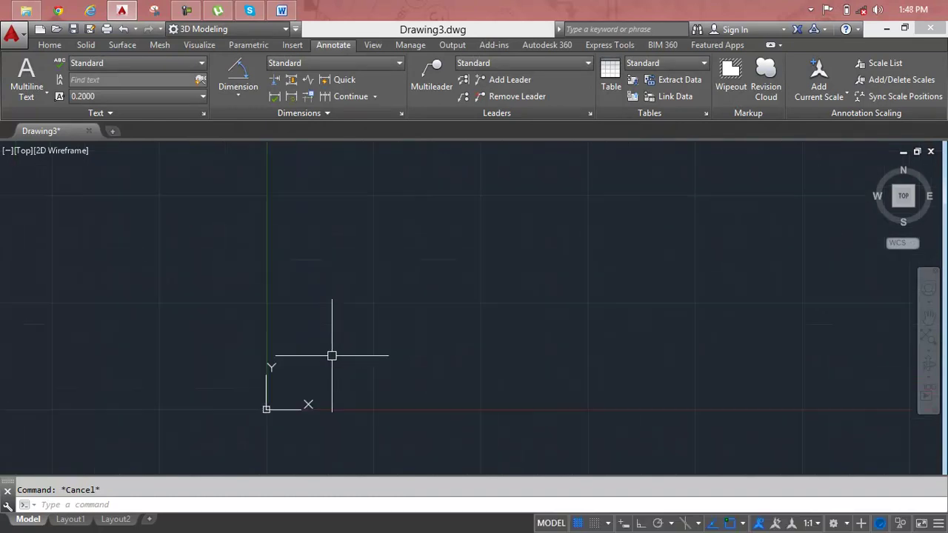
type("UC")
key("Return")
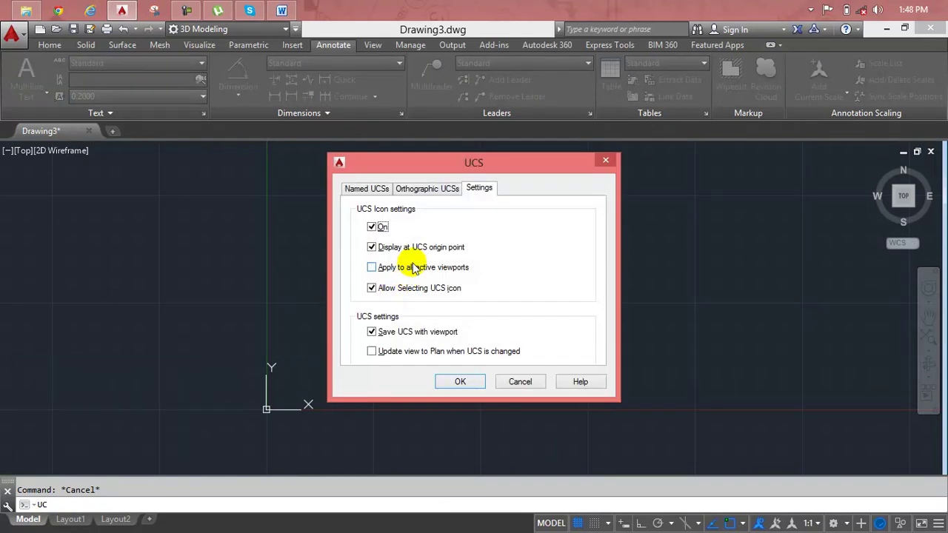
left_click(416, 248)
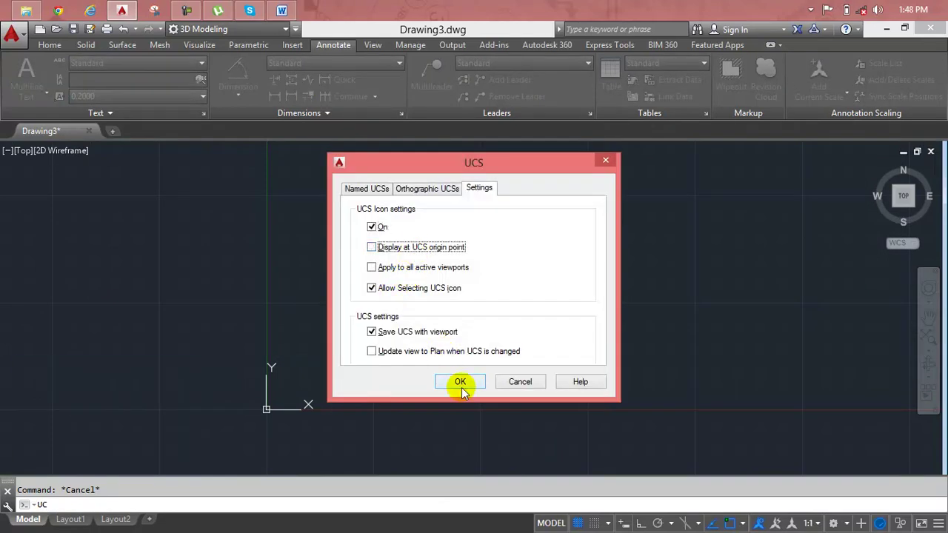
left_click(459, 381)
key("Escape")
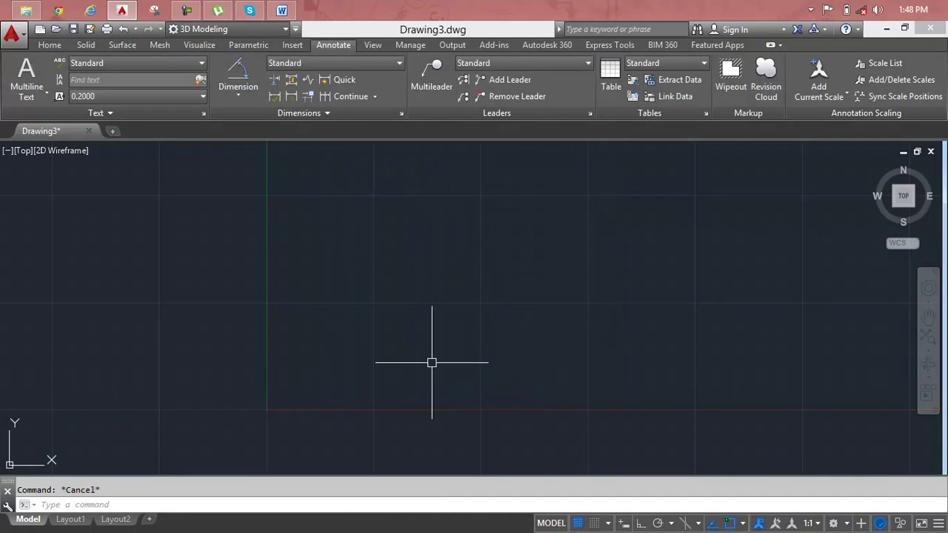
scroll(432, 362, "down", 2)
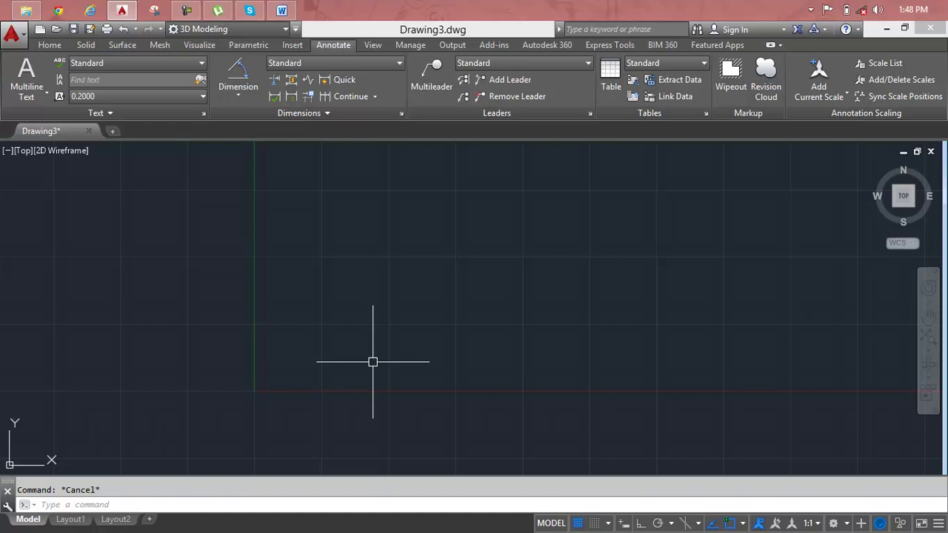
type("l")
key("Return")
left_click(330, 165)
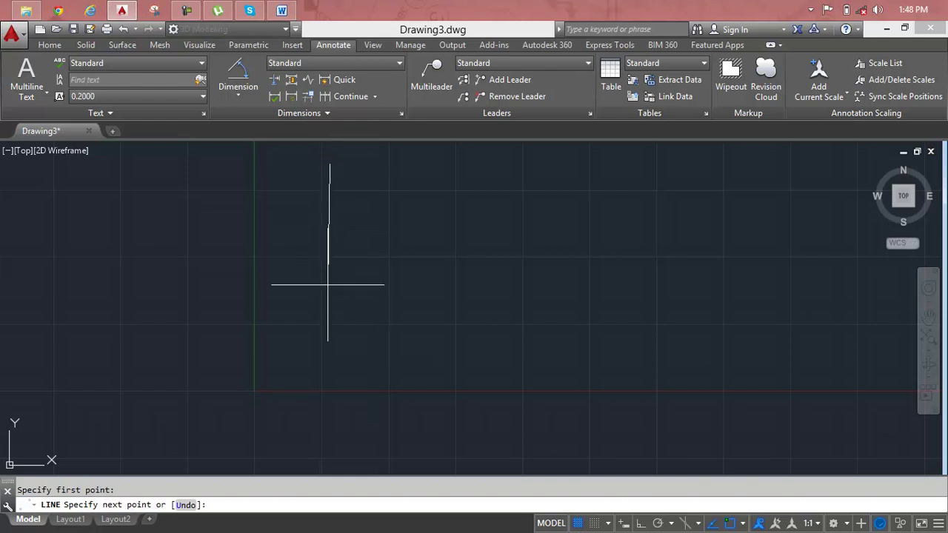
key("F9")
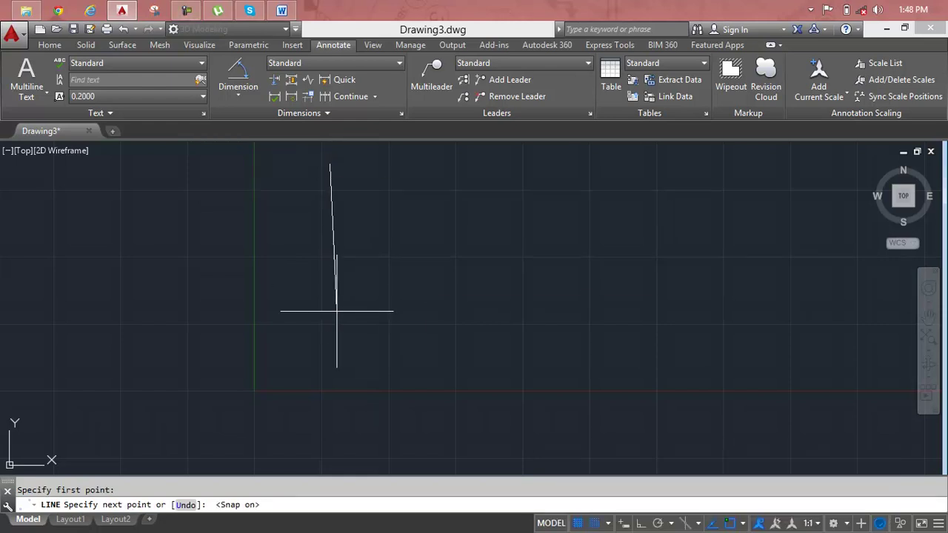
key("F8")
type("10'")
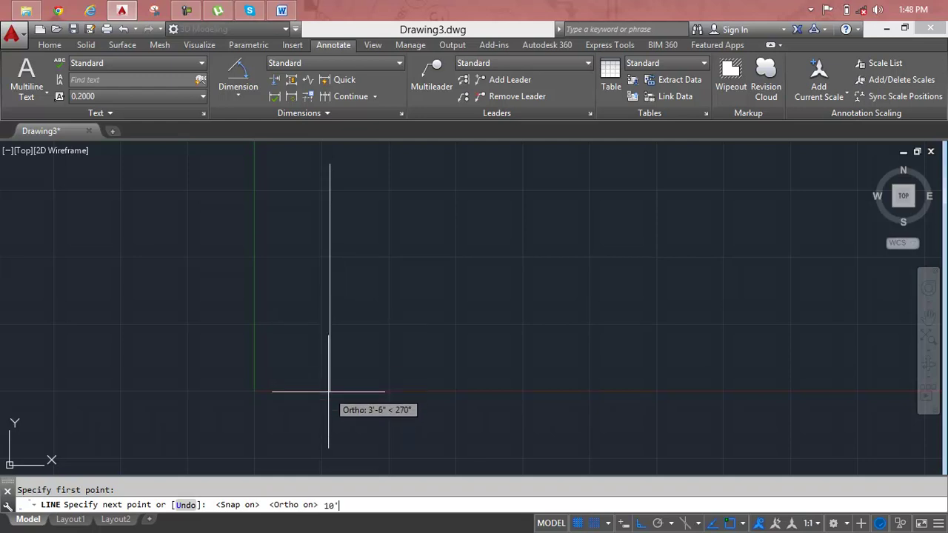
key("Return")
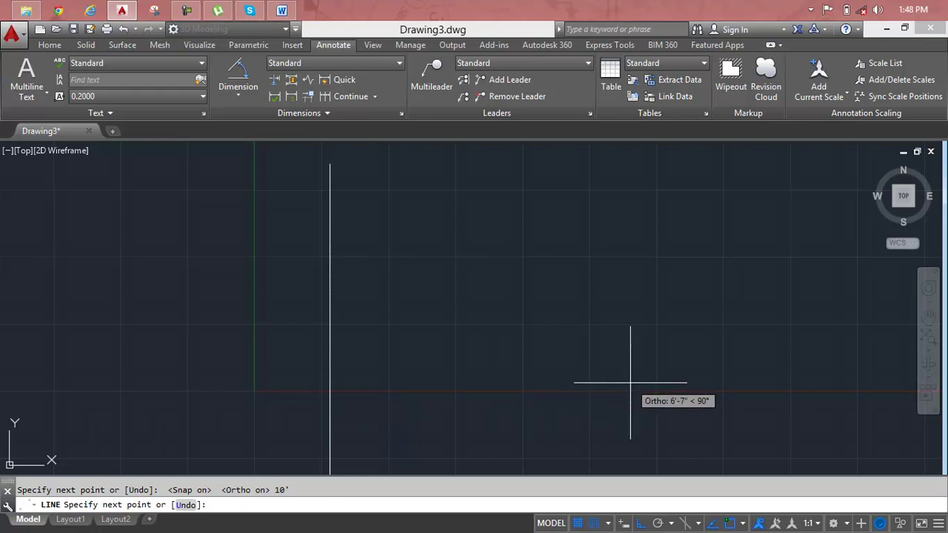
type("10")
key("Return")
scroll(630, 383, "down", 2)
middle_click_drag(605, 356, 542, 162)
scroll(545, 365, "down", 2)
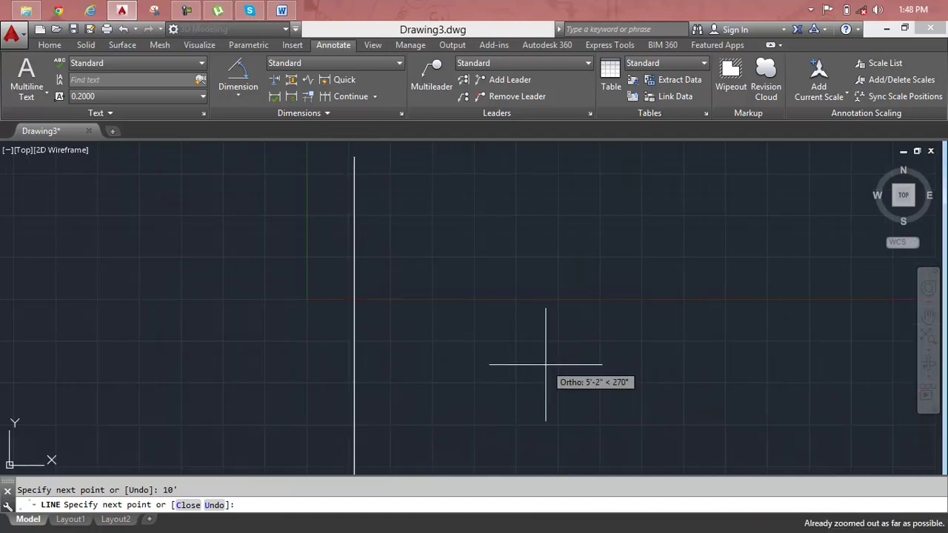
key("Escape")
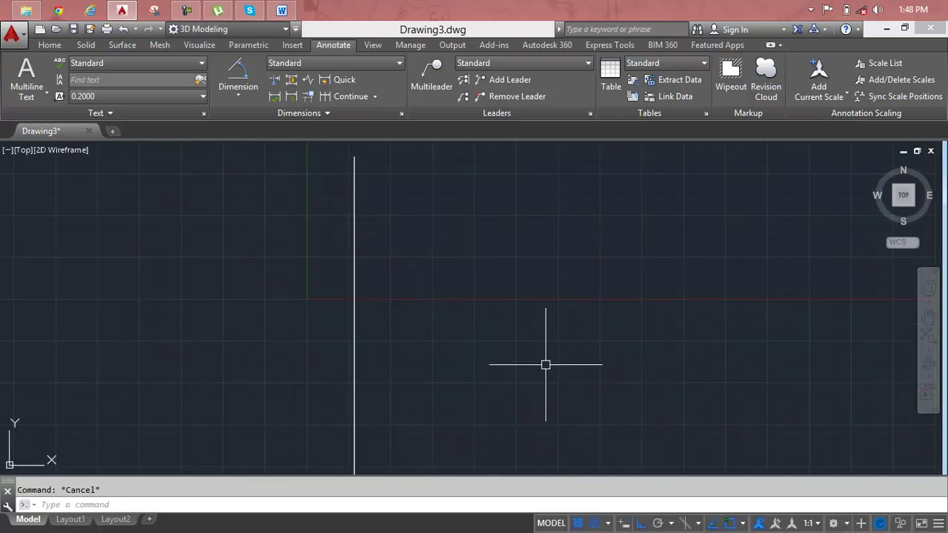
type("Z")
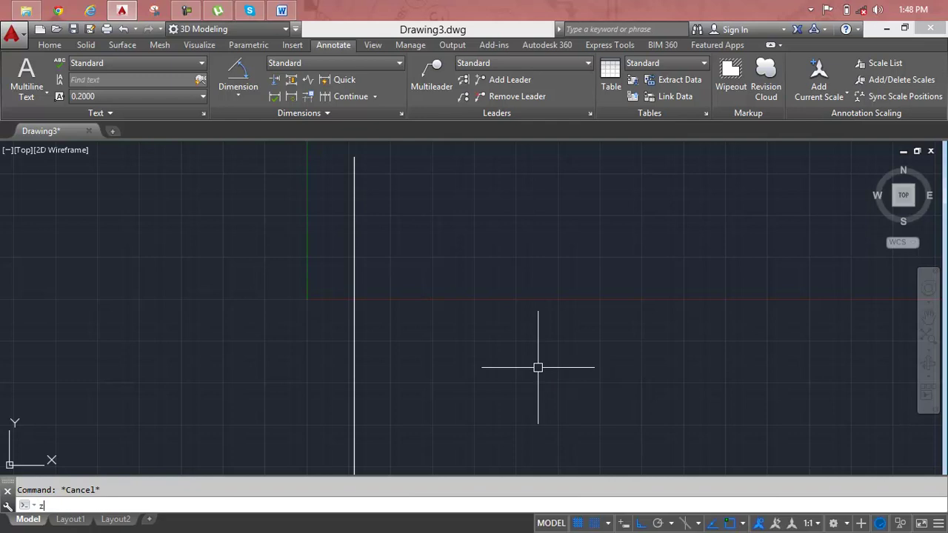
type("a")
key("Return")
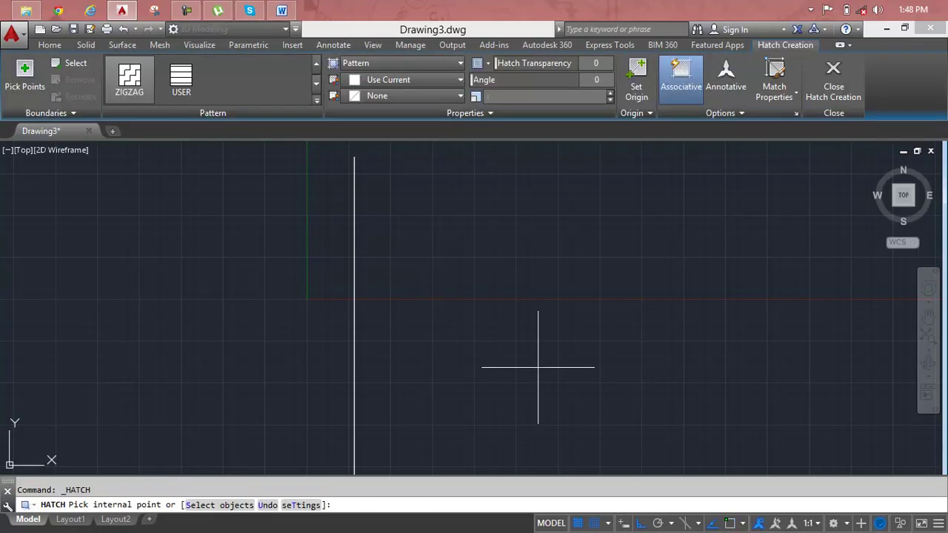
key("Escape")
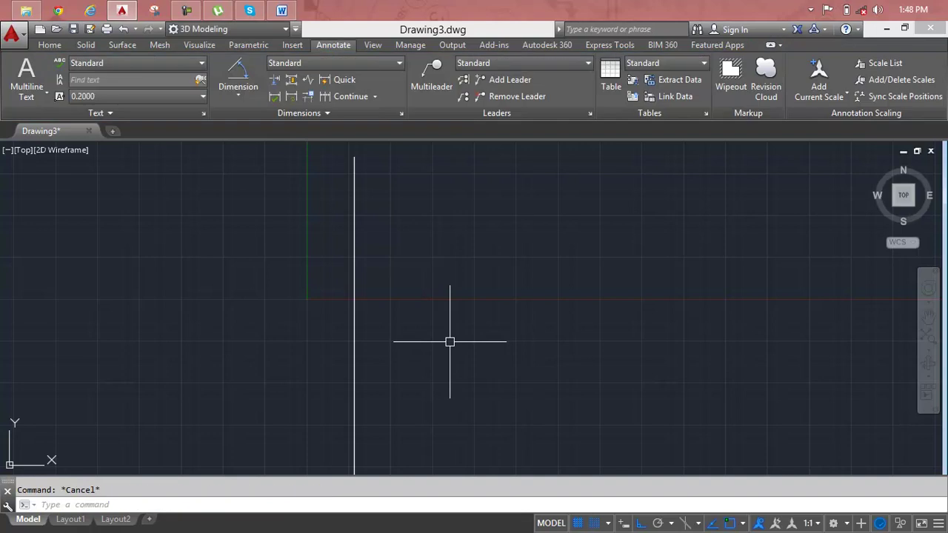
type("z")
key("Return")
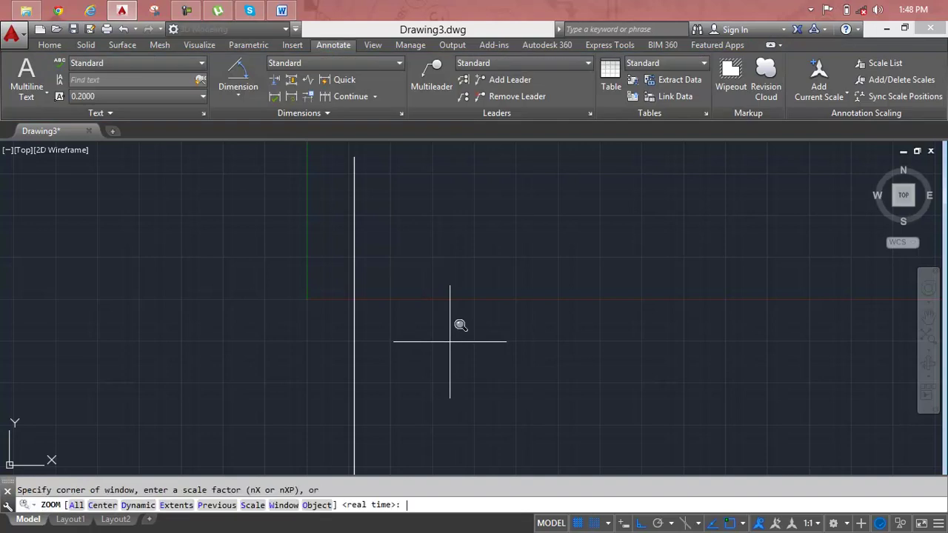
type("a")
key("Return")
scroll(449, 342, "down", 3)
middle_click_drag(450, 339, 356, 325)
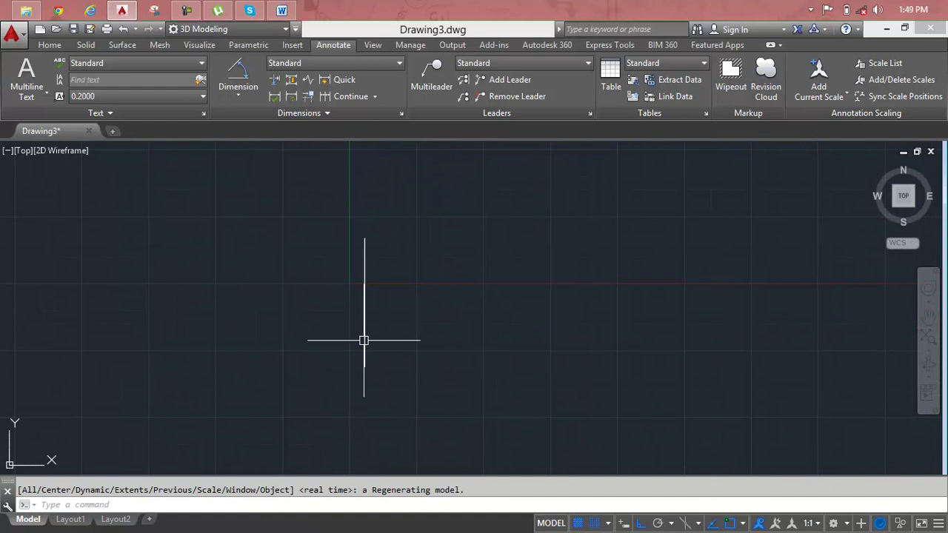
left_click(363, 341)
key("Delete")
key("ctrl+z")
key("Delete")
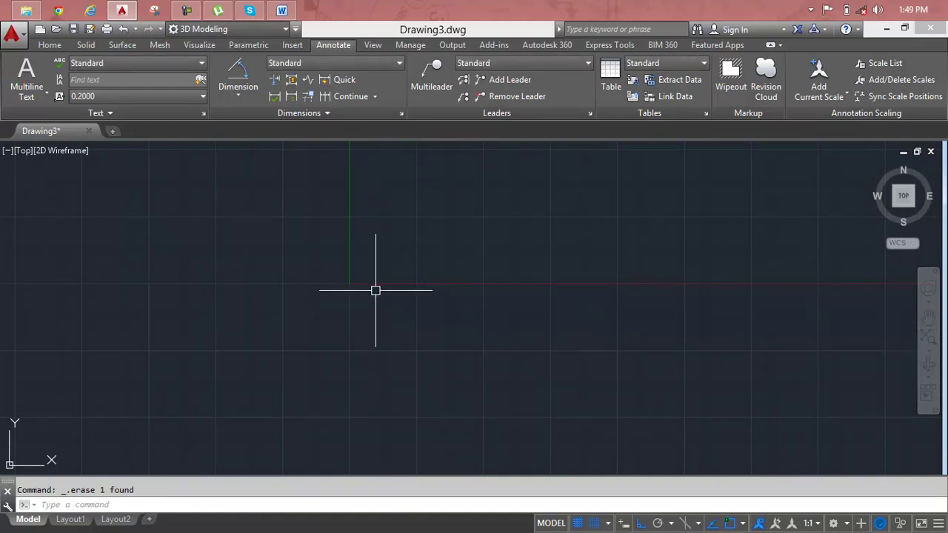
key("Escape")
Step: Draw a line outline with a 10' vertical edge, 10' base and 4' right edge
type("l")
key("Return")
left_click(325, 209)
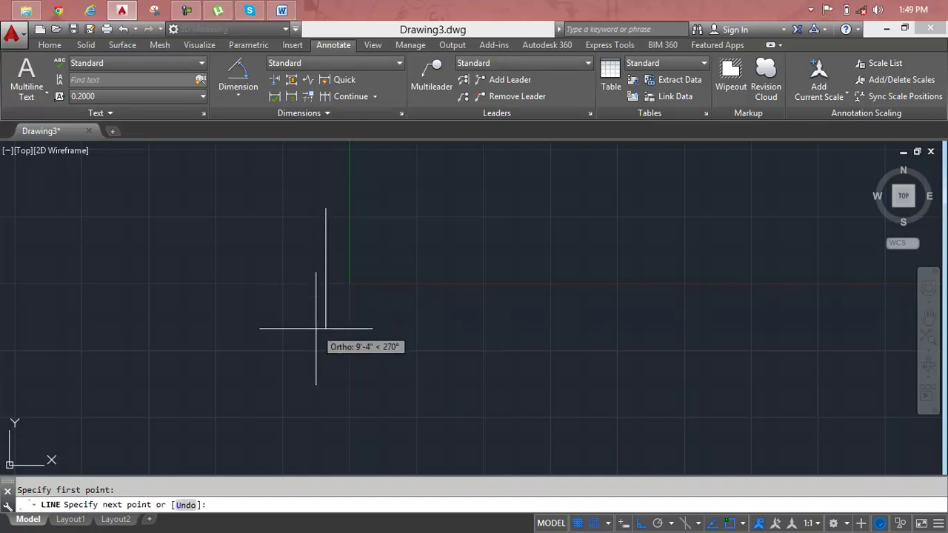
key("Return")
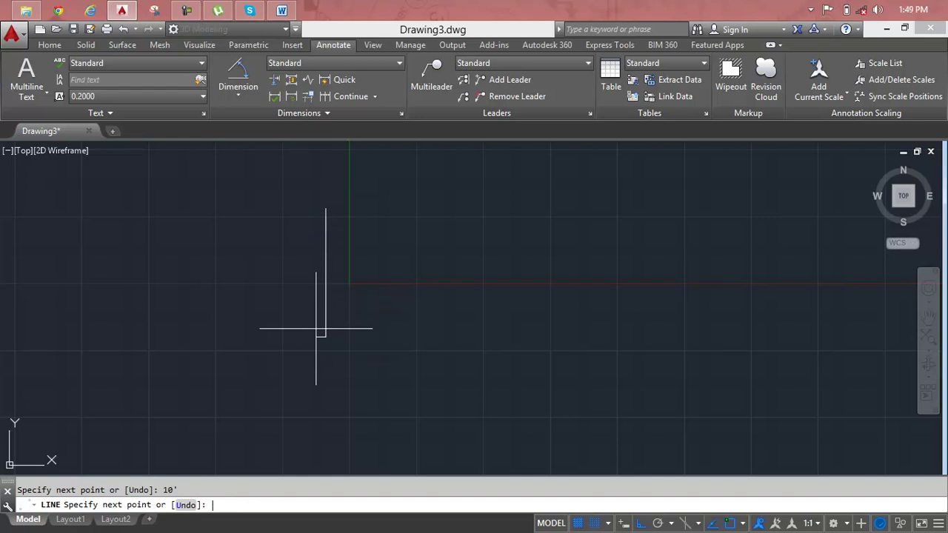
type("10'")
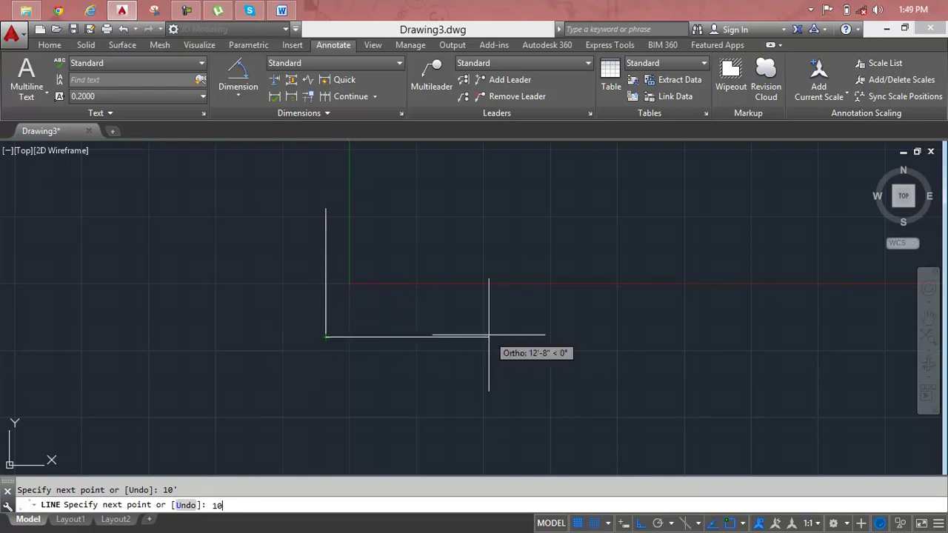
key("Return")
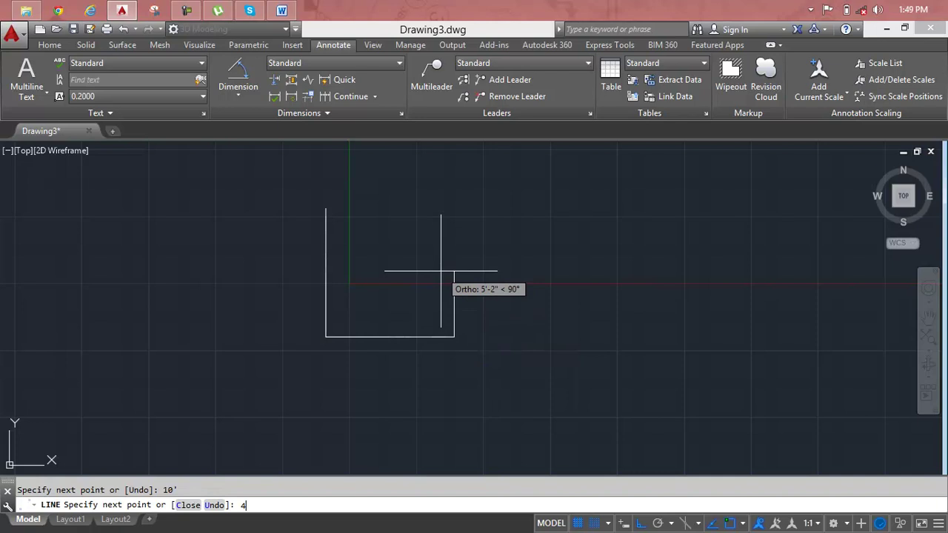
key("Return")
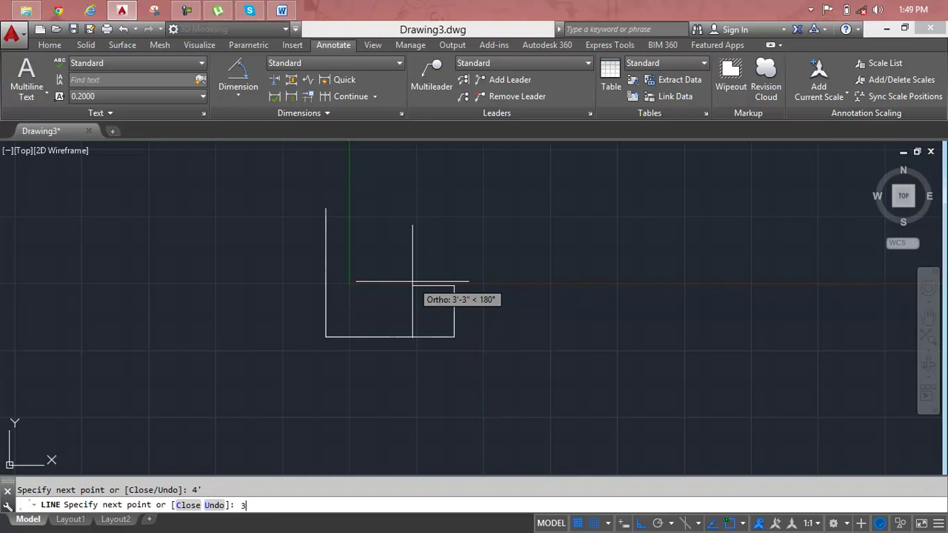
Step: Add a 2' riser, 4' tread and 2' riser, closing at the left wall's top
type("'")
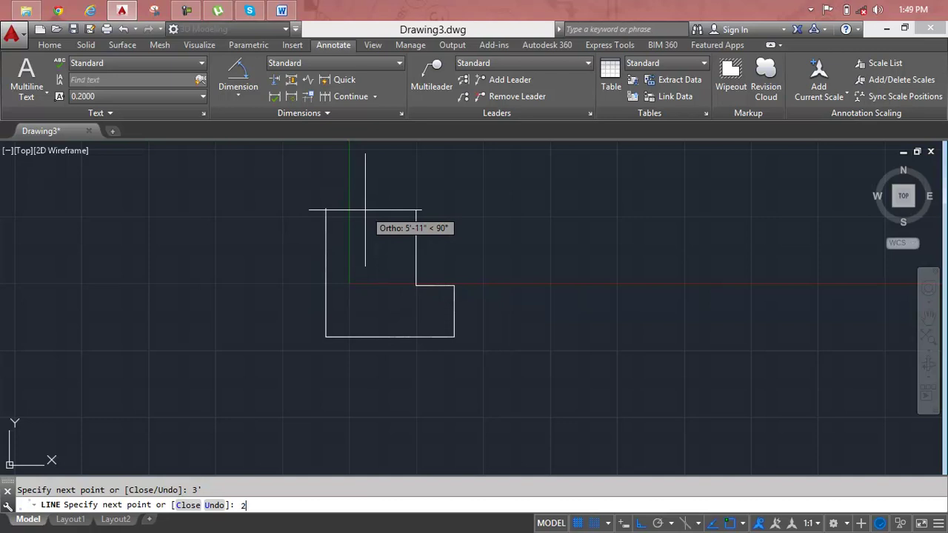
type("'")
key("Return")
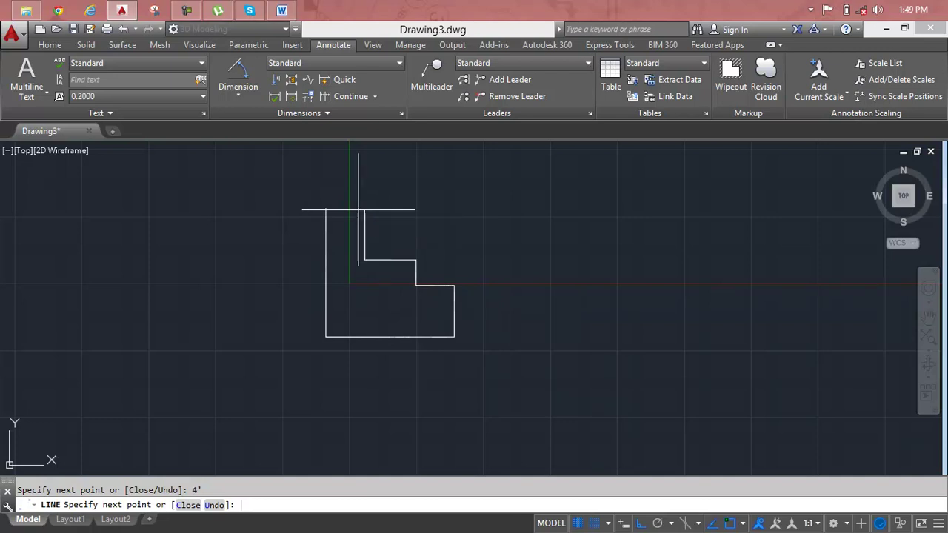
key("Return")
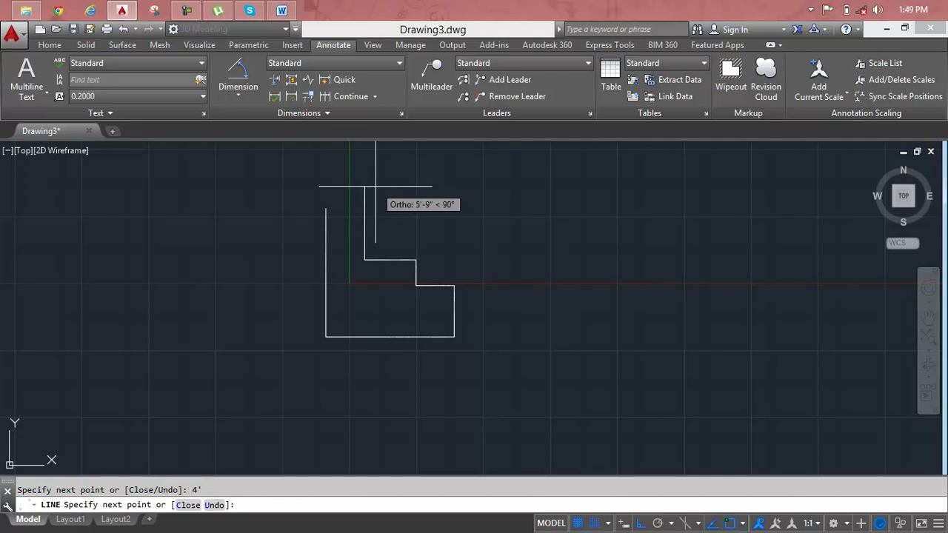
type("2'")
key("Return")
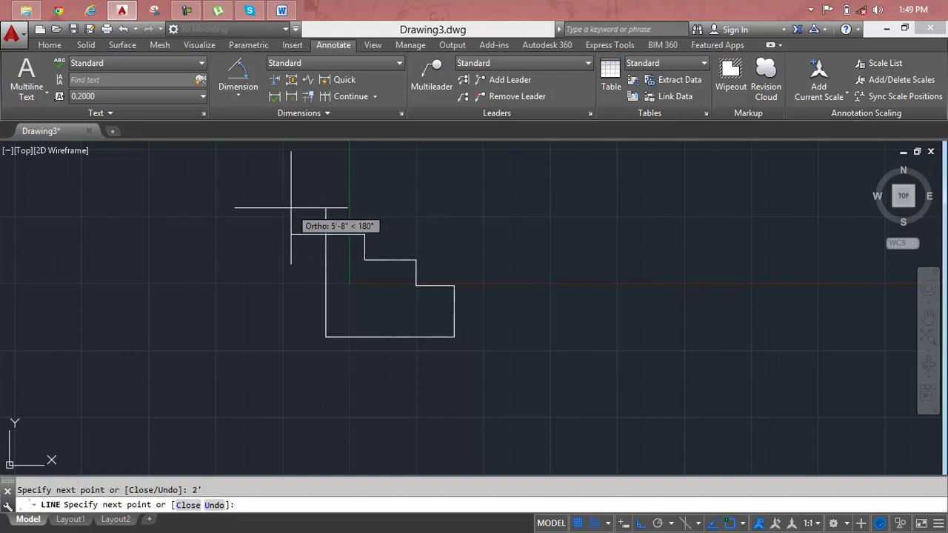
left_click(329, 209)
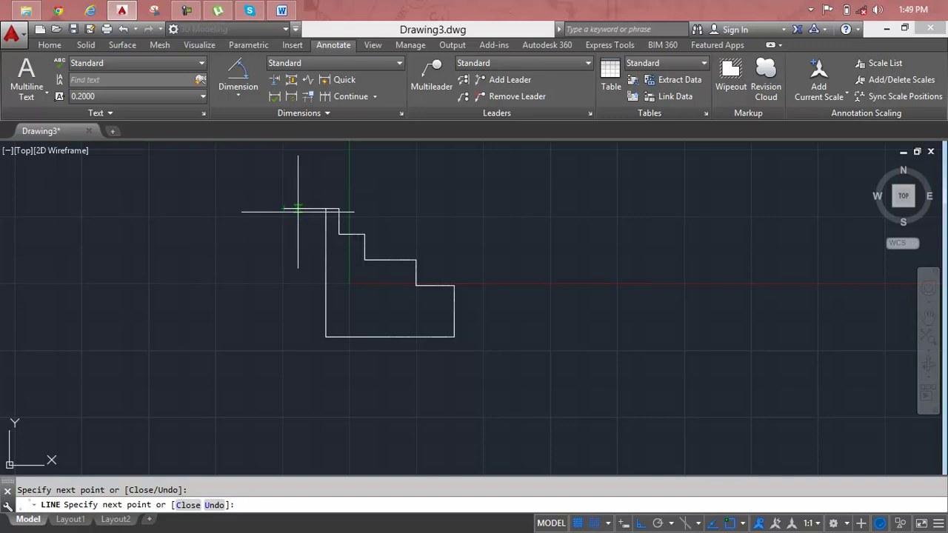
key("Escape")
scroll(307, 207, "up", 3)
scroll(311, 207, "up", 7)
middle_click_drag(320, 207, 307, 238)
key("Escape")
Step: Trim away the overhanging line at the outline's top-left corner
type("tr")
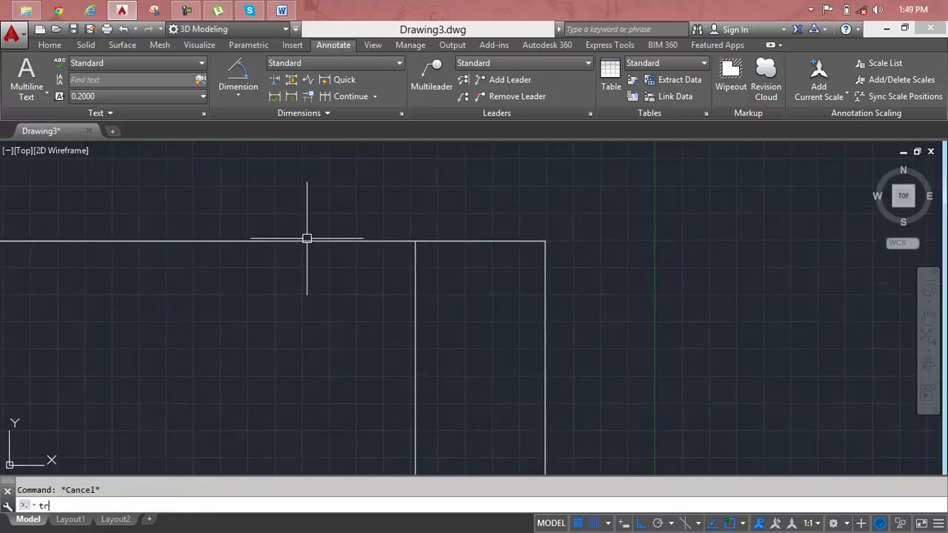
key("Return")
key("Return")
left_click(306, 237)
scroll(348, 277, "down", 5)
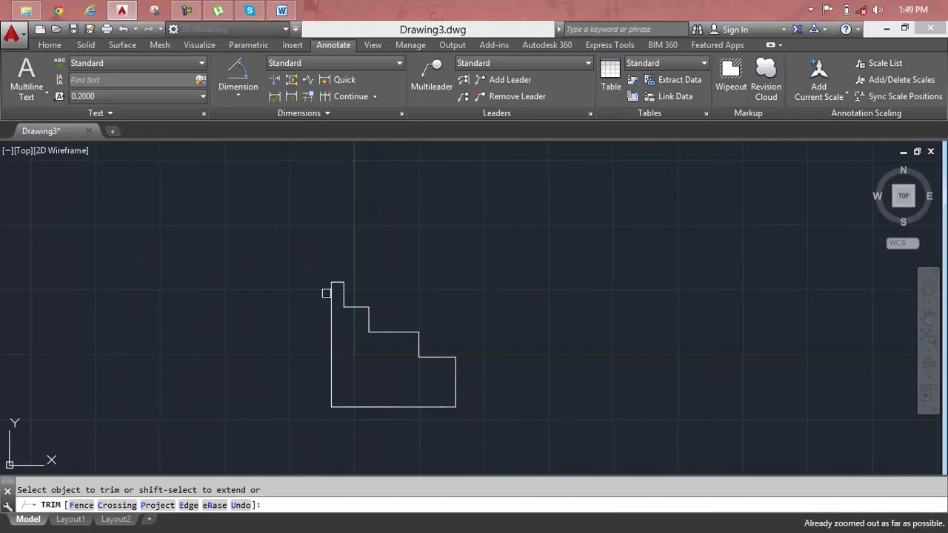
key("Escape")
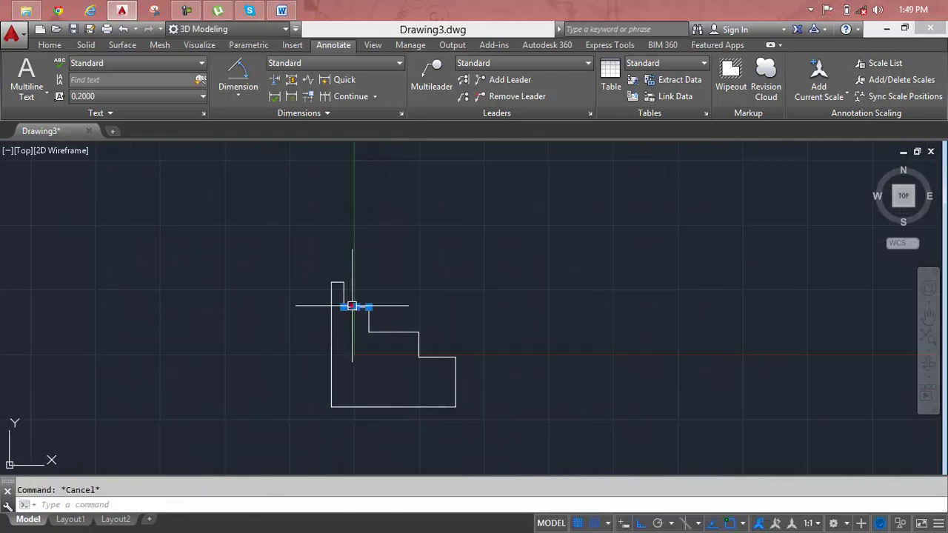
Step: Convert the window-selected outline lines into a region with REG
type("R")
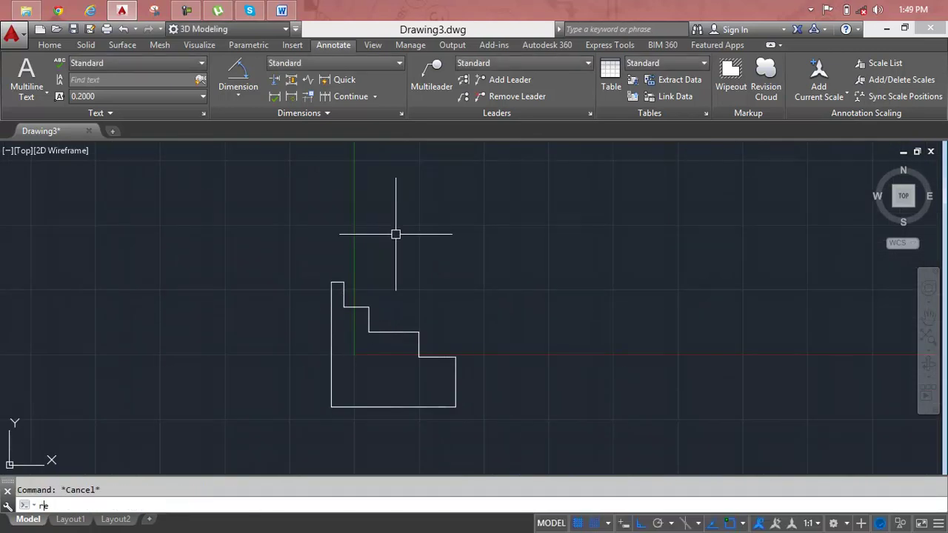
type("EG")
key("Return")
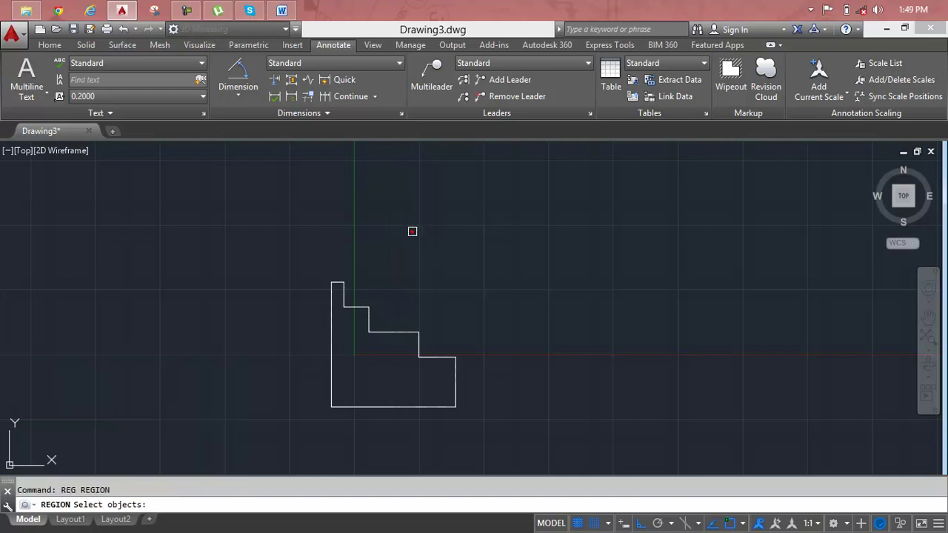
left_click(411, 231)
left_click(305, 436)
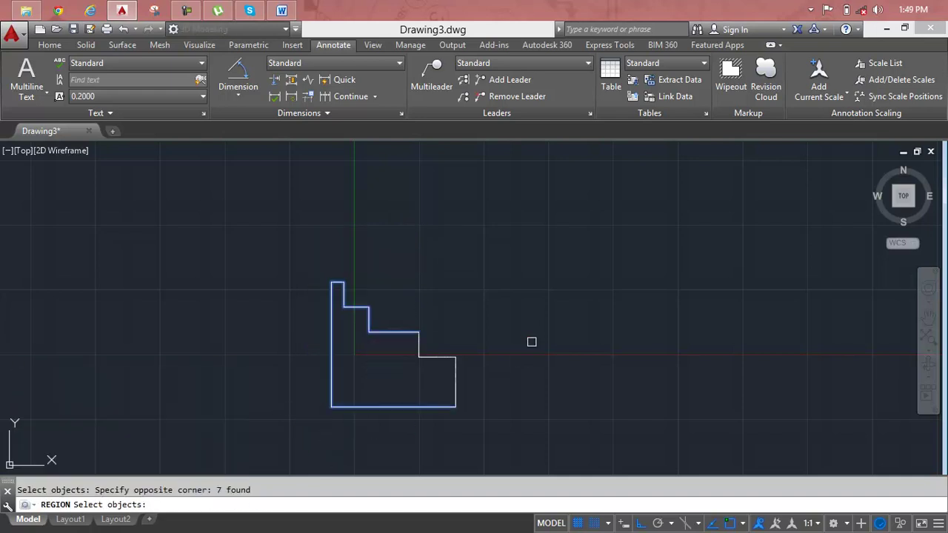
left_click(533, 295)
key("Escape")
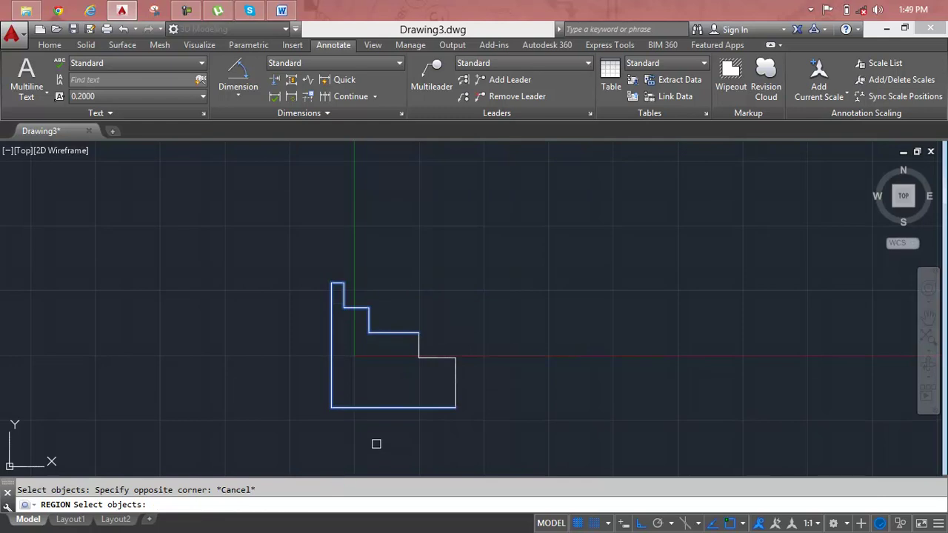
left_click(491, 340)
left_click(344, 463)
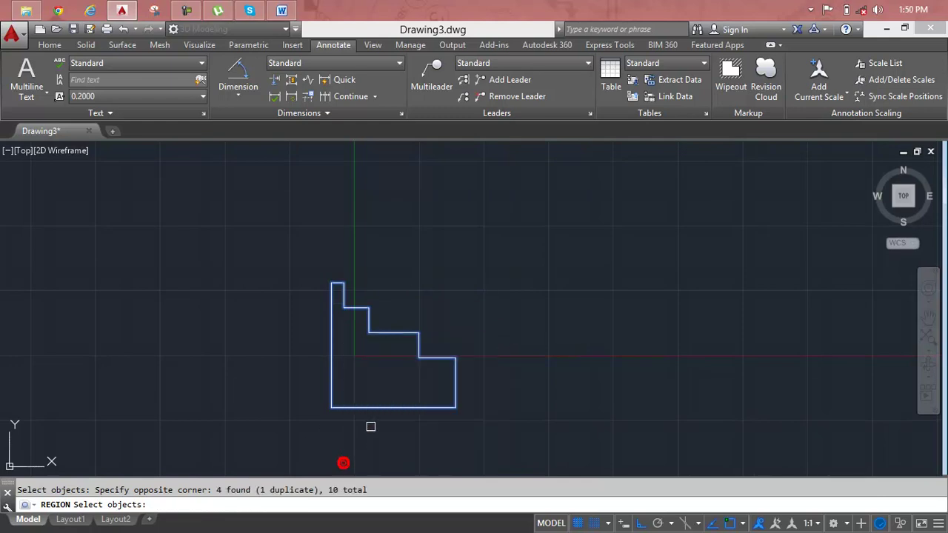
key("Return")
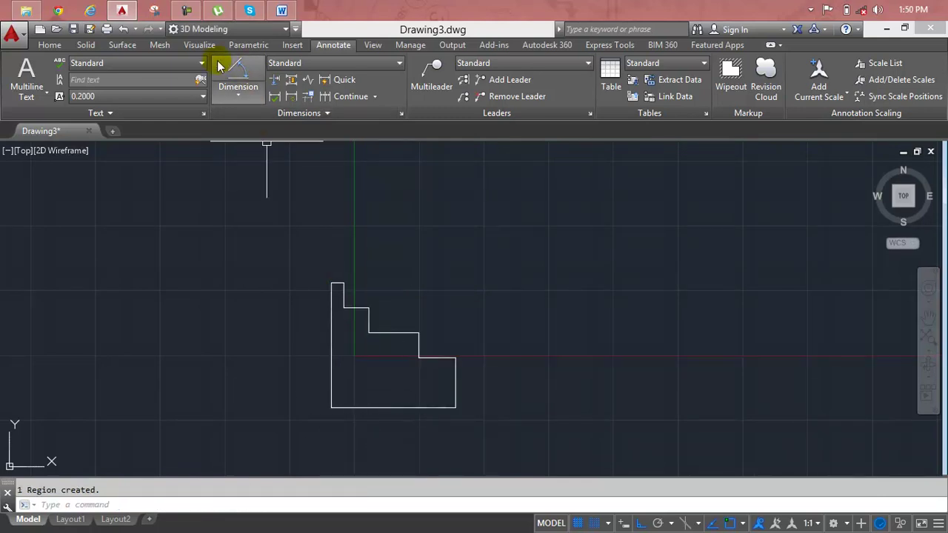
Step: Switch to an isometric 3D view of the region
left_click(191, 11)
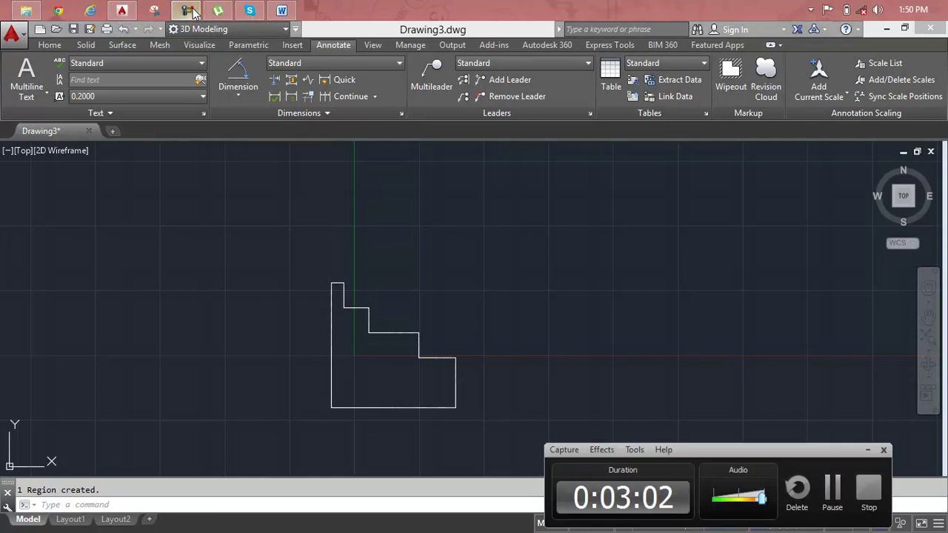
left_click(191, 11)
left_click(191, 12)
left_click(191, 10)
key("Escape")
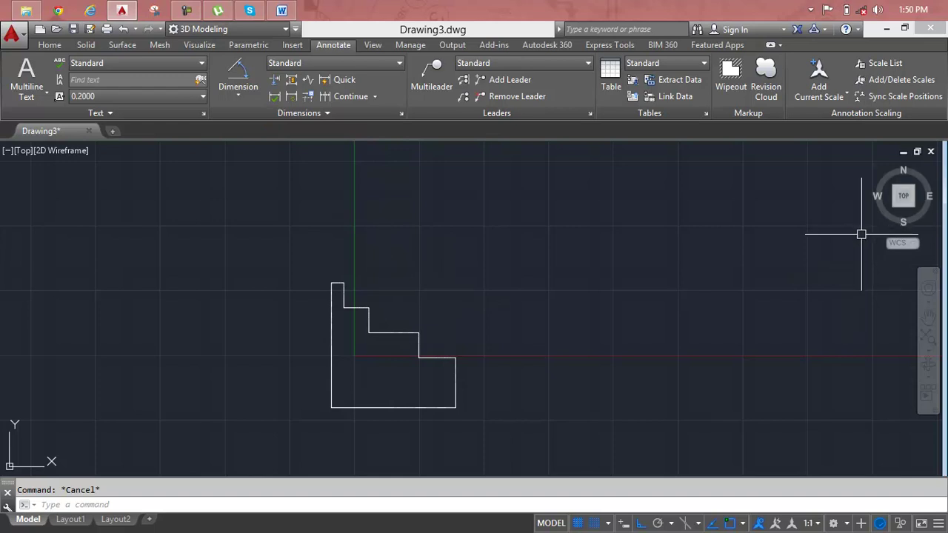
mouse_move(878, 196)
left_click(875, 164)
Step: Try rotating the region upright with 3D Rotate from the Home tab, then cancel it
scroll(487, 328, "down", 4)
middle_click_drag(486, 328, 379, 313)
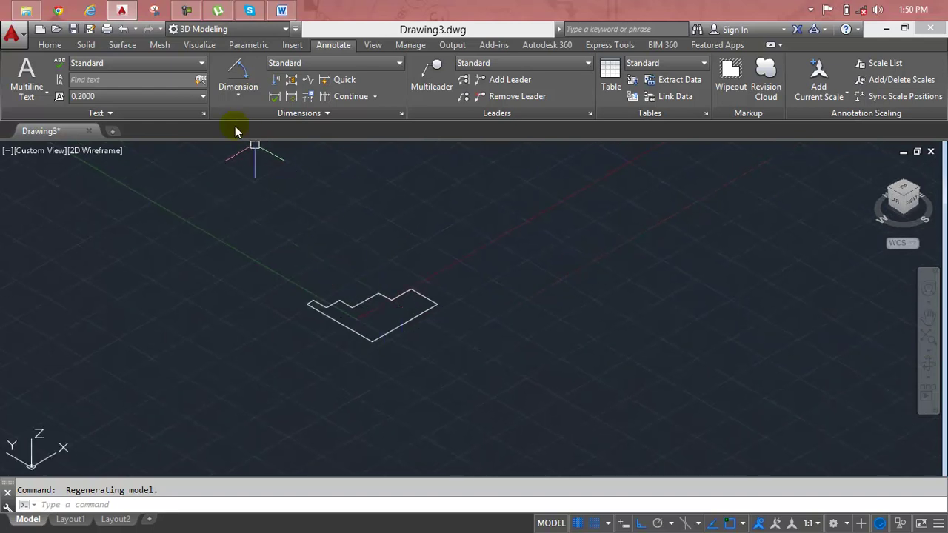
left_click(58, 45)
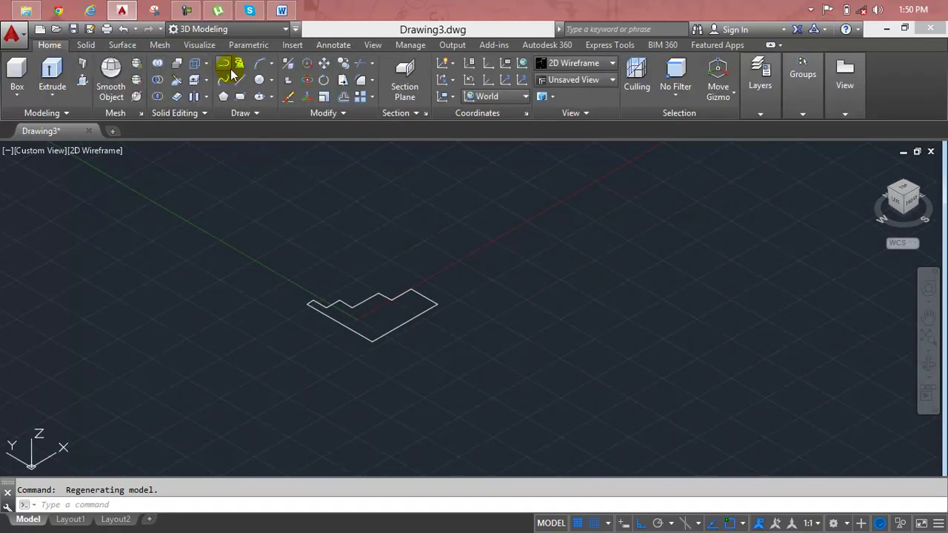
left_click(393, 301)
key("Return")
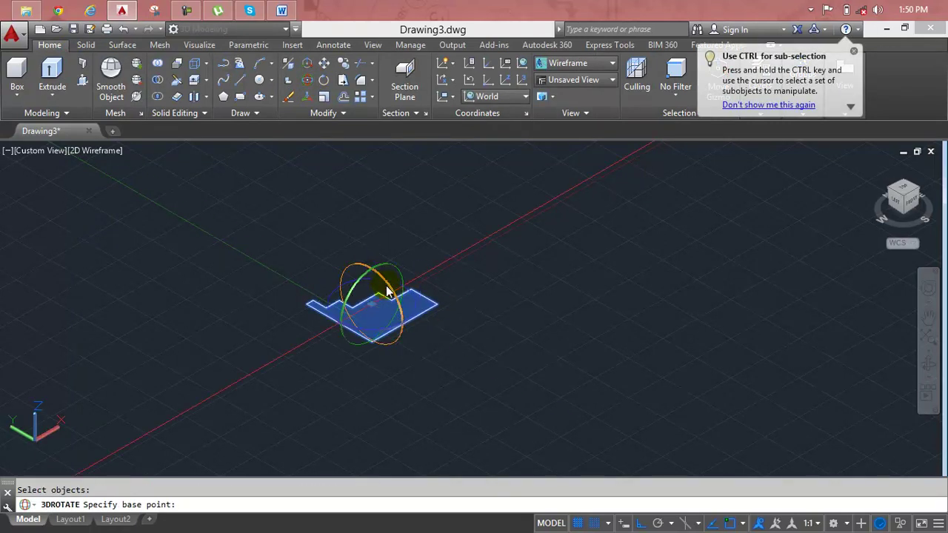
left_click(372, 302)
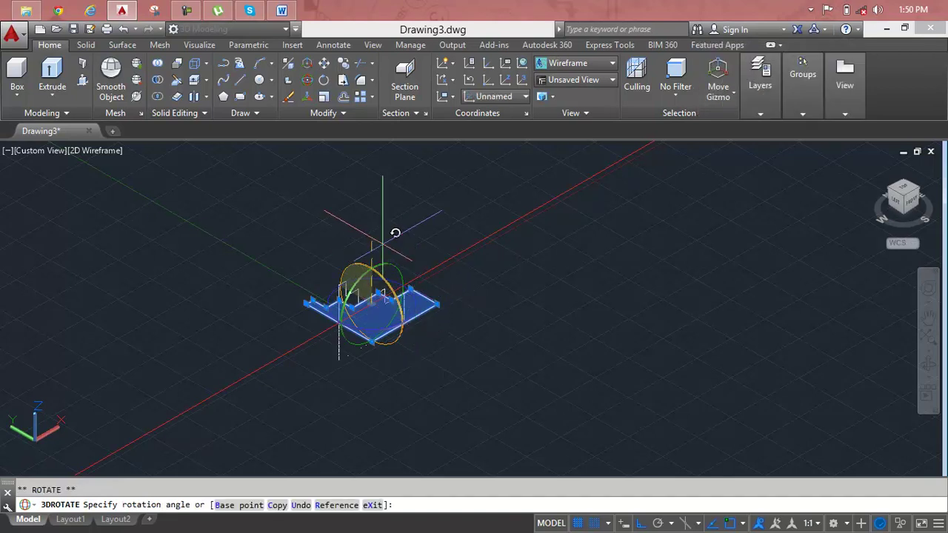
left_click(378, 180)
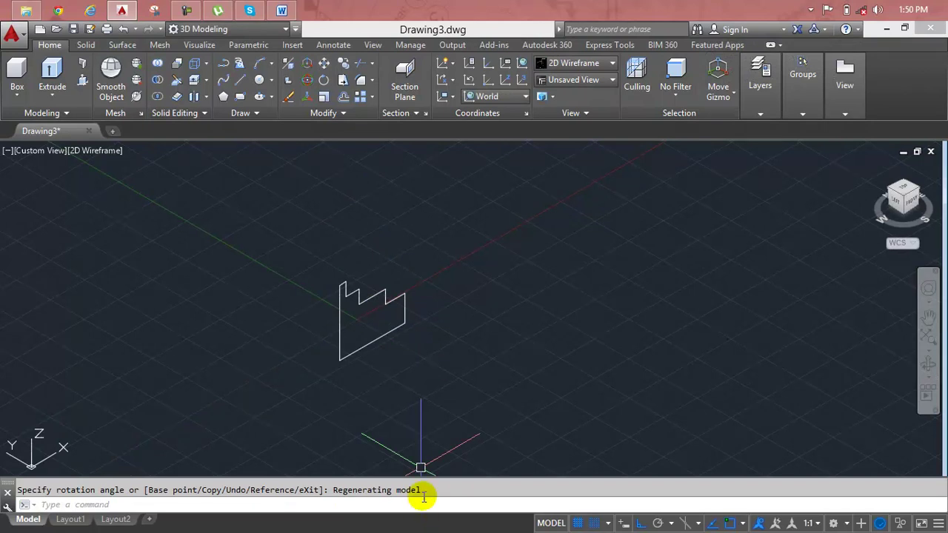
key("Escape")
key("Escape")
type("RO")
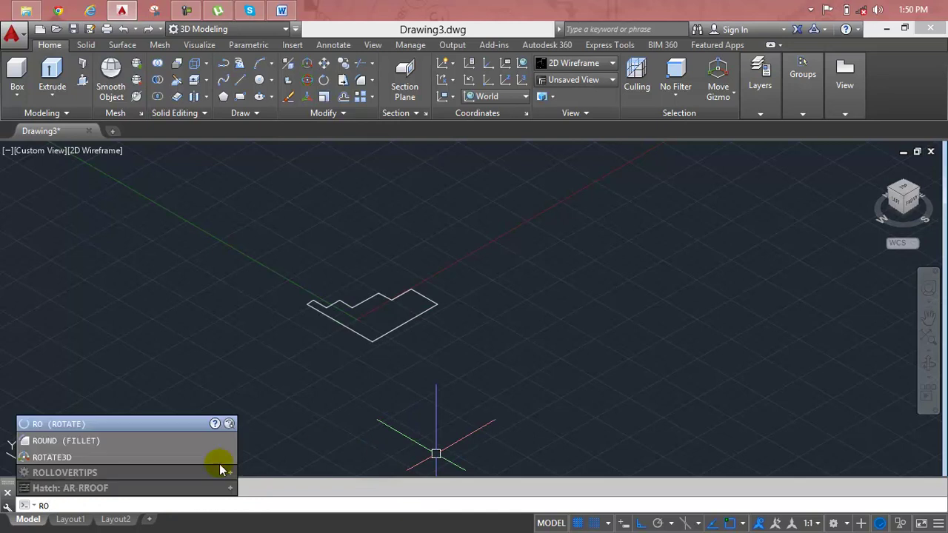
Step: Rotate the region 90° with ROTATE3D about the axis through the front edge's two endpoints
left_click(51, 457)
left_click(518, 234)
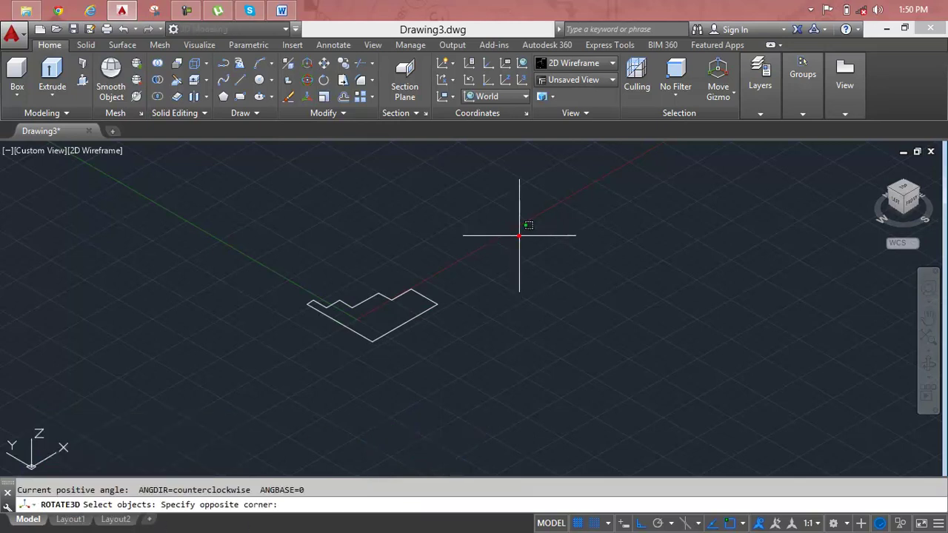
left_click(234, 381)
key("Return")
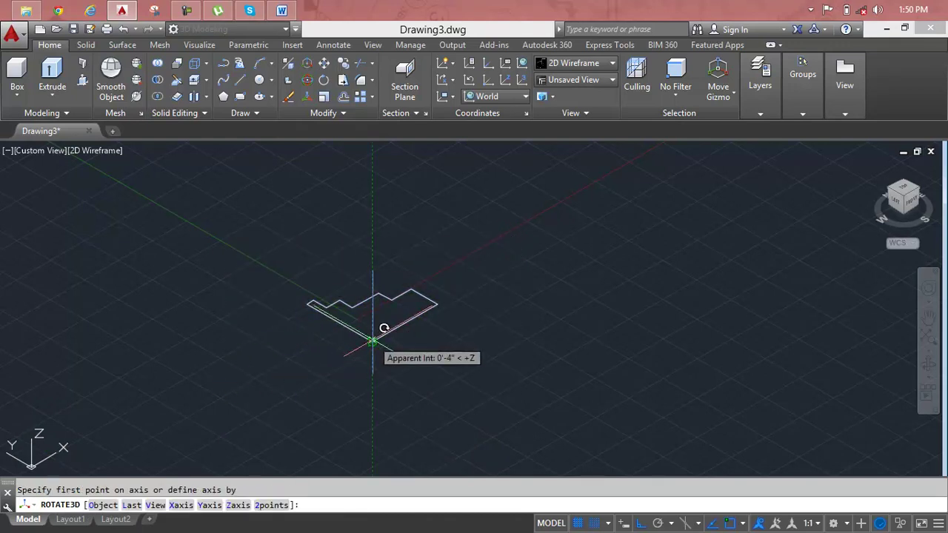
scroll(383, 328, "up", 5)
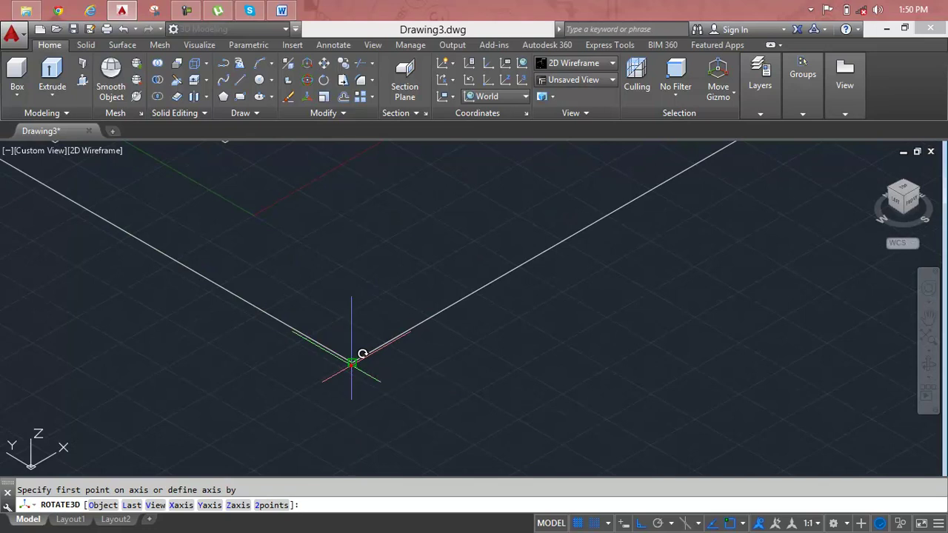
left_click(362, 354)
scroll(362, 354, "down", 5)
left_click(729, 261)
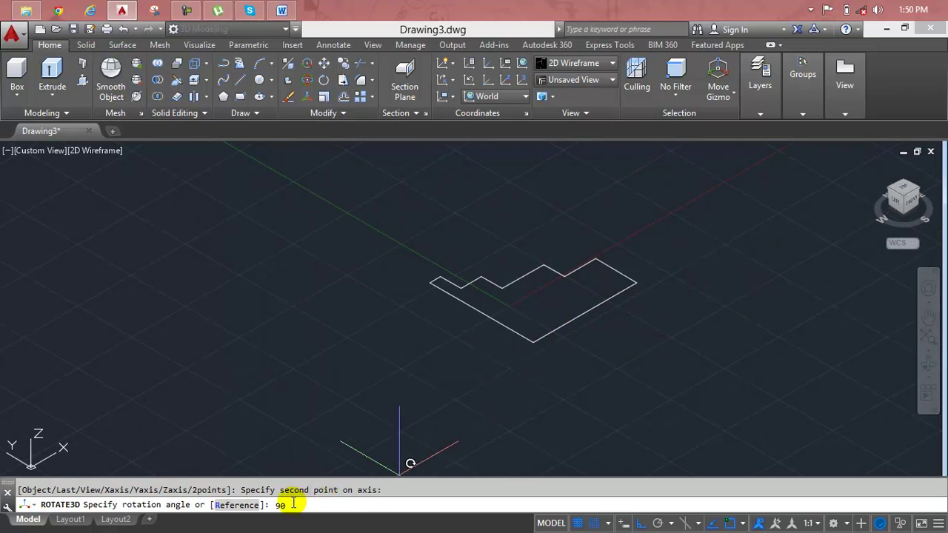
key("Return")
scroll(471, 402, "down", 2)
middle_click_drag(484, 398, 442, 382)
key("Escape")
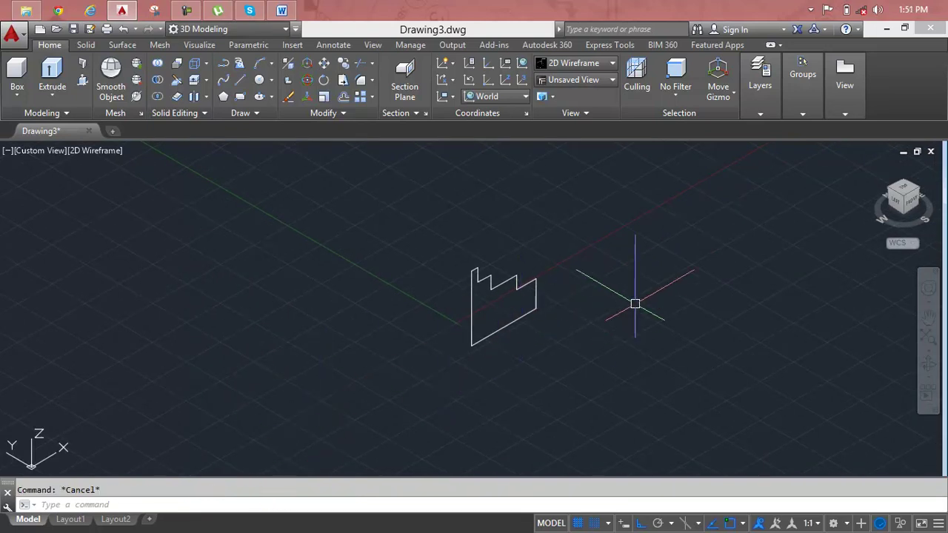
scroll(471, 314, "up", 4)
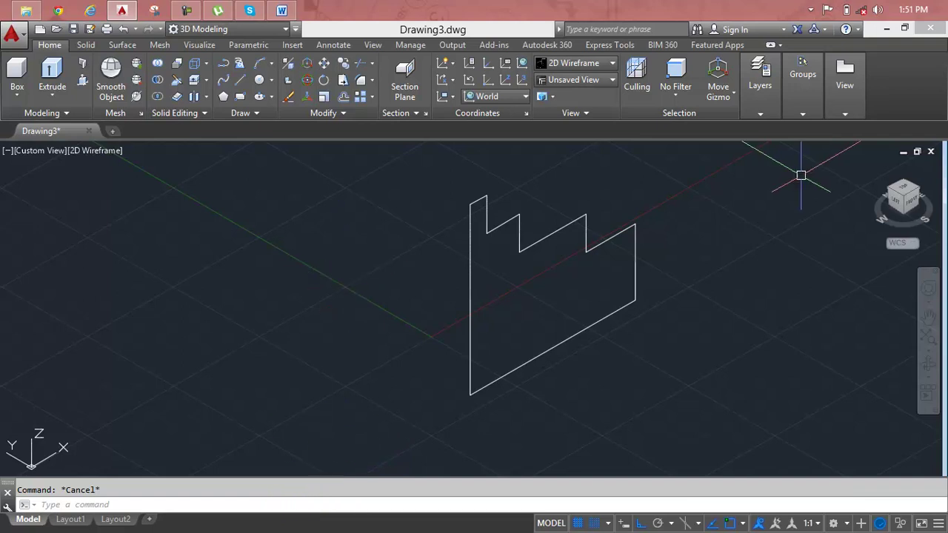
scroll(626, 222, "down", 2)
middle_click_drag(755, 220, 604, 258)
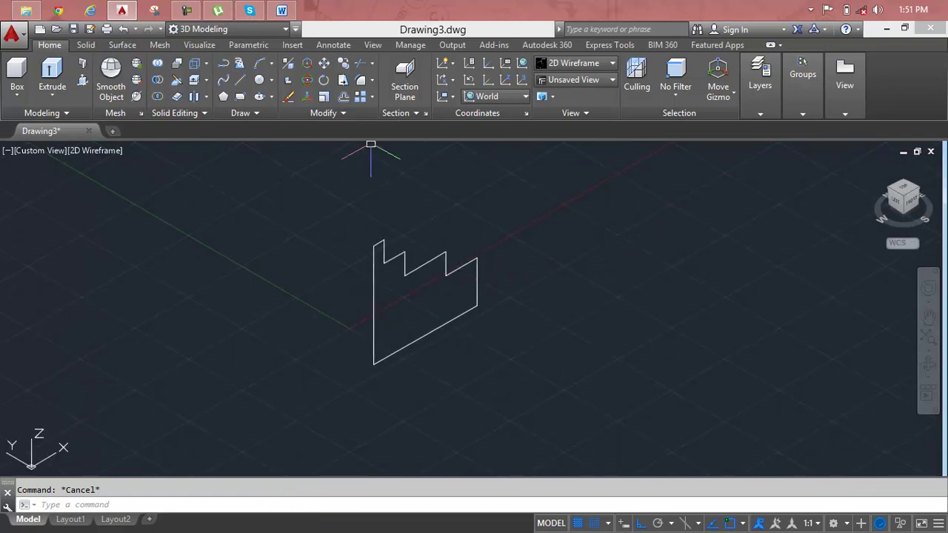
Step: Extrude the stepped profile 5' into a solid
left_click(54, 70)
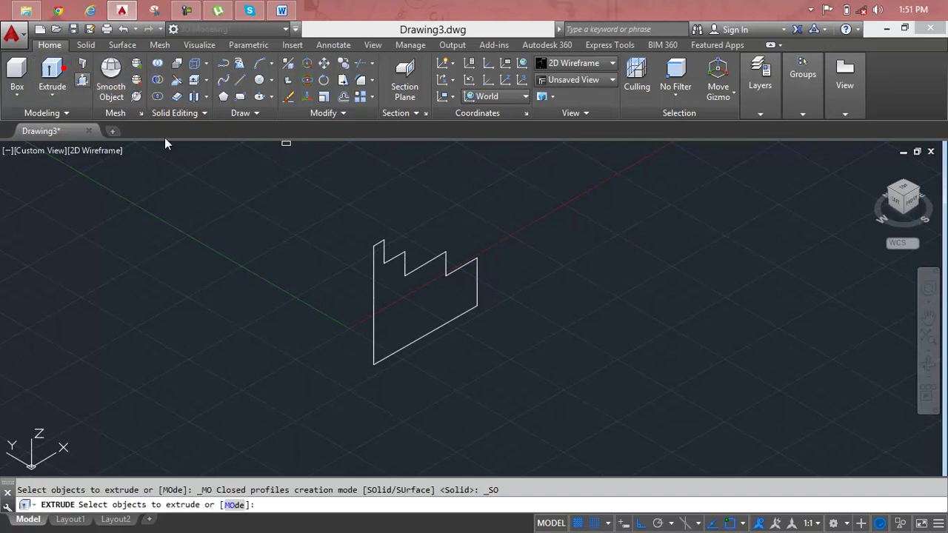
left_click(370, 273)
right_click(371, 274)
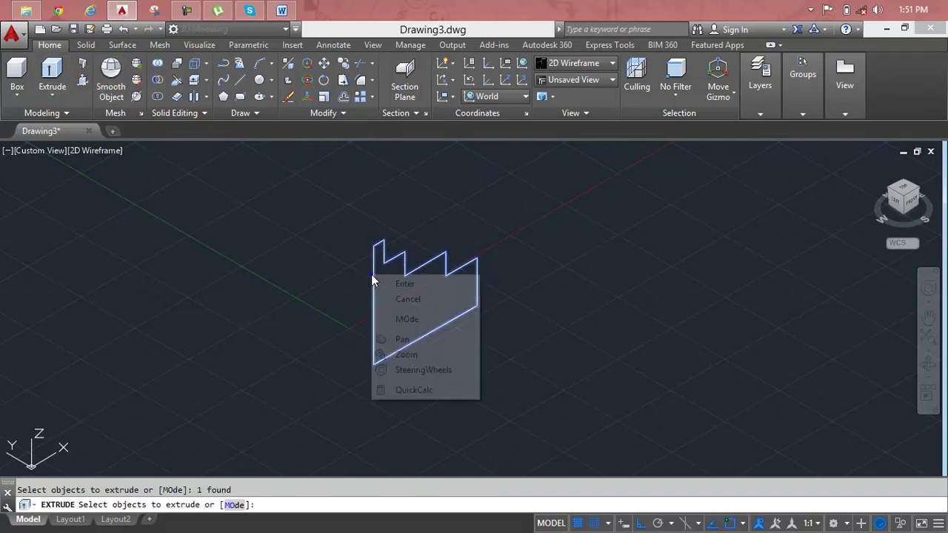
left_click(374, 284)
type("5'")
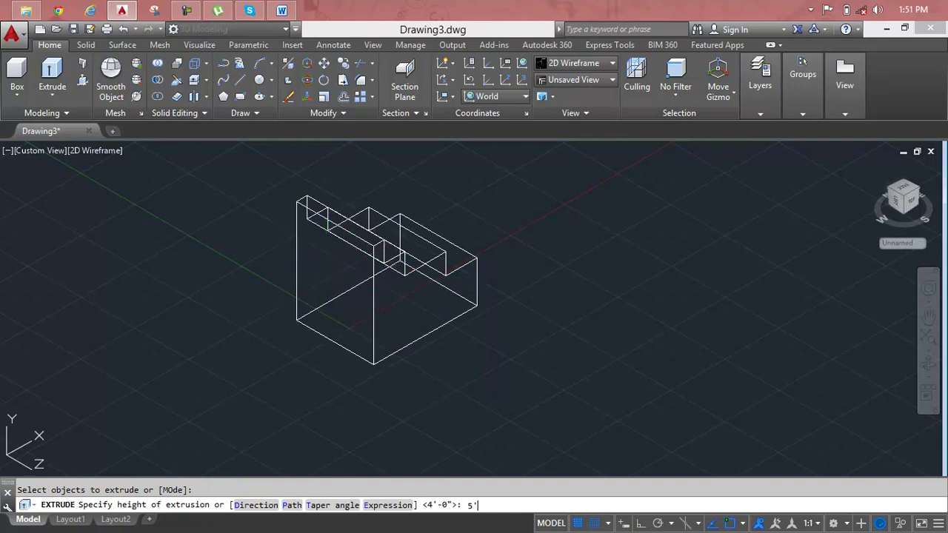
key("Return")
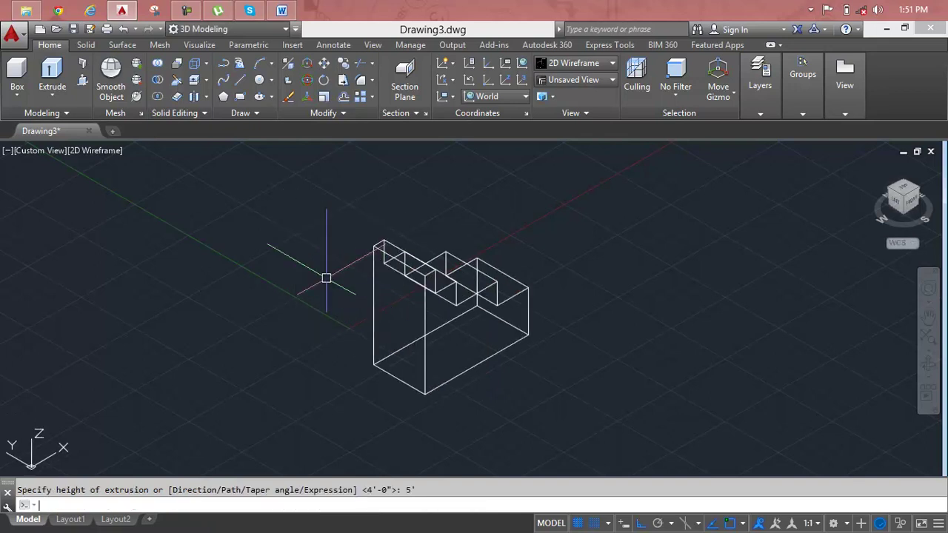
key("Escape")
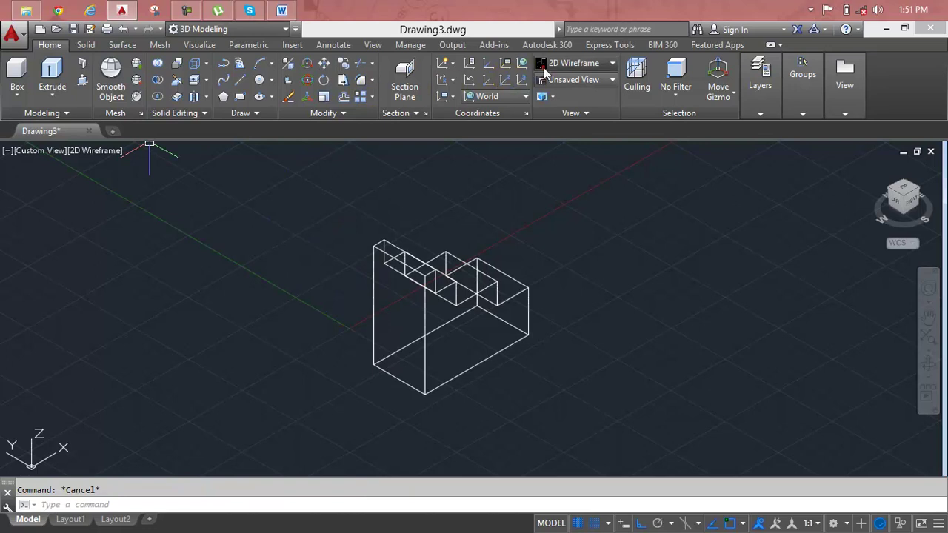
Step: Display the solid in the Shades of Gray visual style
left_click(578, 64)
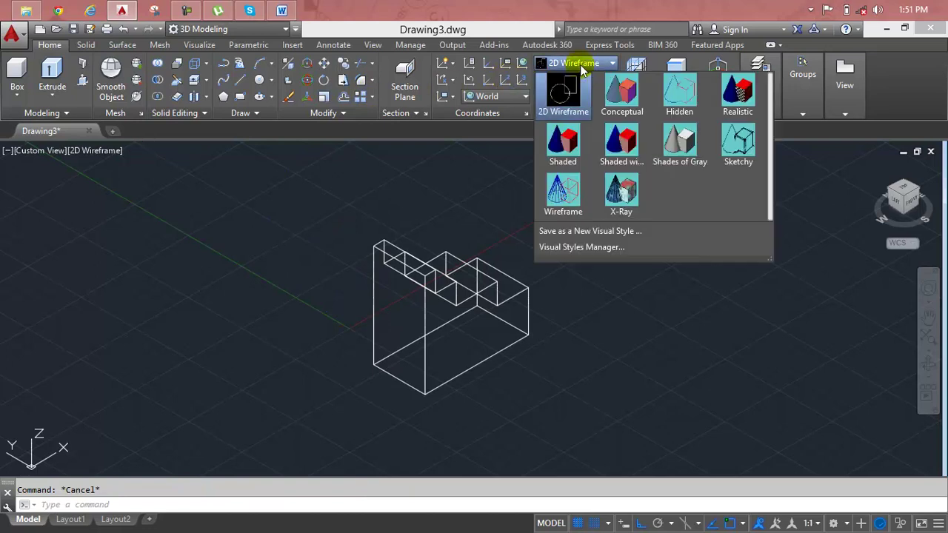
left_click(678, 142)
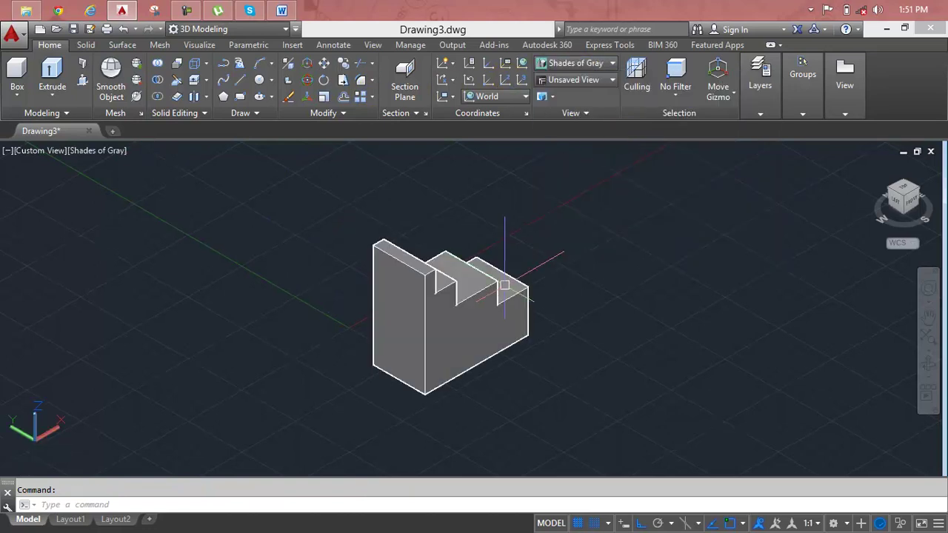
scroll(479, 332, "up", 3)
middle_click_drag(478, 334, 451, 312)
scroll(409, 290, "down", 2)
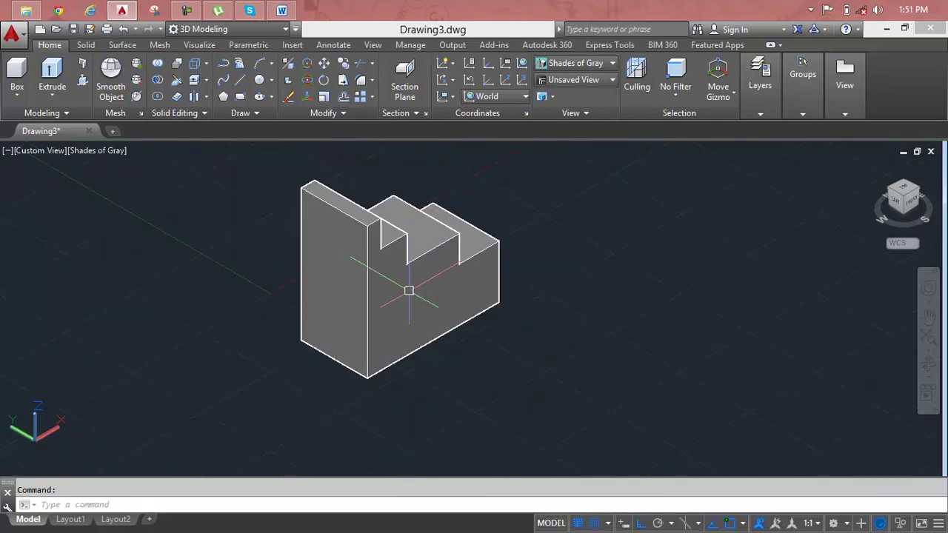
scroll(408, 290, "up", 2)
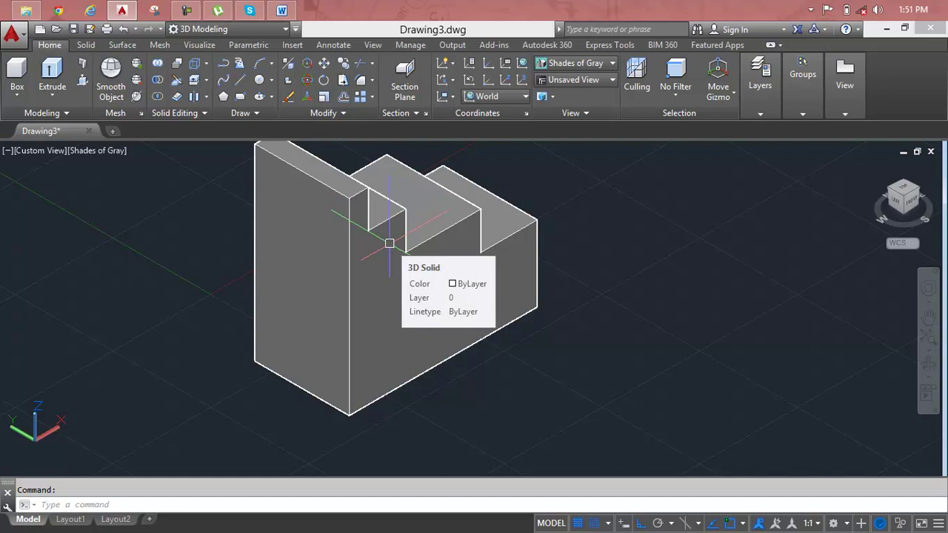
Step: Add a linear dimension reading 120.0000 between the base's two bottom corners
left_click(342, 47)
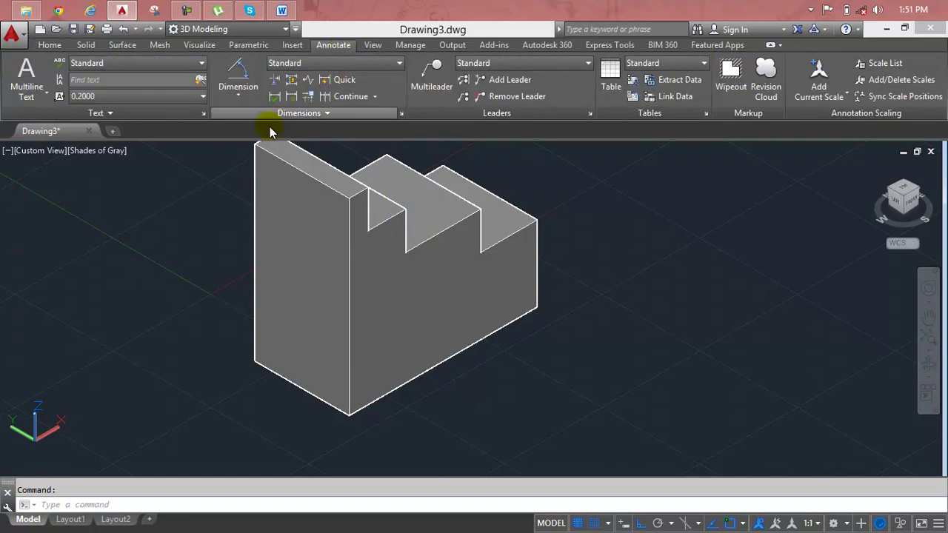
left_click(219, 98)
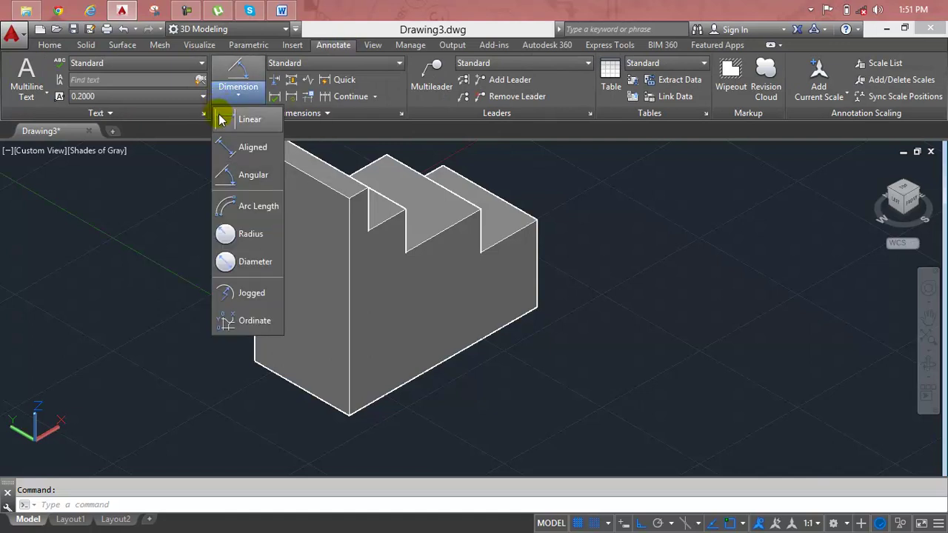
left_click(217, 118)
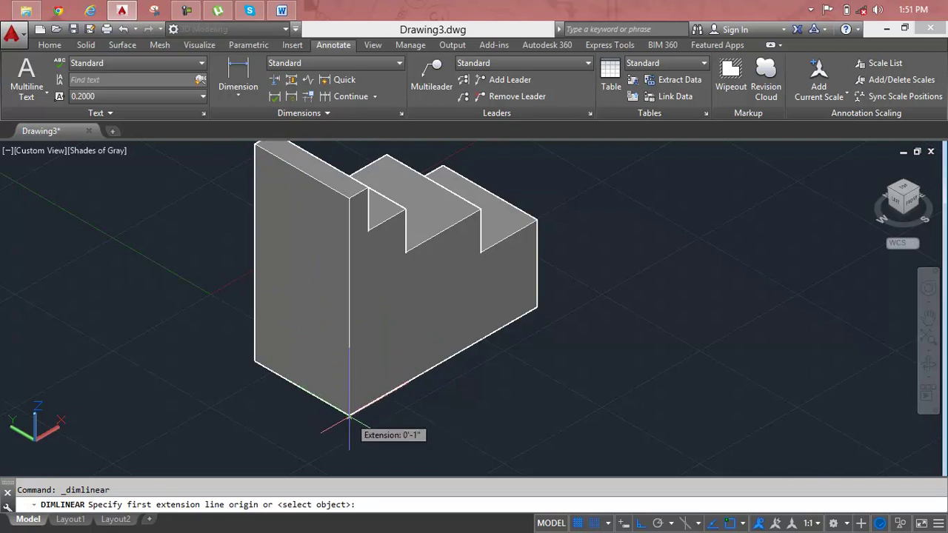
left_click(349, 415)
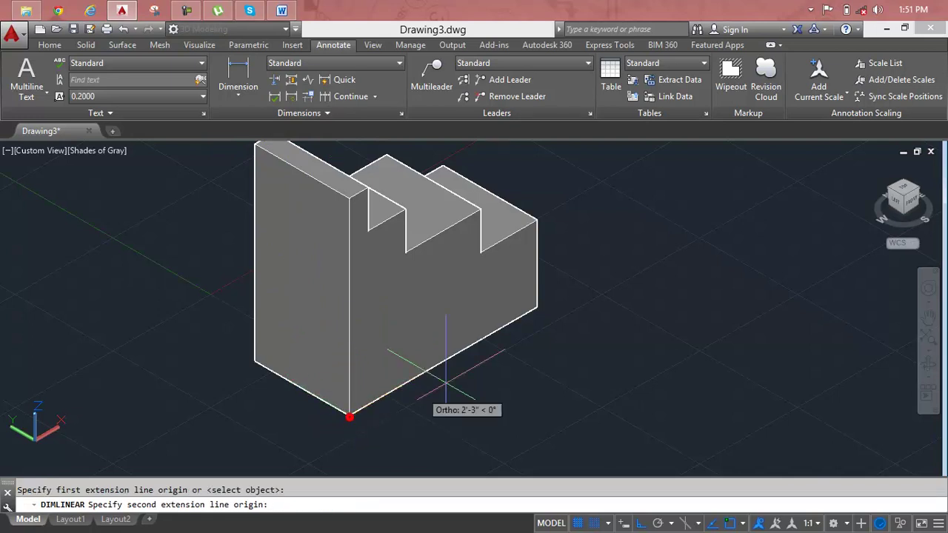
left_click(539, 309)
left_click(562, 345)
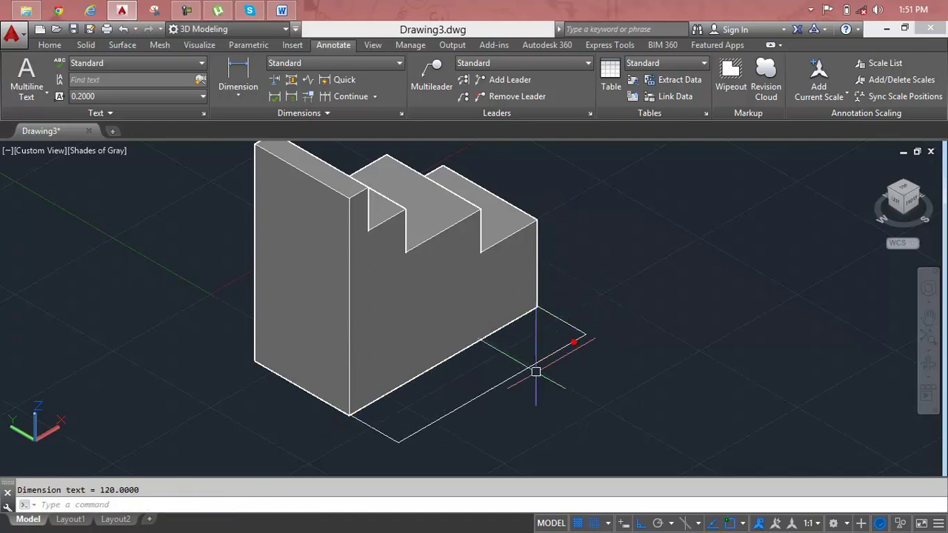
scroll(489, 379, "up", 5)
scroll(488, 379, "up", 2)
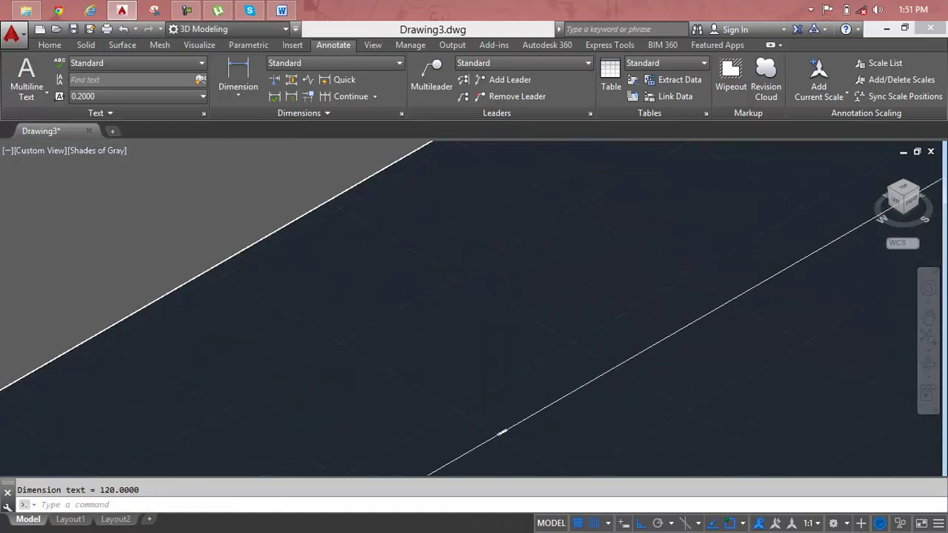
scroll(496, 448, "up", 2)
scroll(494, 445, "up", 1)
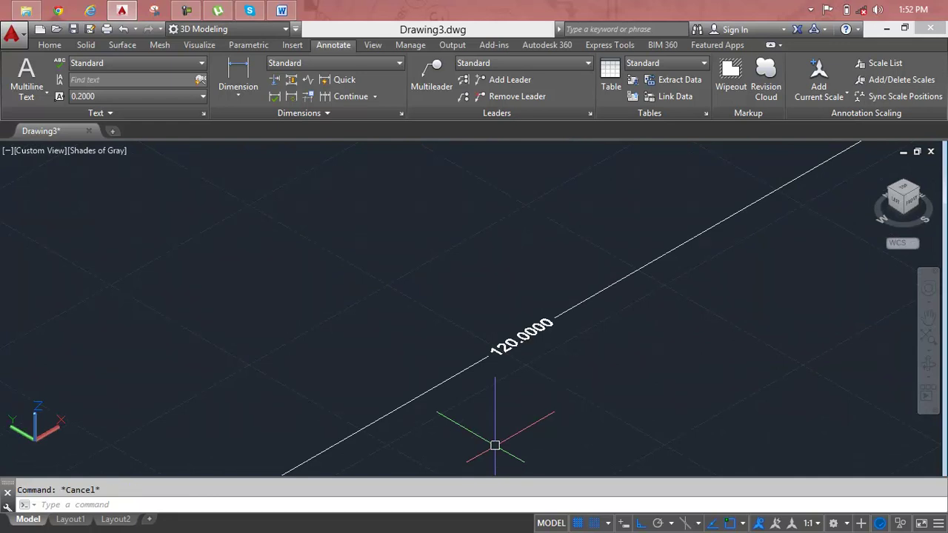
type("d")
Step: Give the Standard dimension style Engineering units at 0'-0" precision and make it current
key("Return")
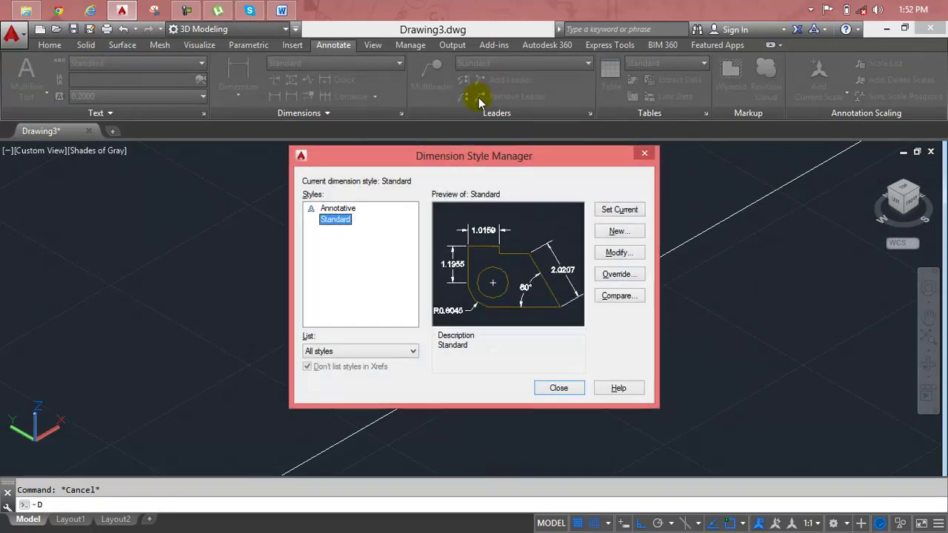
left_click(615, 252)
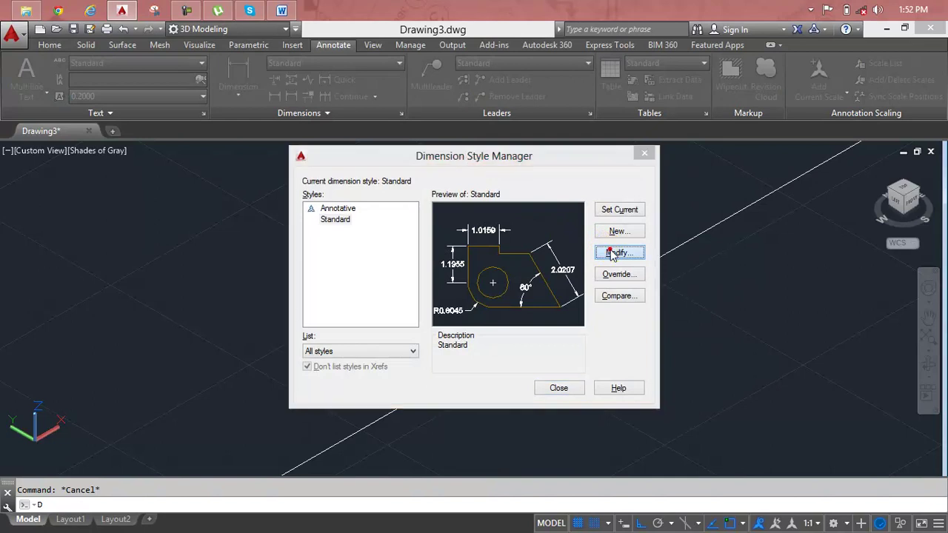
left_click(446, 159)
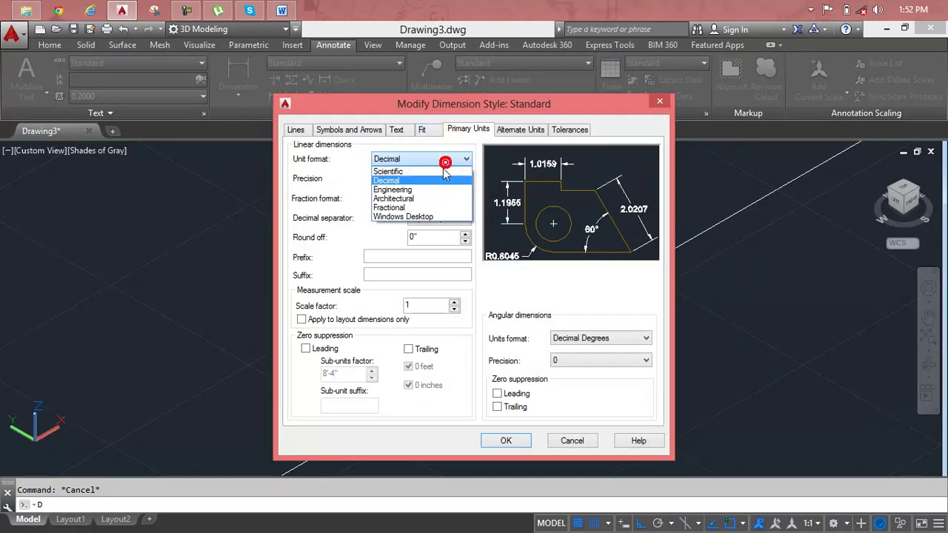
left_click(414, 189)
left_click(437, 179)
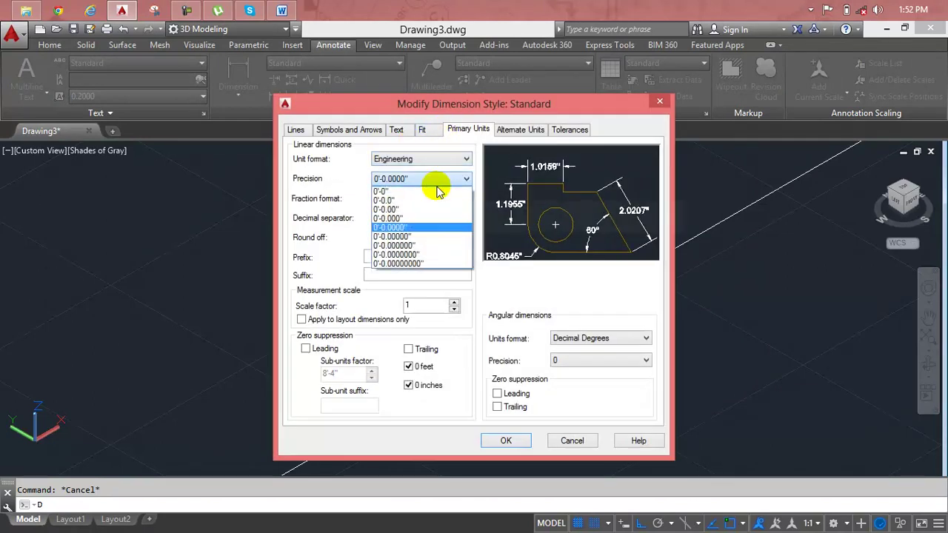
left_click(436, 191)
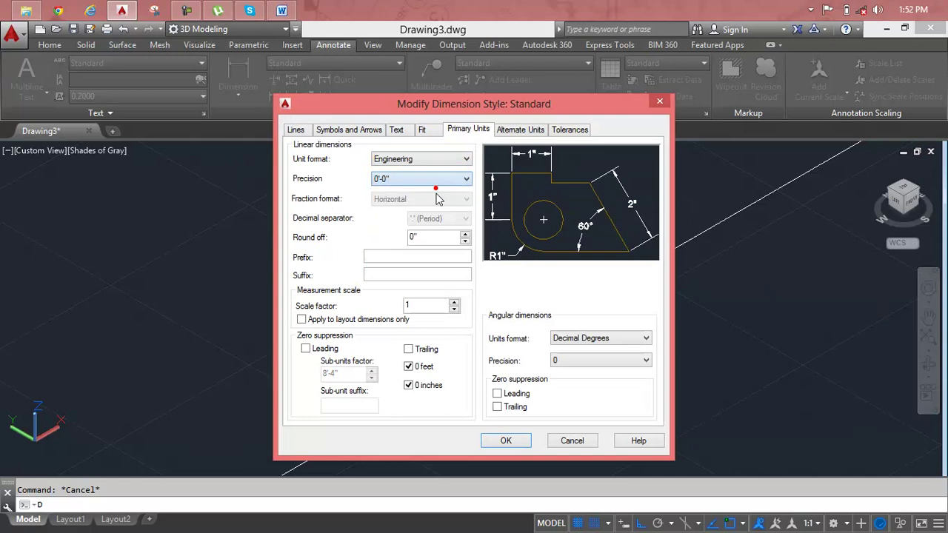
left_click(498, 440)
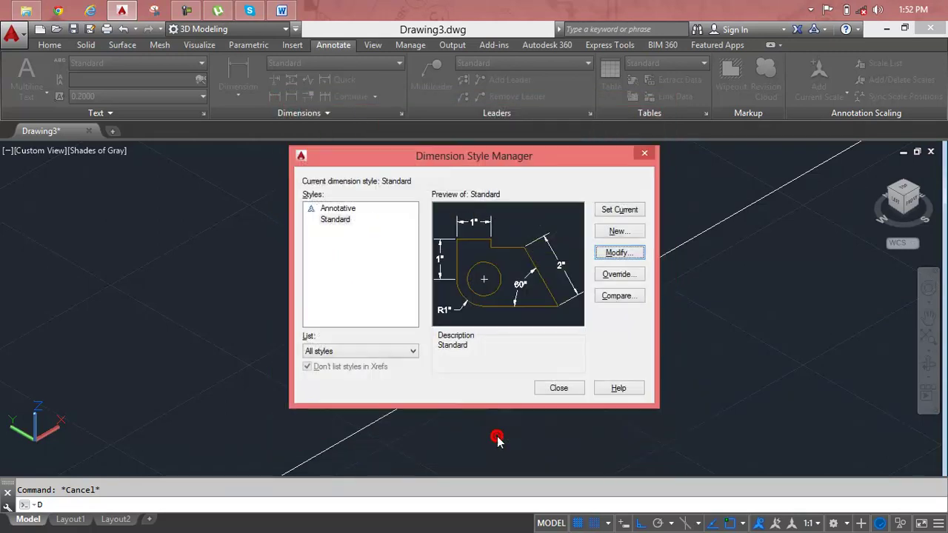
left_click(619, 210)
left_click(559, 388)
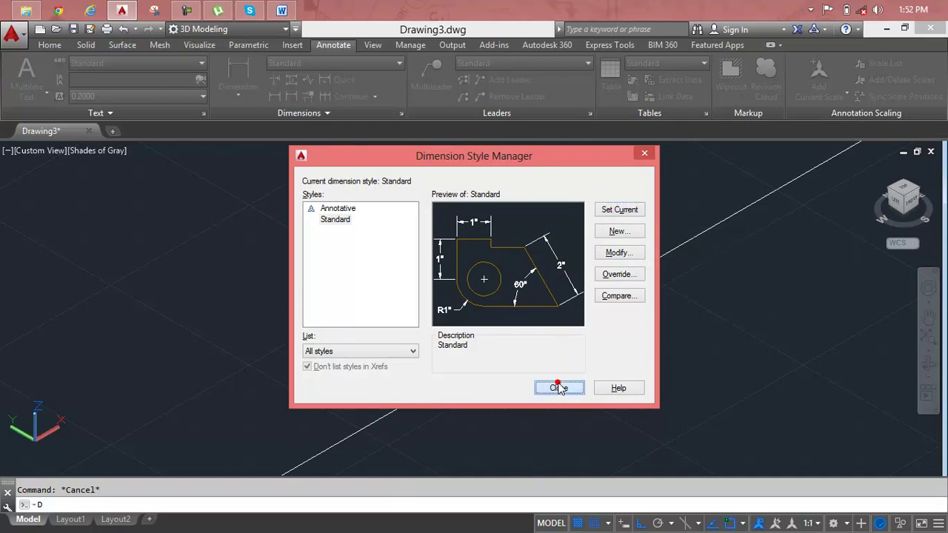
Step: Set DIMSCALE to 2' and update the 10' base dimension to the new scale
key("Escape")
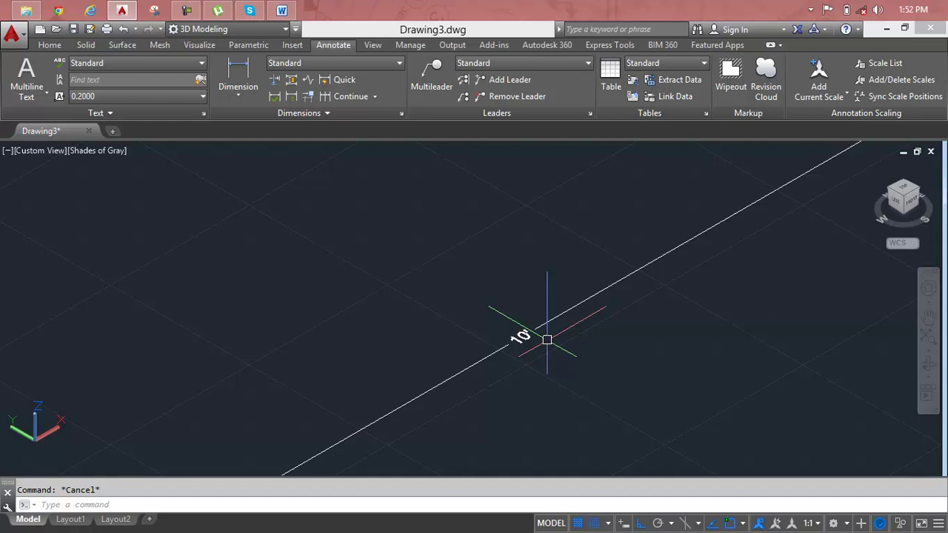
left_click(479, 505)
type("dimsc")
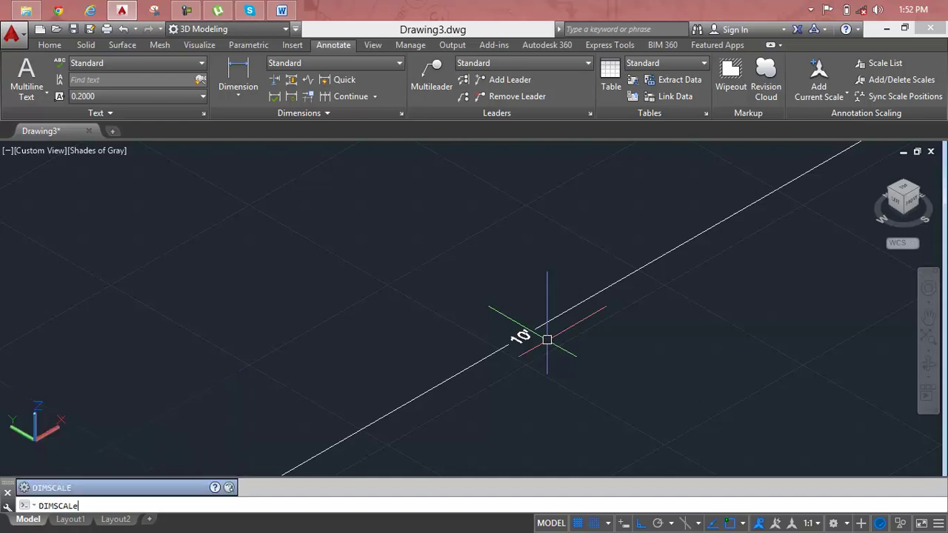
key("Return")
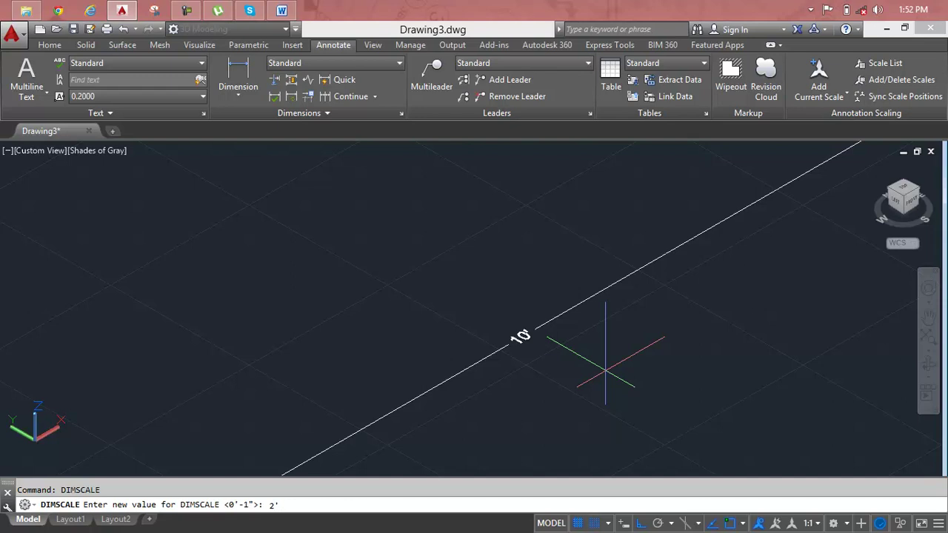
key("Return")
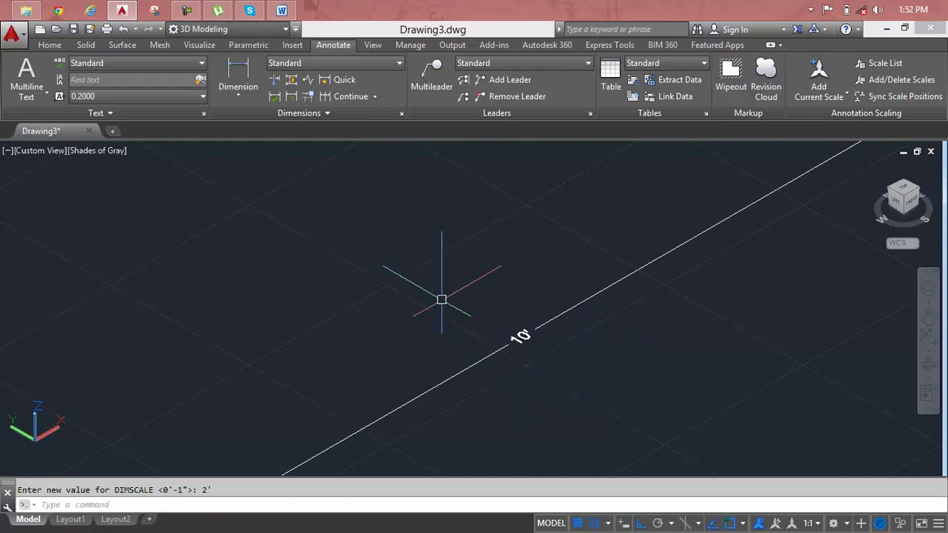
left_click(290, 97)
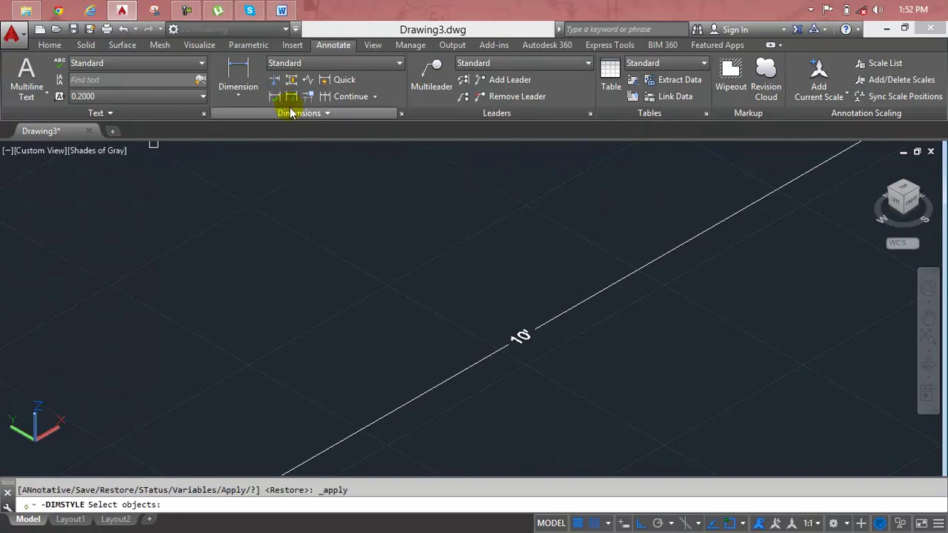
left_click(486, 363)
Step: Finish updating the 10' dimension and reframe the view around the solid
key("Return")
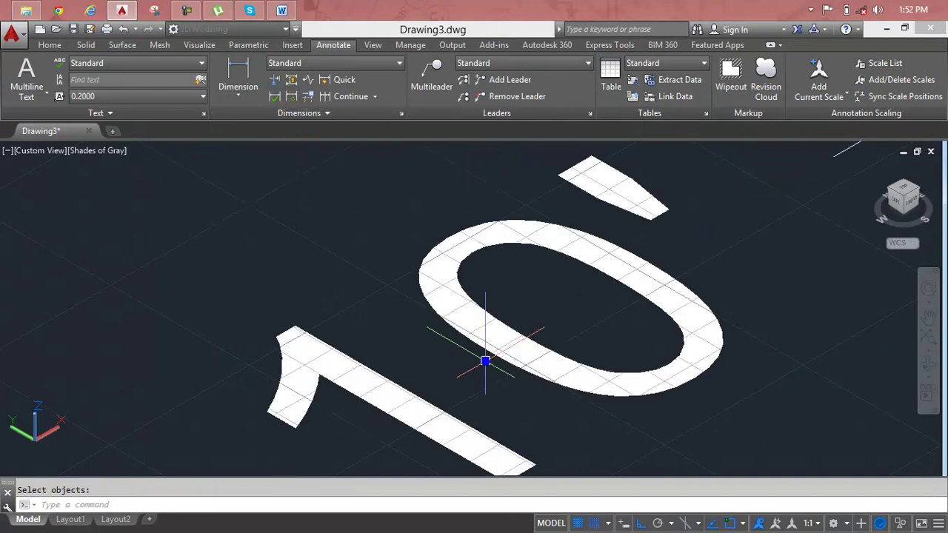
scroll(486, 362, "down", 2)
scroll(487, 363, "down", 2)
scroll(495, 345, "down", 2)
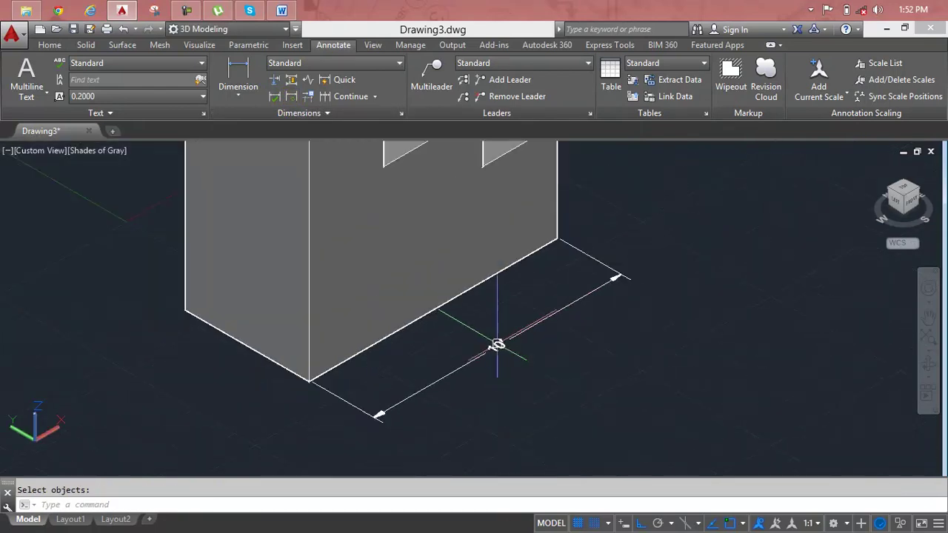
middle_click_drag(496, 345, 470, 306)
key("Return")
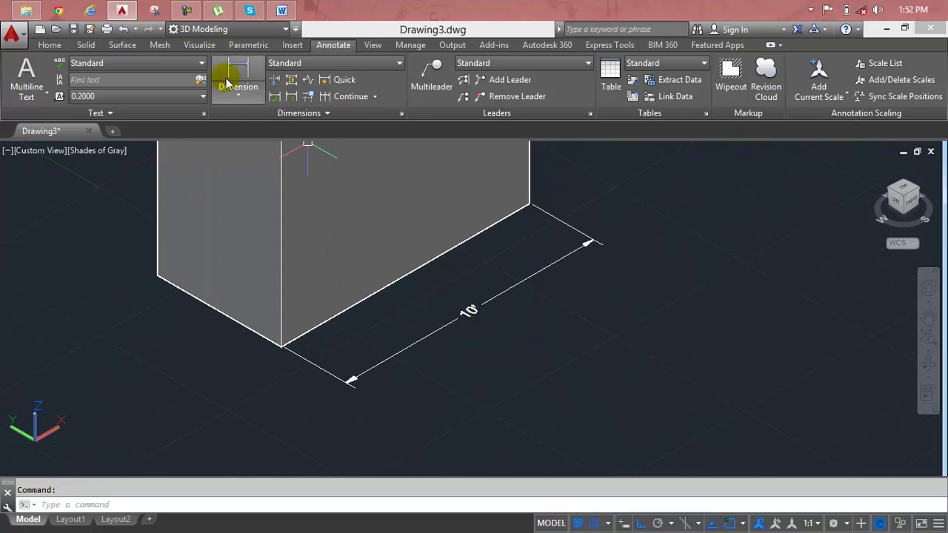
Step: Add a 5' linear dimension along the short base edge of the solid
left_click(238, 81)
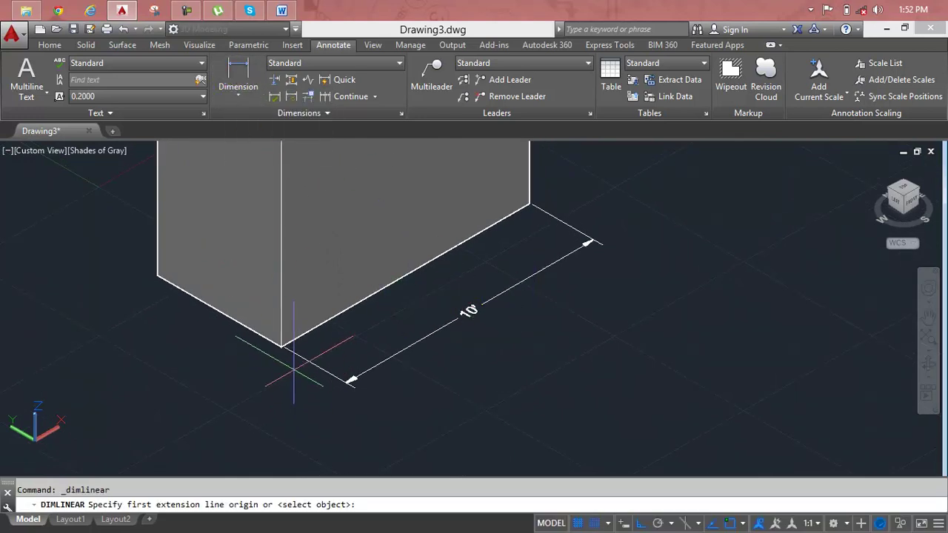
left_click(281, 346)
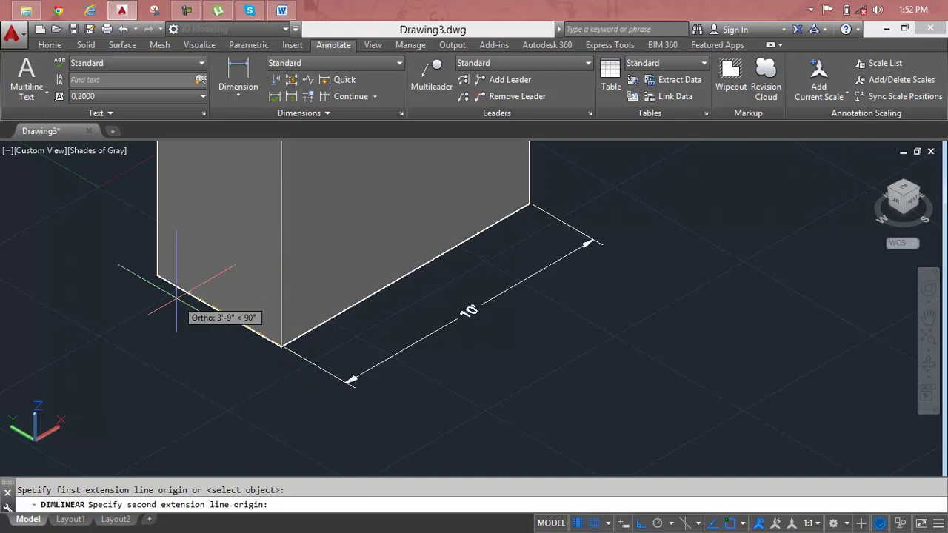
left_click(157, 277)
left_click(102, 318)
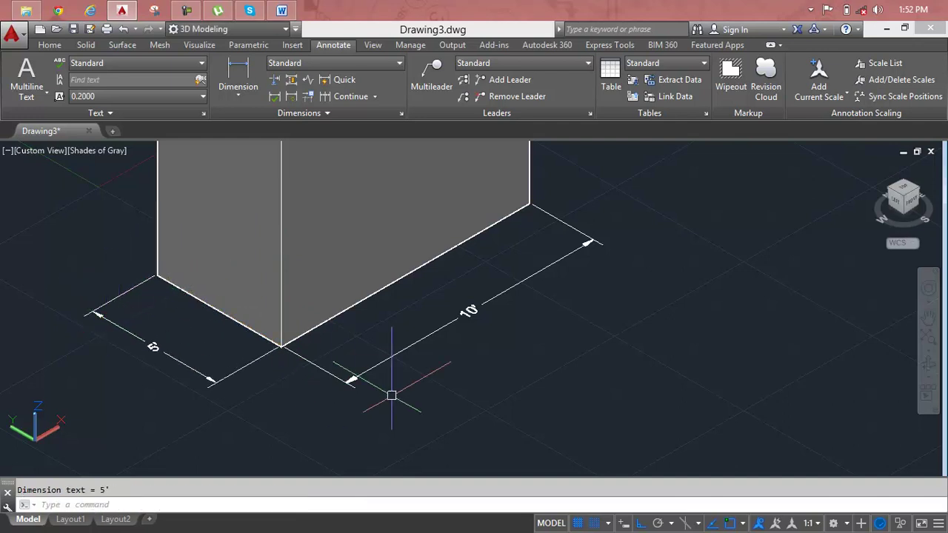
scroll(406, 393, "down", 2)
middle_click_drag(408, 393, 484, 402)
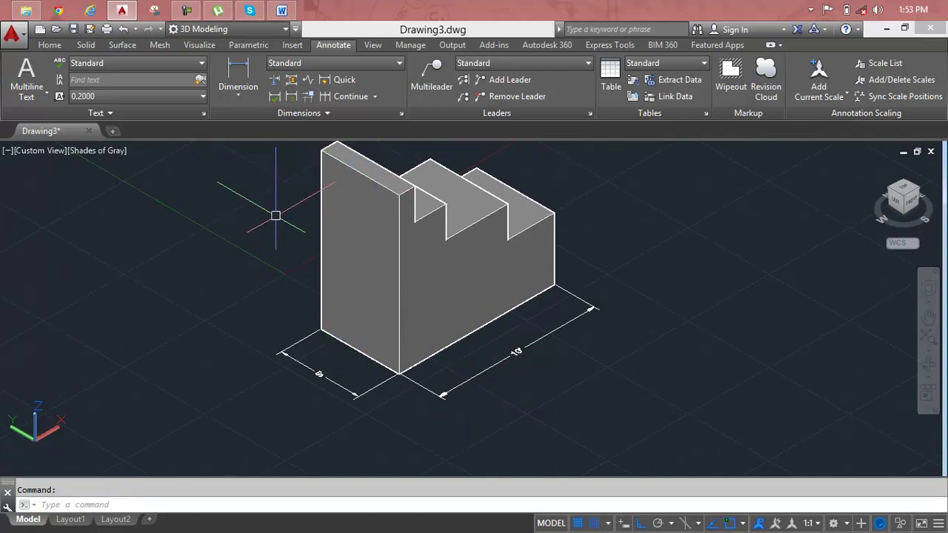
Step: Check the model from the Left view, then return to the Home isometric view
left_click(896, 205)
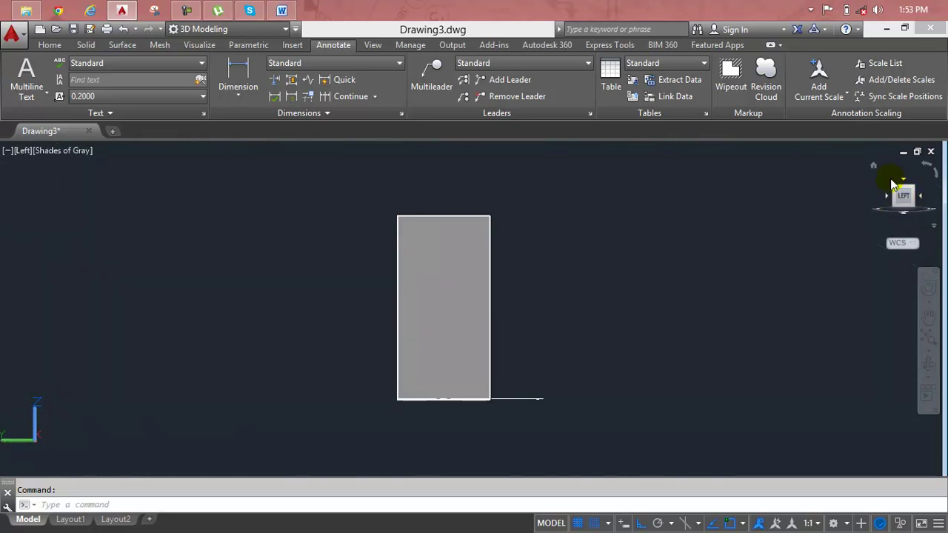
left_click(875, 166)
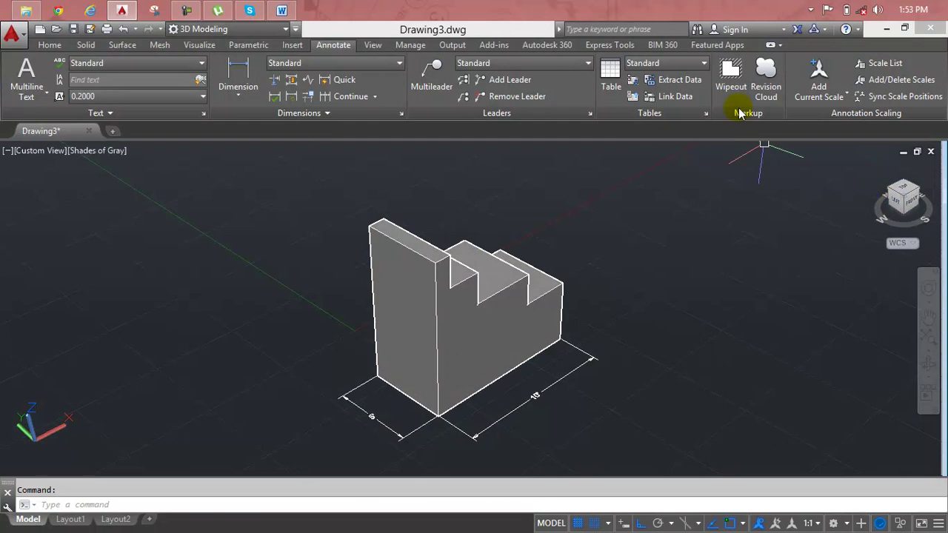
left_click(46, 44)
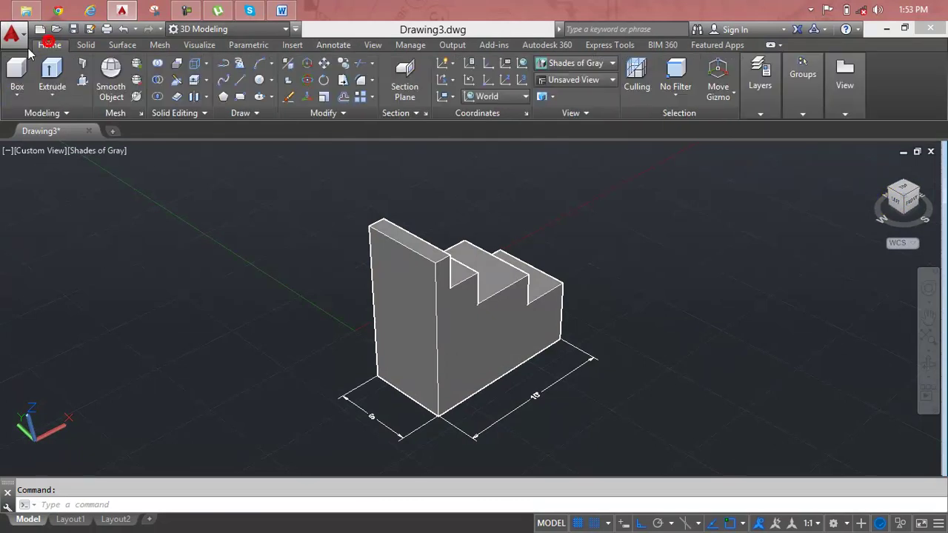
Step: Align the UCS to the Left preset
left_click(491, 97)
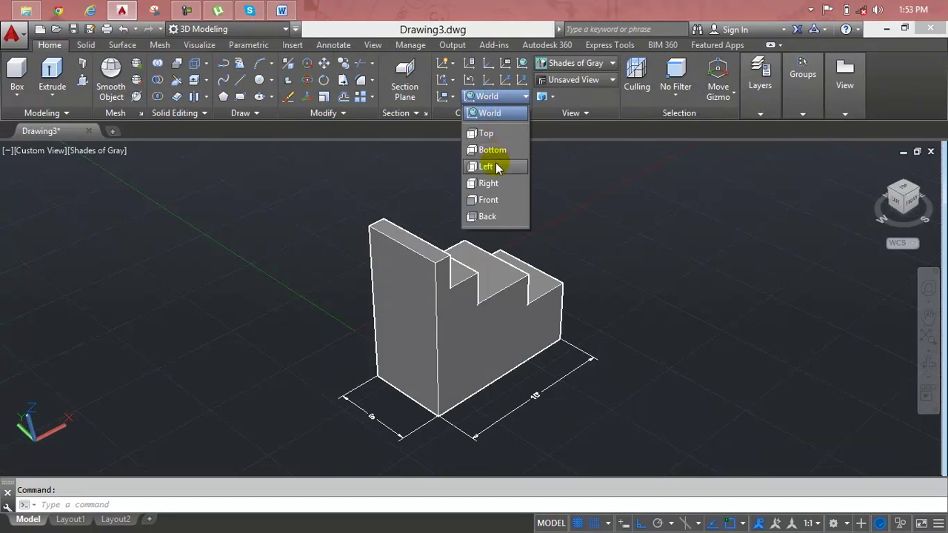
left_click(496, 165)
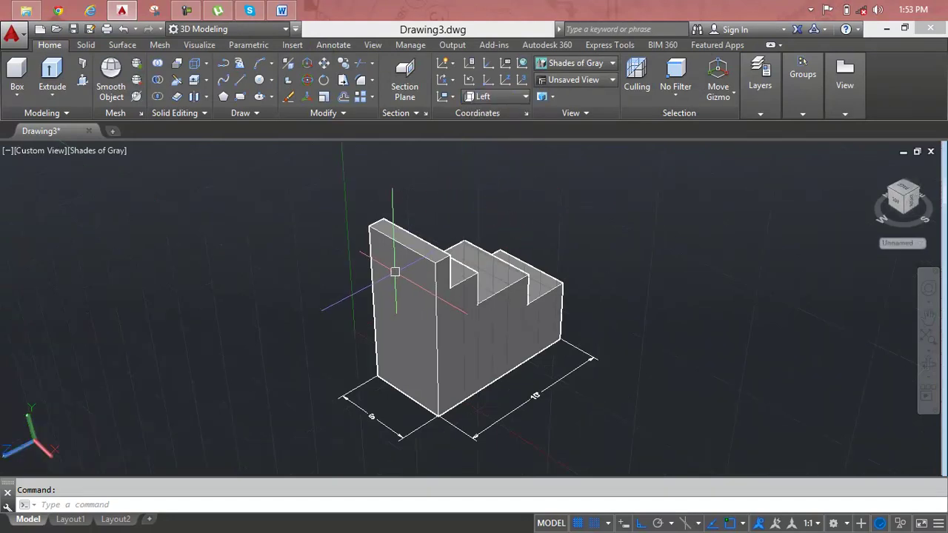
scroll(390, 269, "up", 2)
scroll(391, 269, "up", 2)
scroll(410, 279, "up", 2)
middle_click_drag(410, 278, 426, 281)
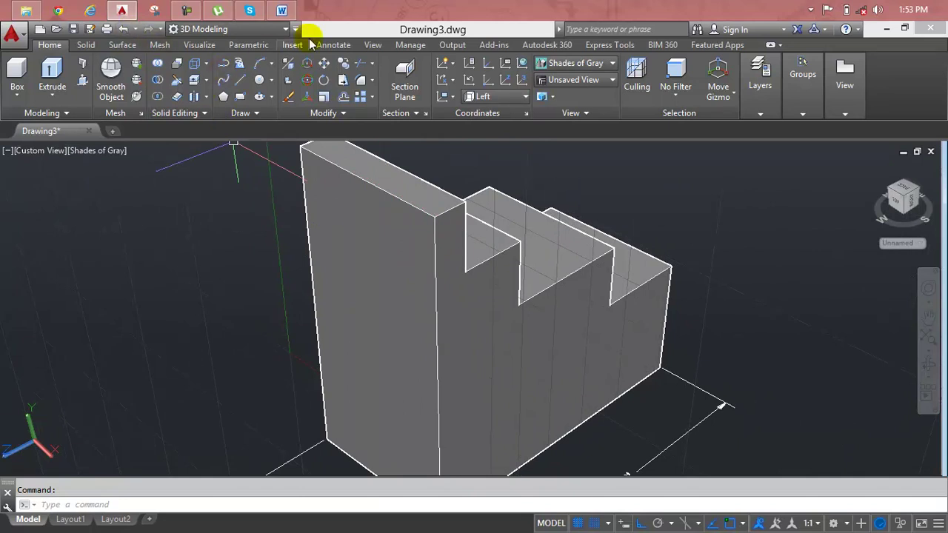
Step: Draw an aligned dimension up the solid's tall end
left_click(331, 47)
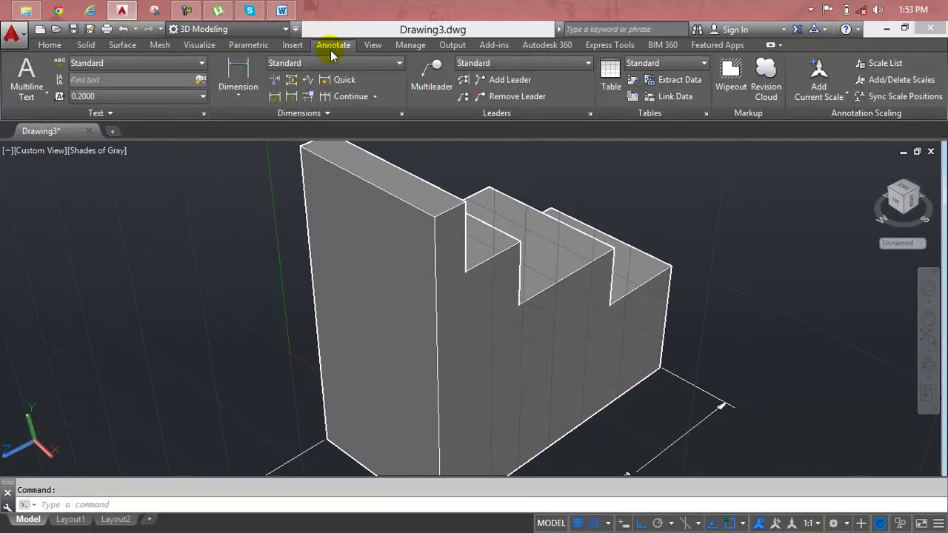
left_click(243, 87)
left_click(251, 146)
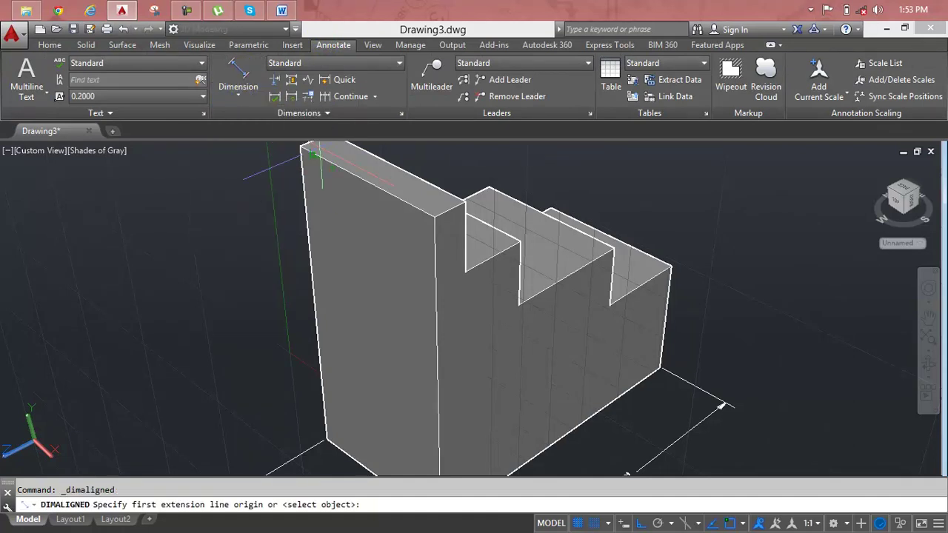
left_click(300, 144)
scroll(305, 192, "down", 3)
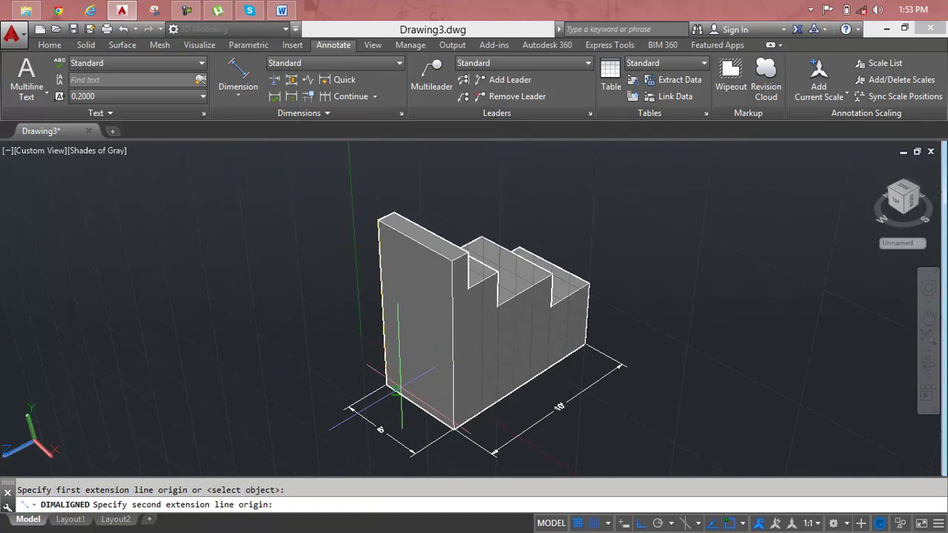
scroll(341, 416, "up", 2)
middle_click_drag(342, 417, 381, 342)
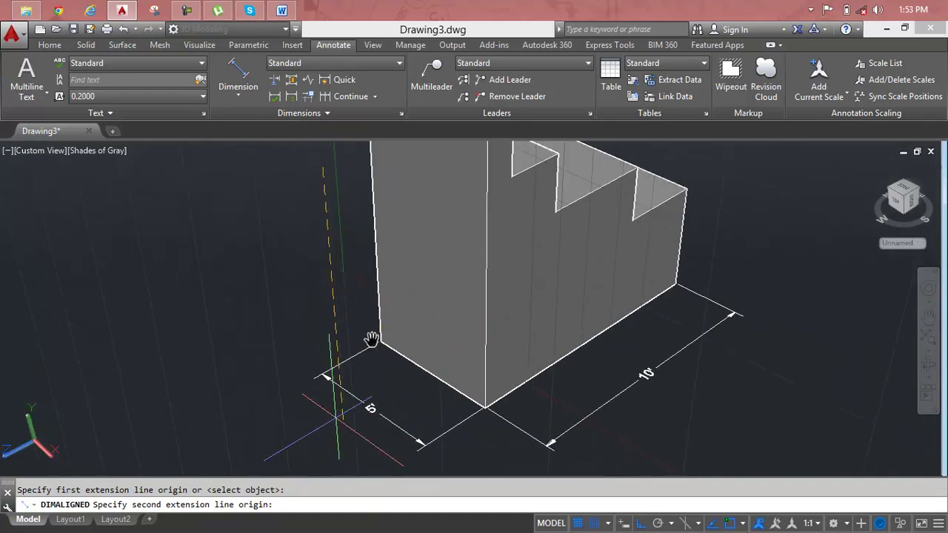
left_click(381, 342)
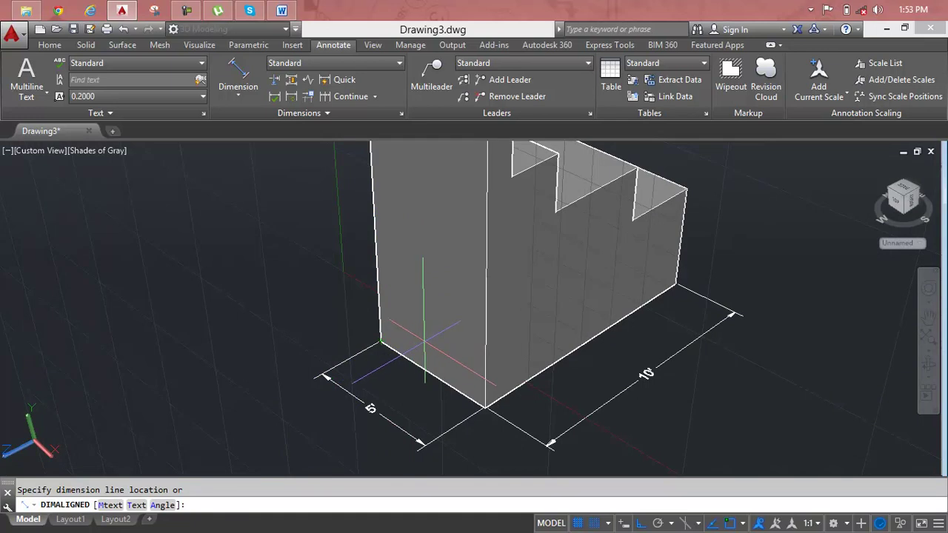
left_click(424, 337)
Step: Delete the unwanted vertical dimension from the tall end
scroll(423, 337, "down", 3)
mouse_move(424, 337)
middle_mouse_down("shift")
mouse_move(434, 185)
mouse_move(435, 245)
middle_mouse_up("shift")
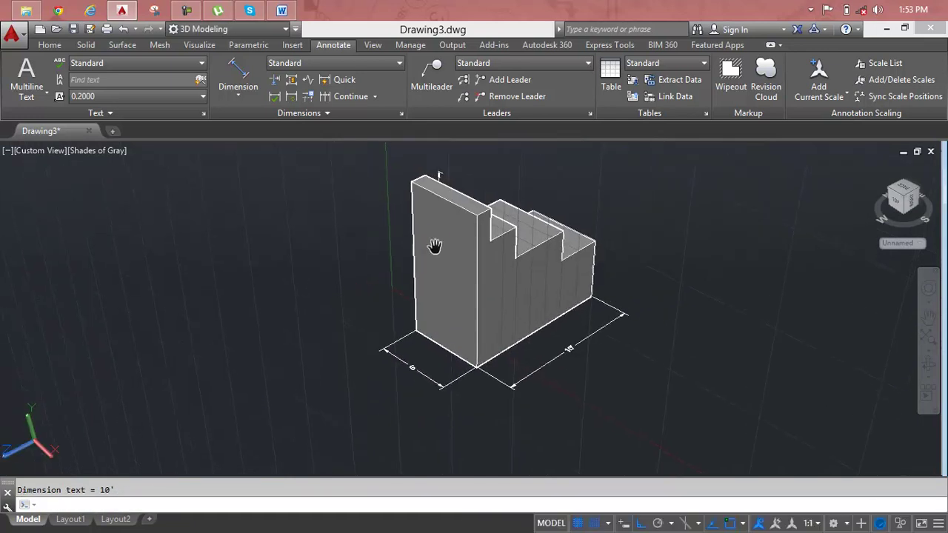
left_click(440, 173)
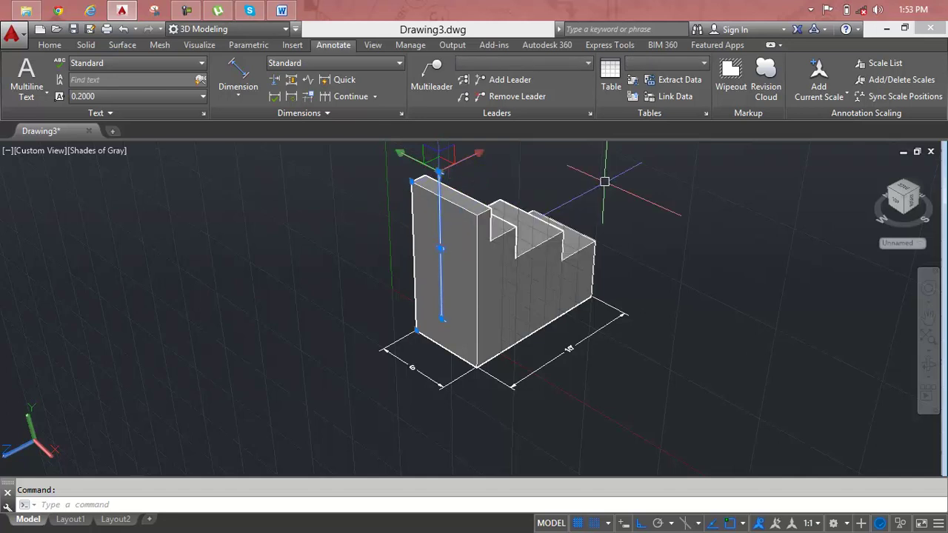
key("Delete")
Step: Add a 10' linear height dimension between the top and bottom corners of the tall end
left_click(241, 91)
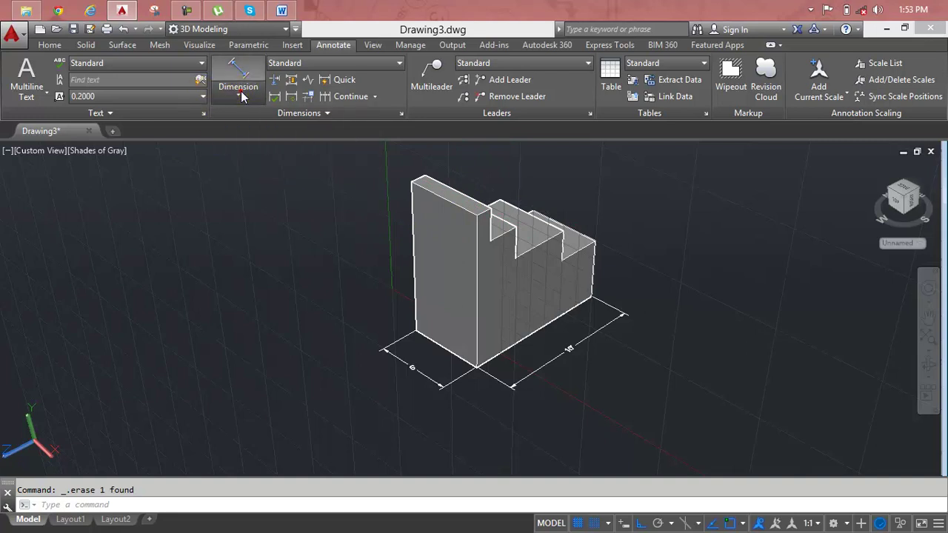
left_click(246, 120)
scroll(411, 195, "up", 2)
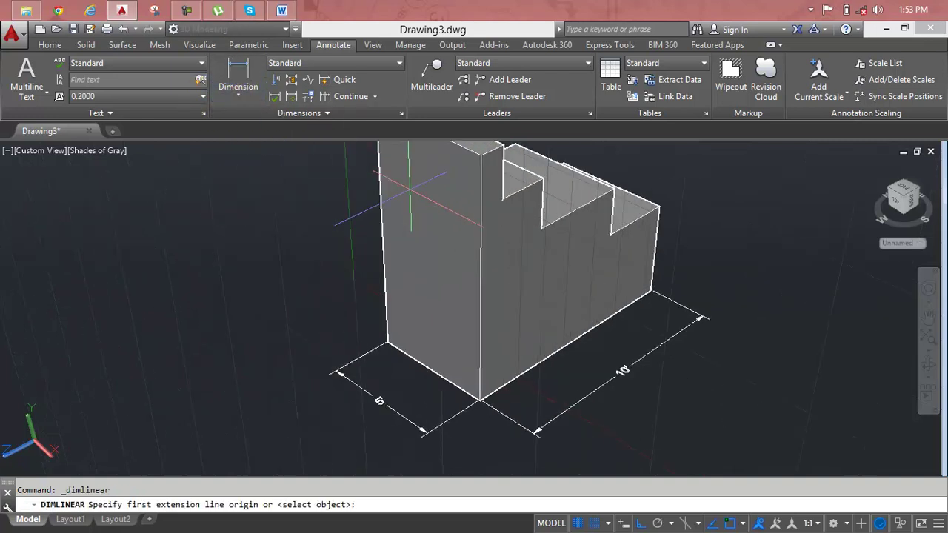
scroll(400, 196, "up", 1)
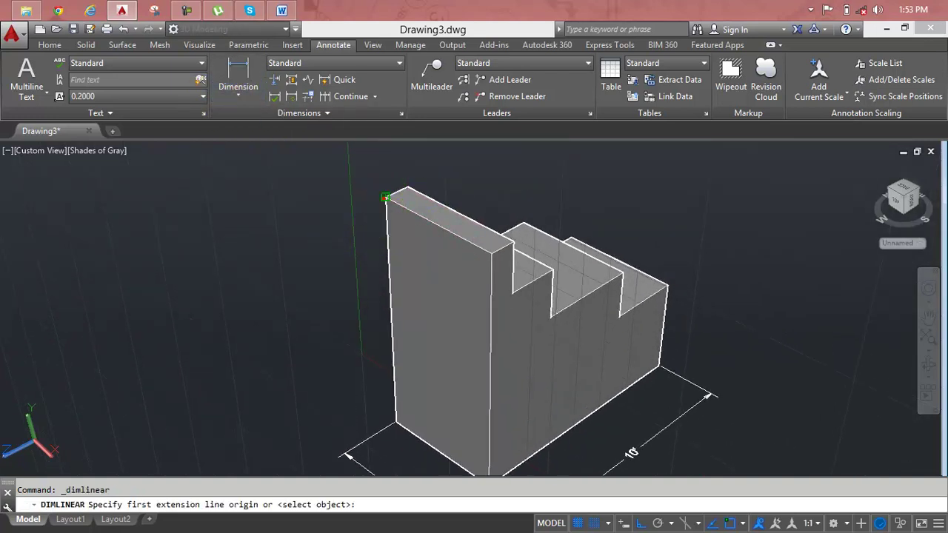
left_click(385, 197)
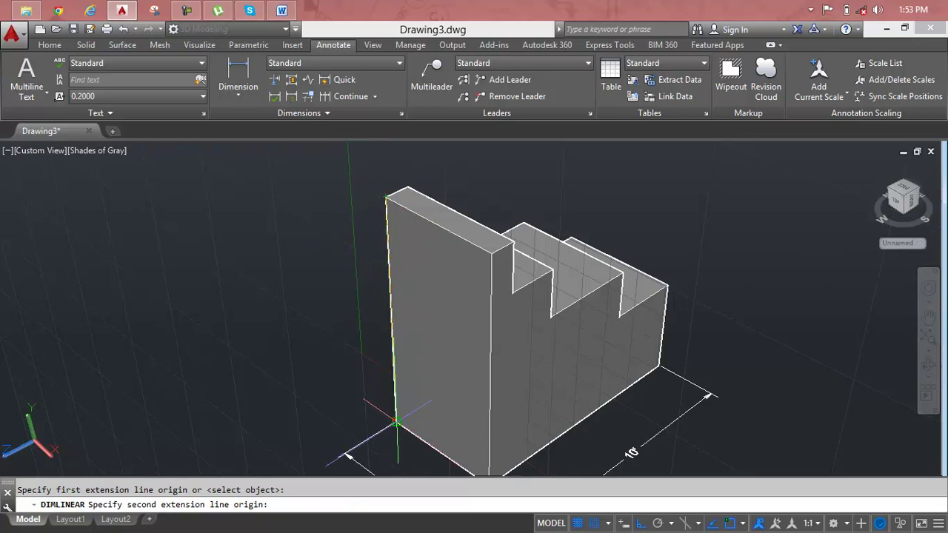
left_click(396, 422)
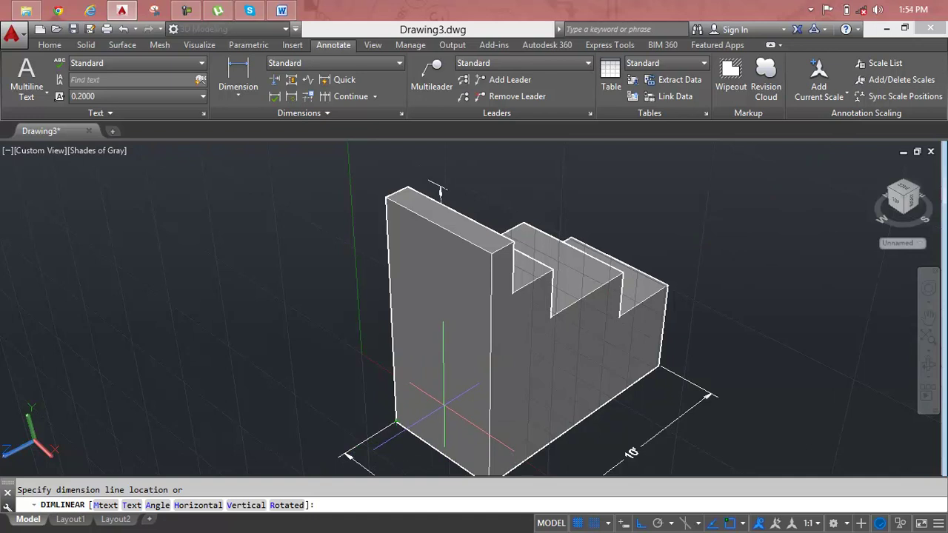
left_click(443, 403)
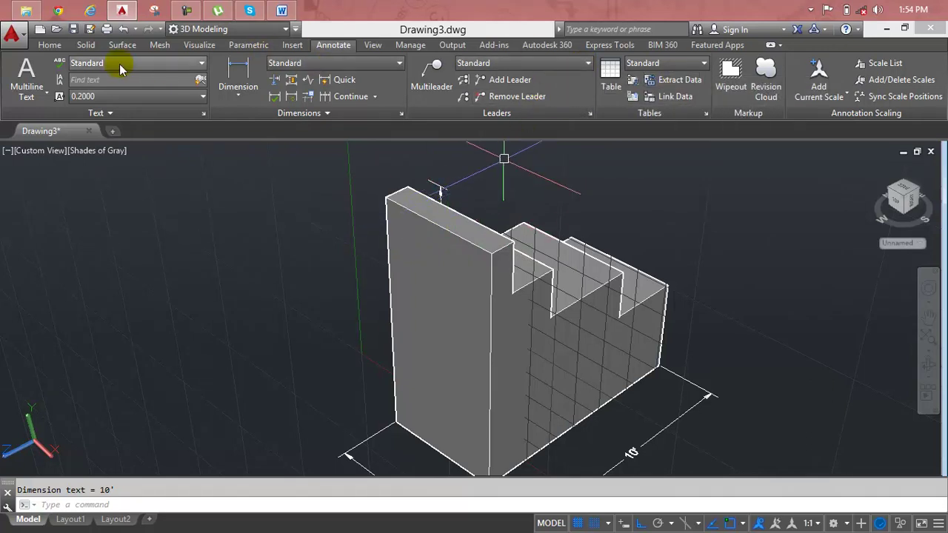
left_click(52, 46)
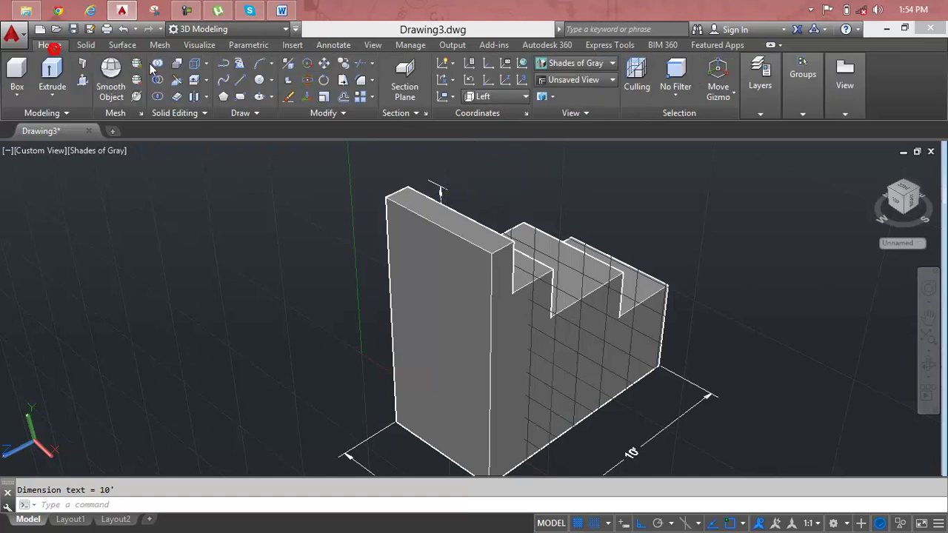
Step: Move the vertical 10' dimension to a new spot on the tall end
left_click(566, 69)
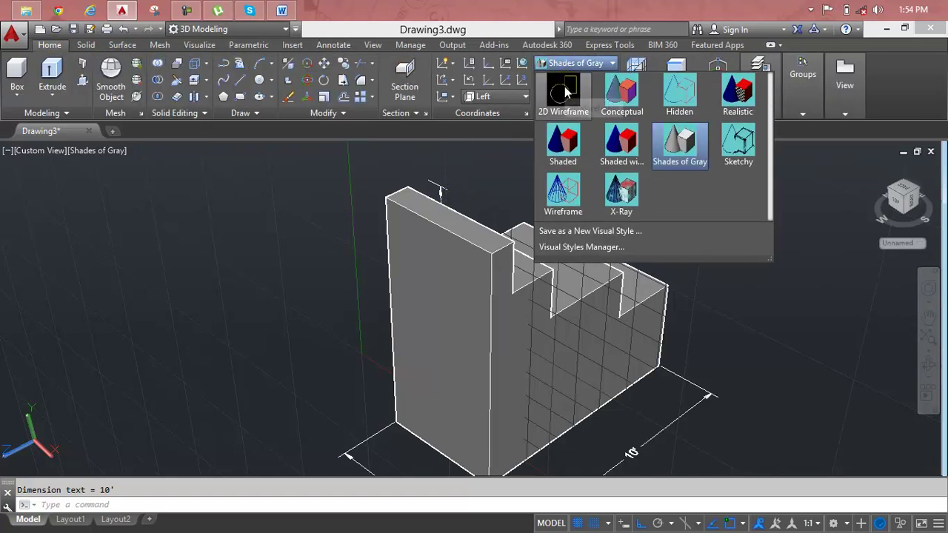
right_click(565, 87)
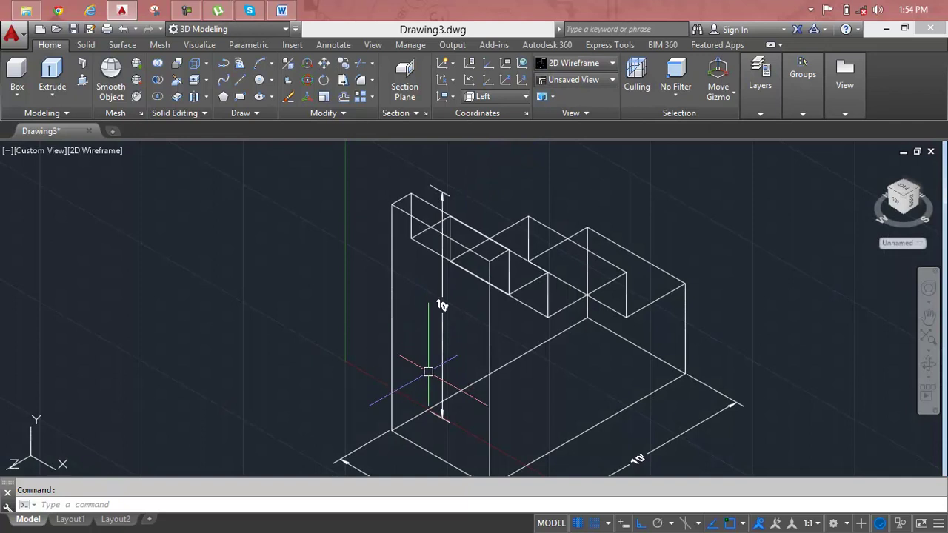
scroll(440, 187, "up", 4)
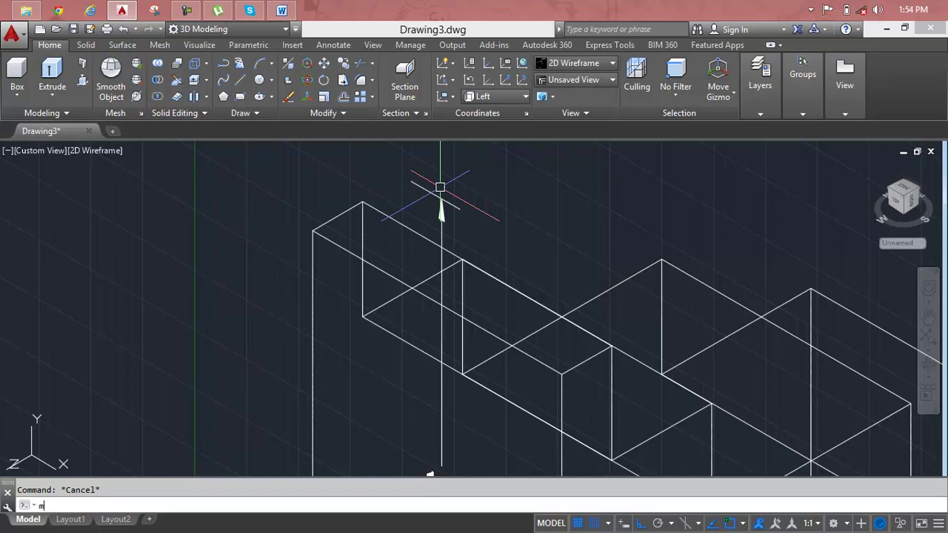
key("Return")
left_click(440, 196)
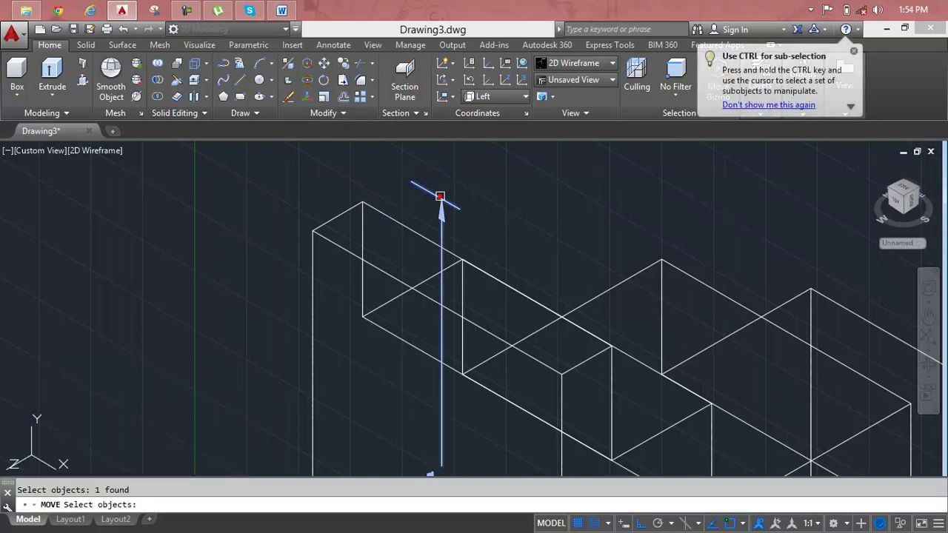
key("Return")
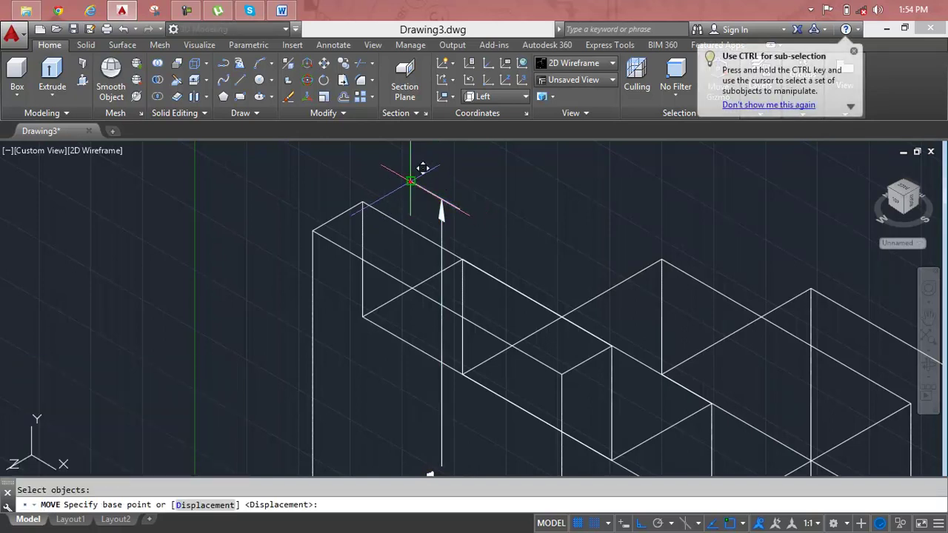
left_click(411, 180)
left_click(320, 229)
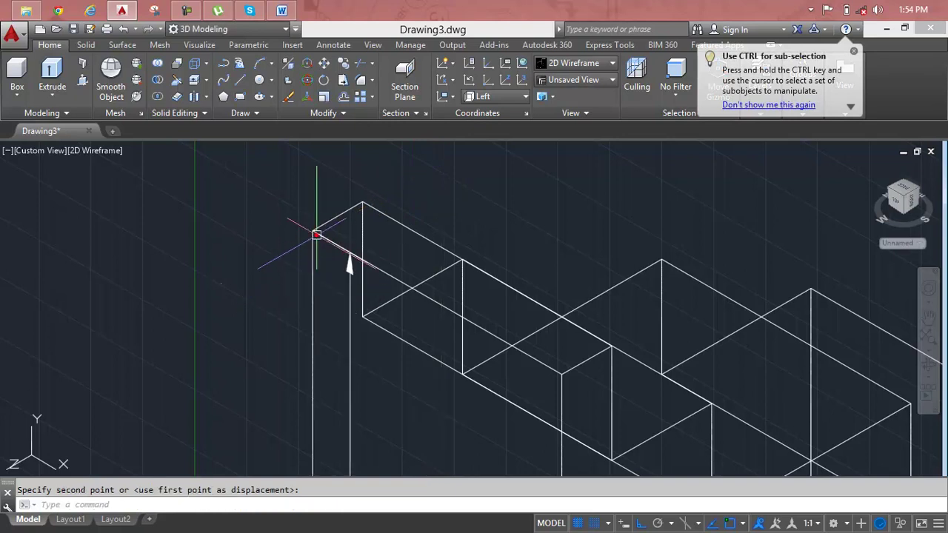
scroll(344, 311, "down", 3)
scroll(338, 355, "down", 2)
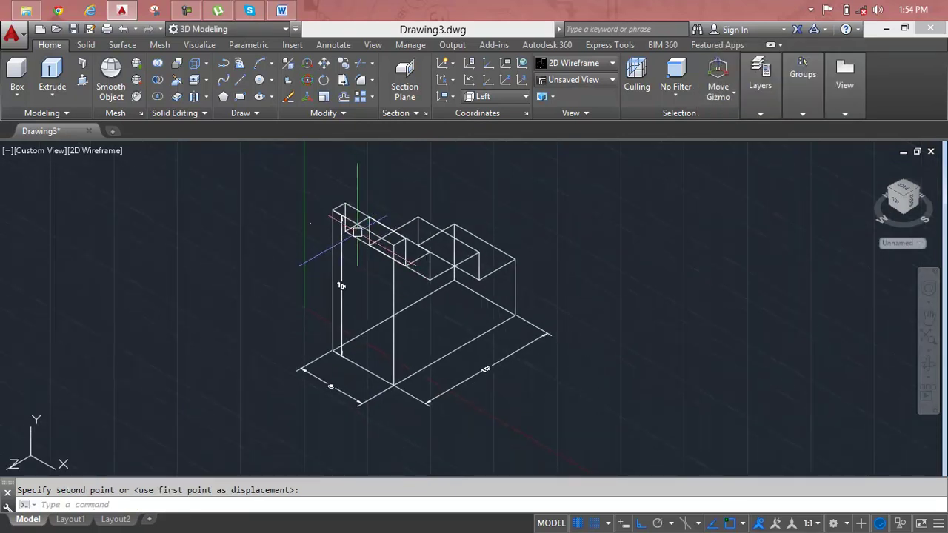
Step: Shade the solid in Shades of Gray and view it from the Right
left_click(561, 72)
left_click(671, 142)
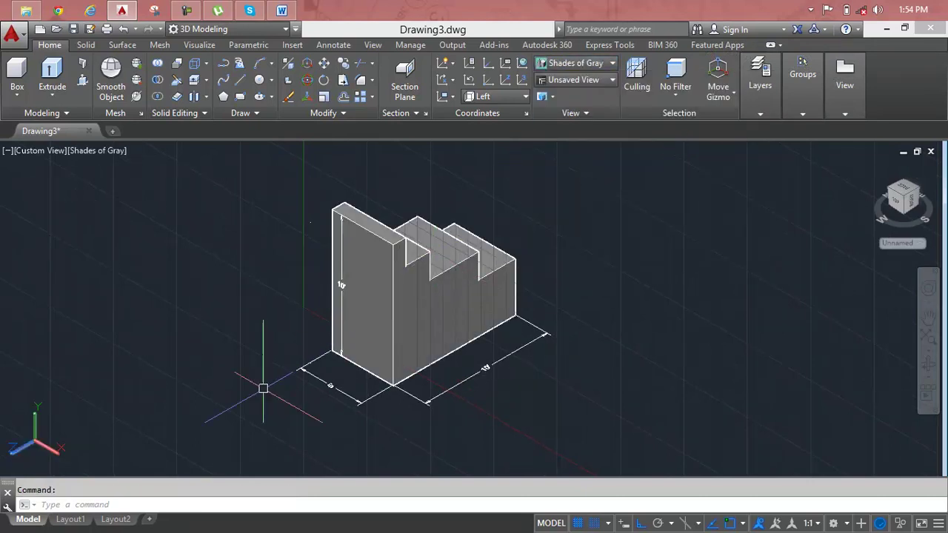
scroll(319, 297, "up", 2)
scroll(351, 285, "up", 4)
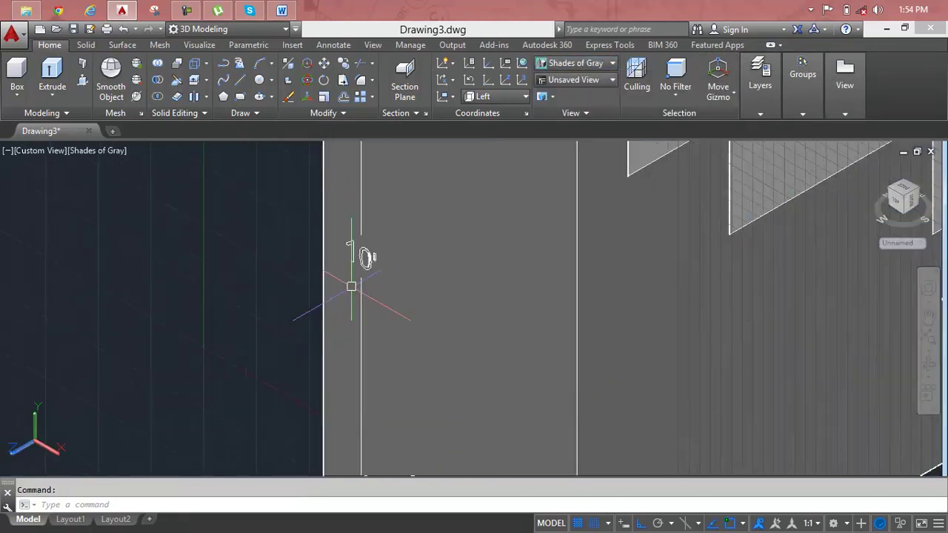
scroll(351, 286, "down", 4)
scroll(351, 286, "down", 2)
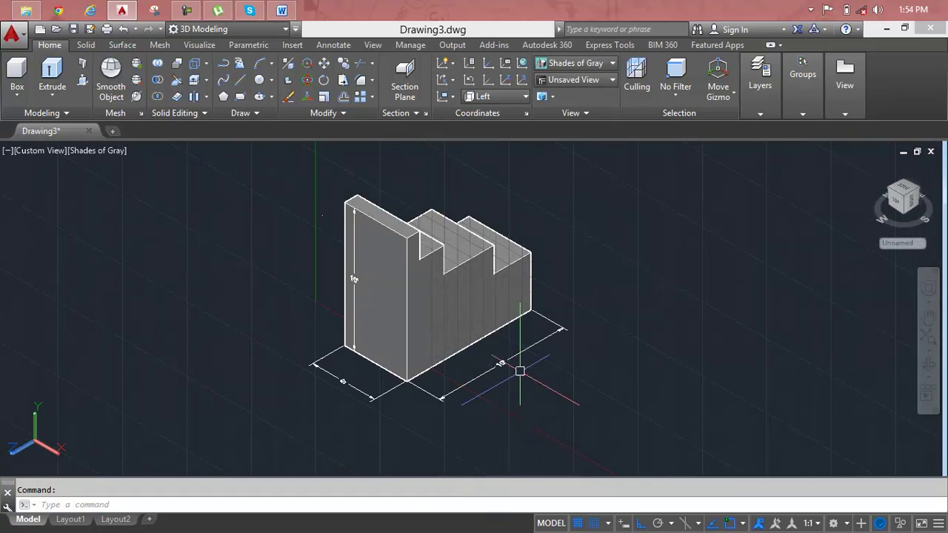
left_click(914, 202)
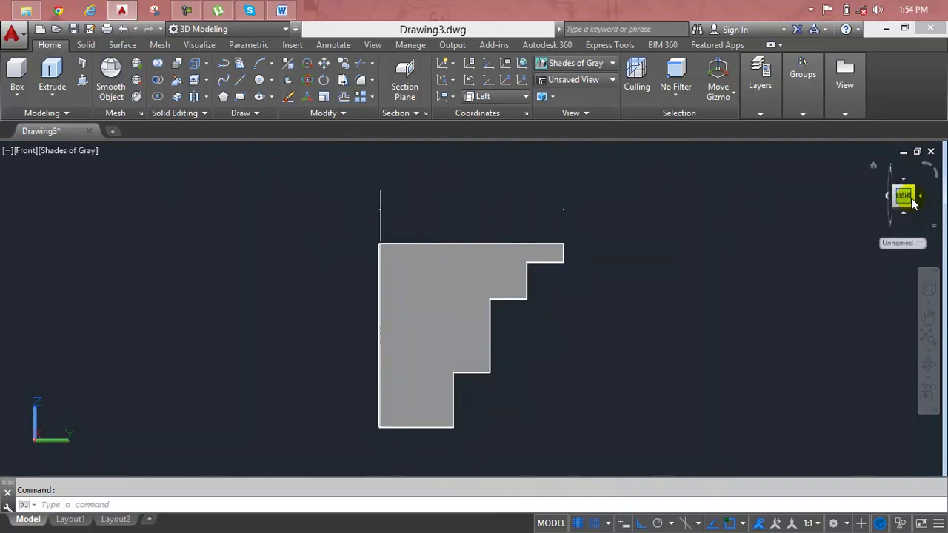
Step: Return to the Home isometric view and align the UCS to Right
left_click(874, 166)
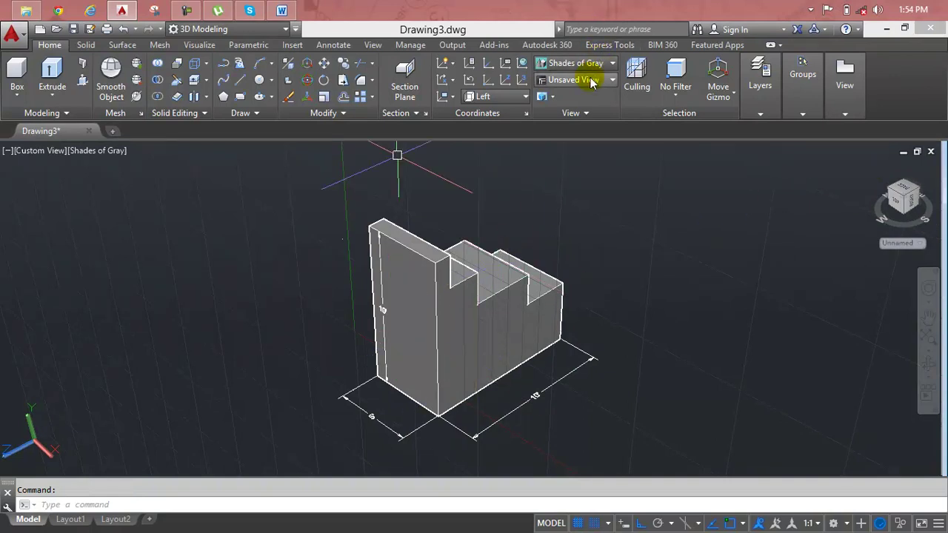
left_click(489, 96)
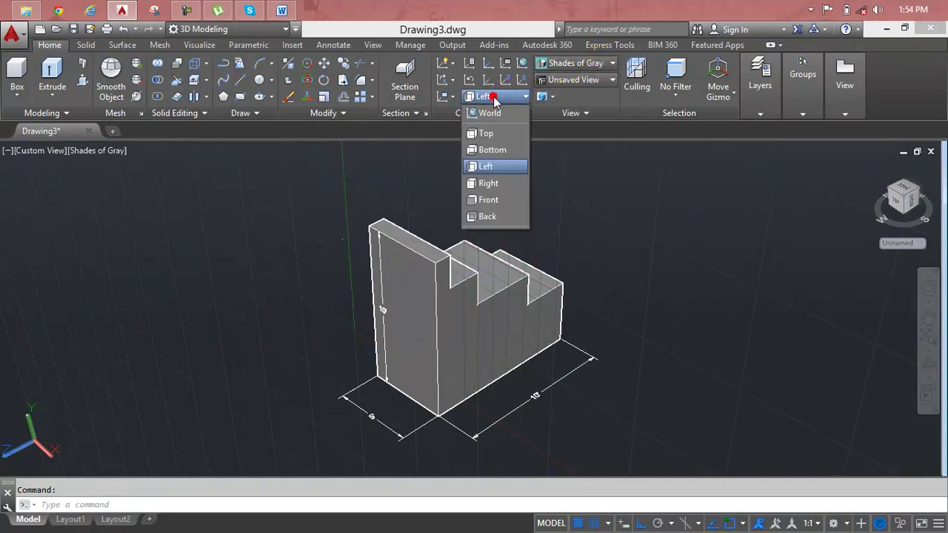
left_click(497, 191)
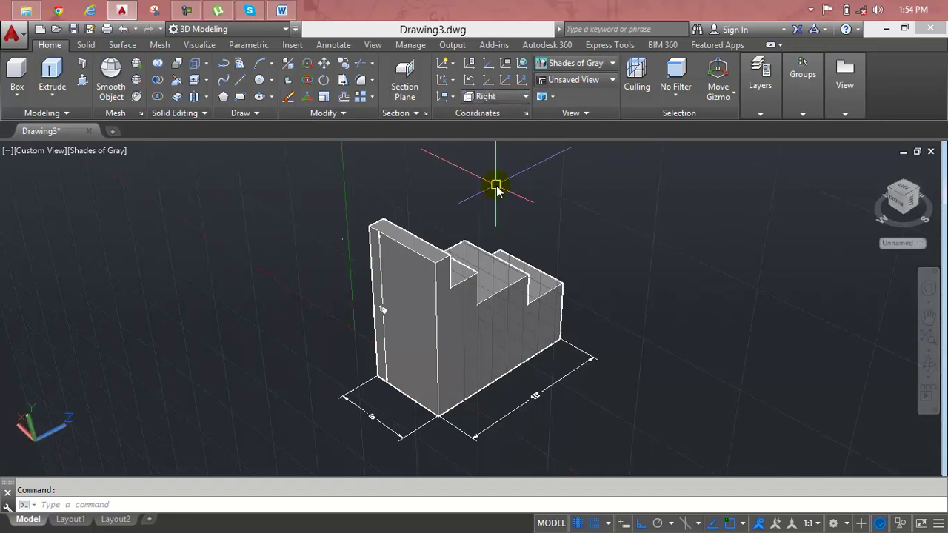
scroll(449, 294, "up", 2)
scroll(449, 295, "up", 2)
scroll(447, 220, "up", 1)
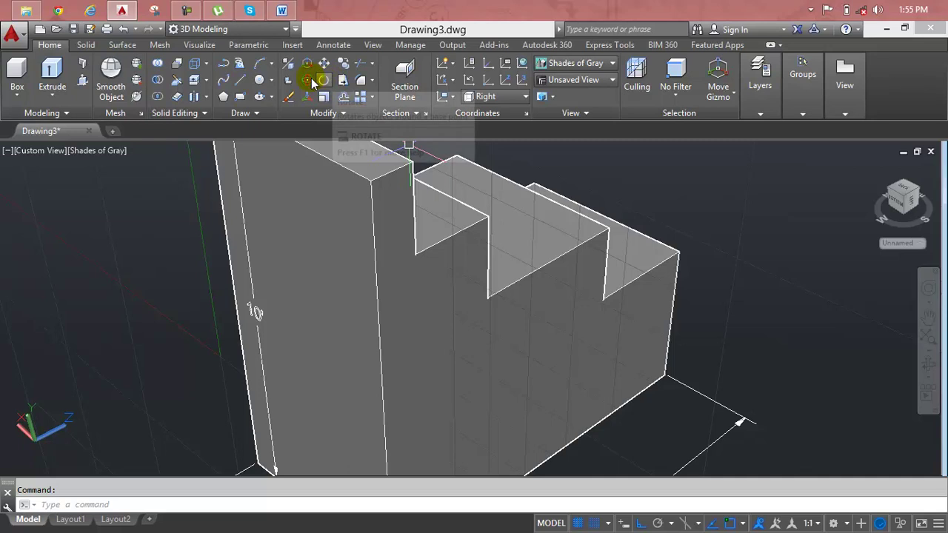
Step: Start a linear dimension on the riser, then cancel it unfinished
left_click(334, 44)
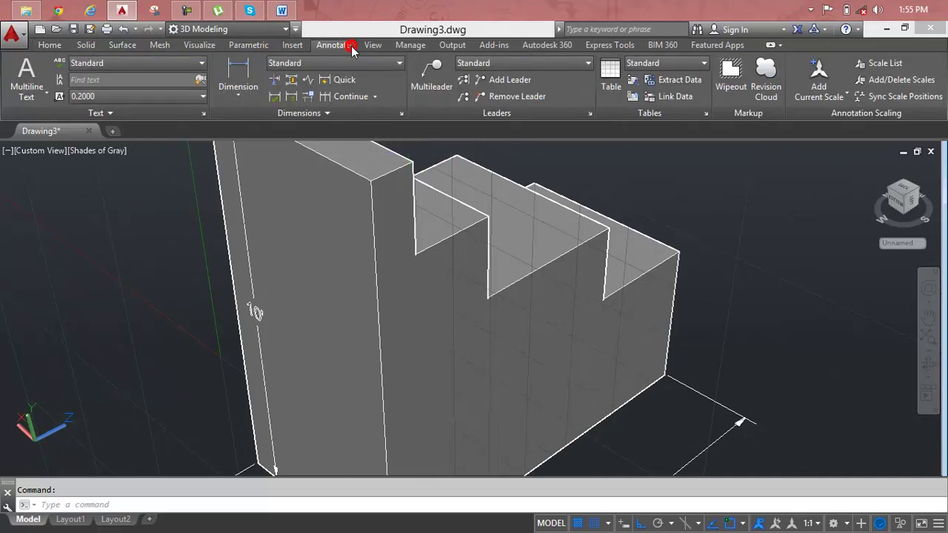
left_click(249, 86)
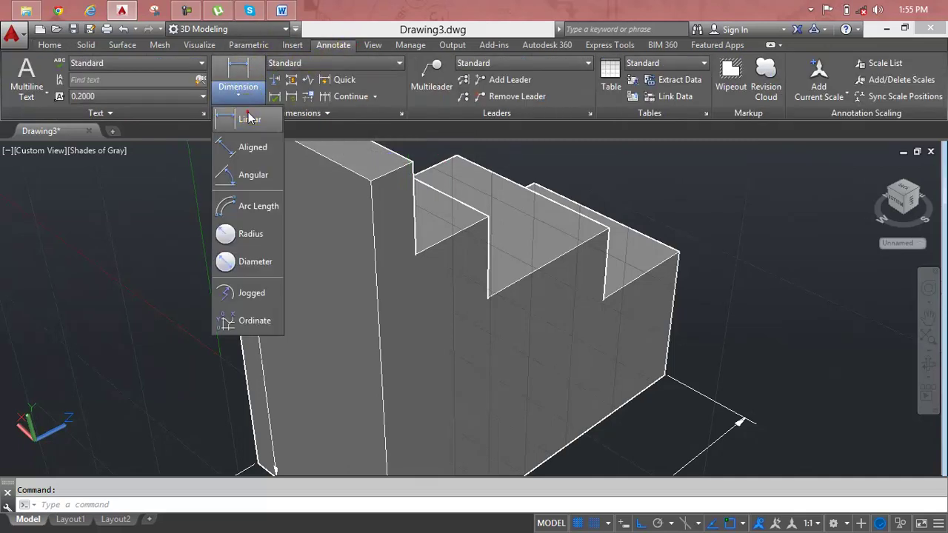
left_click(248, 116)
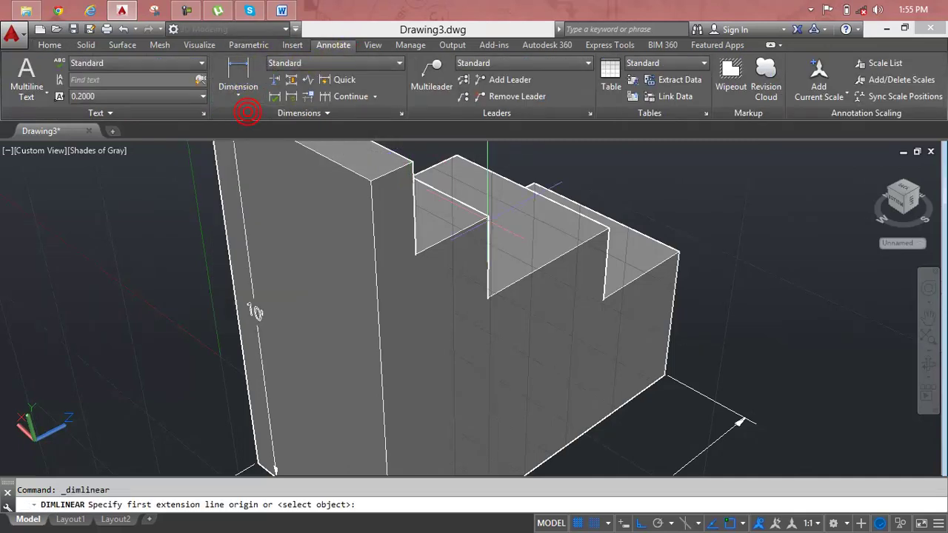
left_click(412, 162)
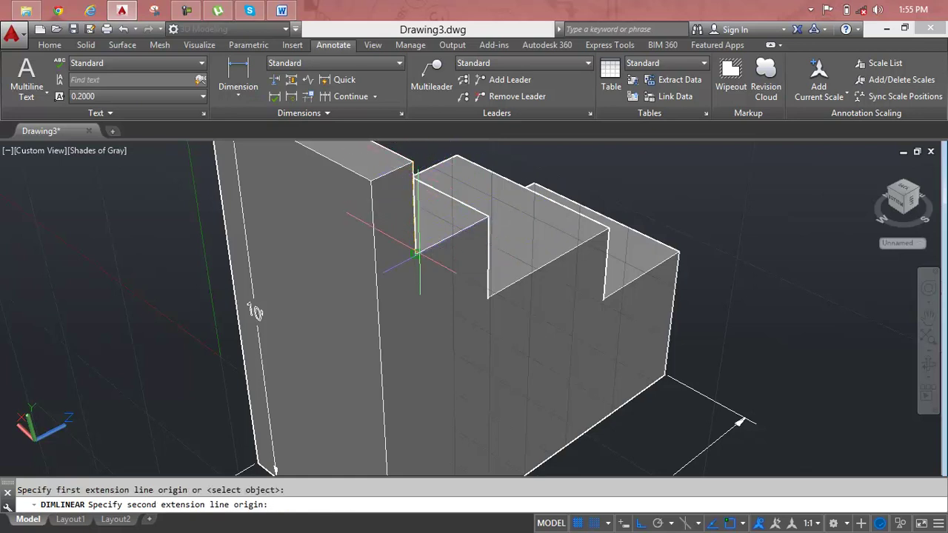
left_click(418, 254)
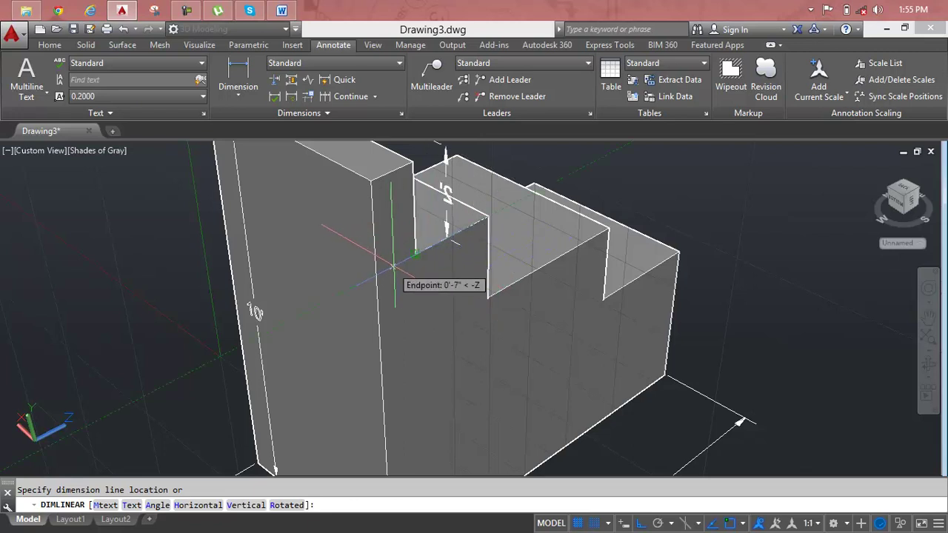
scroll(495, 311, "up", 1)
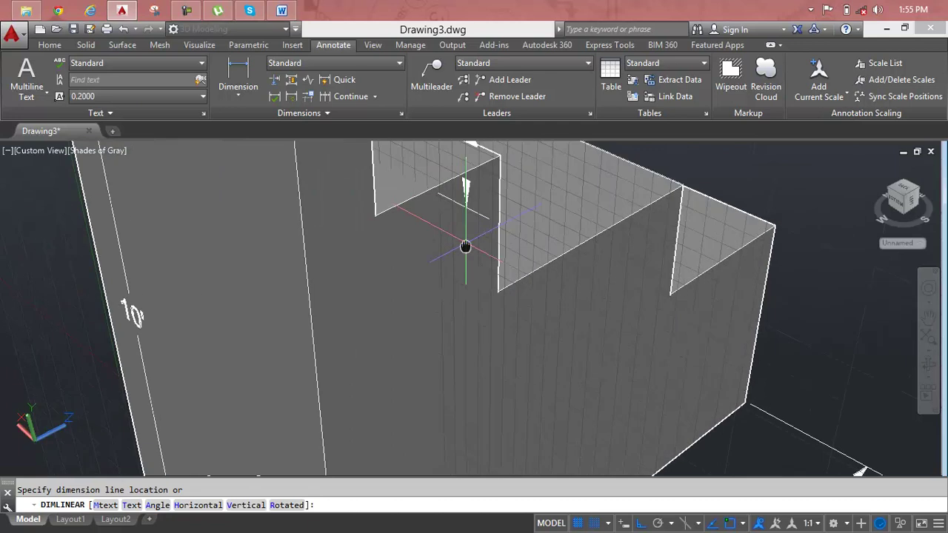
middle_click_drag(448, 263, 514, 319)
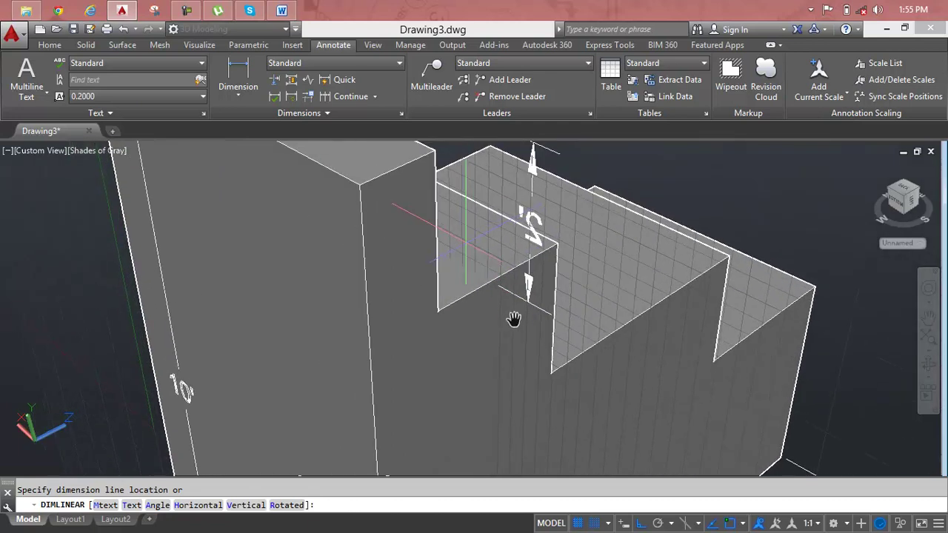
key("Escape")
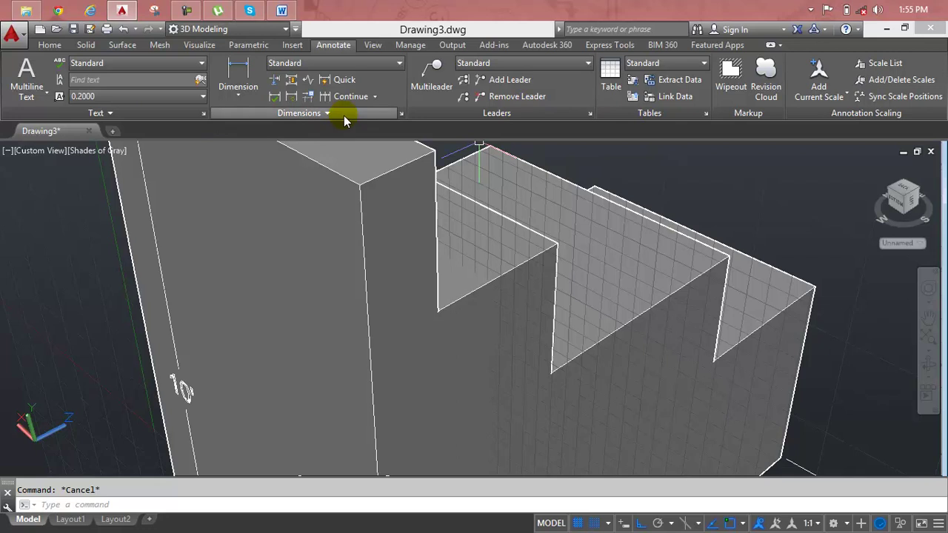
middle_click_drag(455, 321, 42, 428)
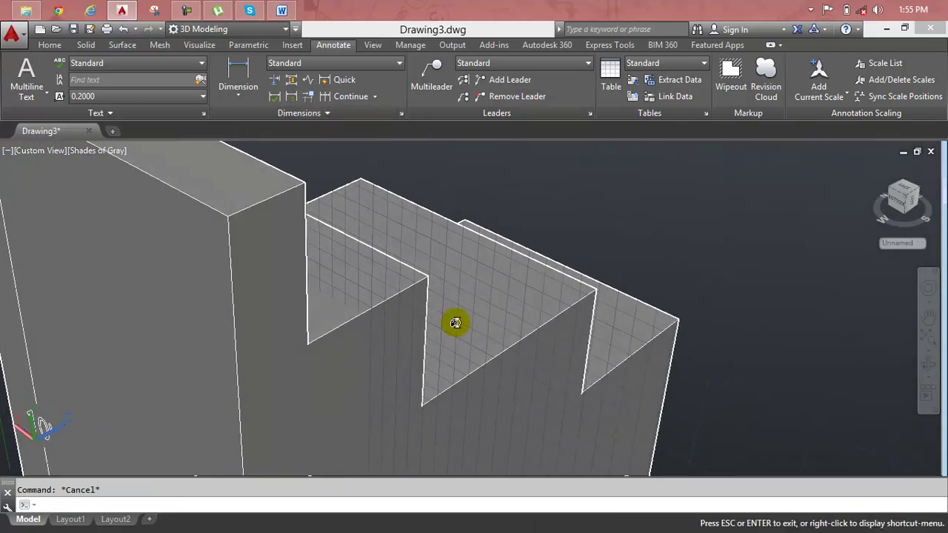
mouse_move(463, 320)
middle_mouse_down("shift")
mouse_move(292, 318)
mouse_move(363, 316)
middle_mouse_up("shift")
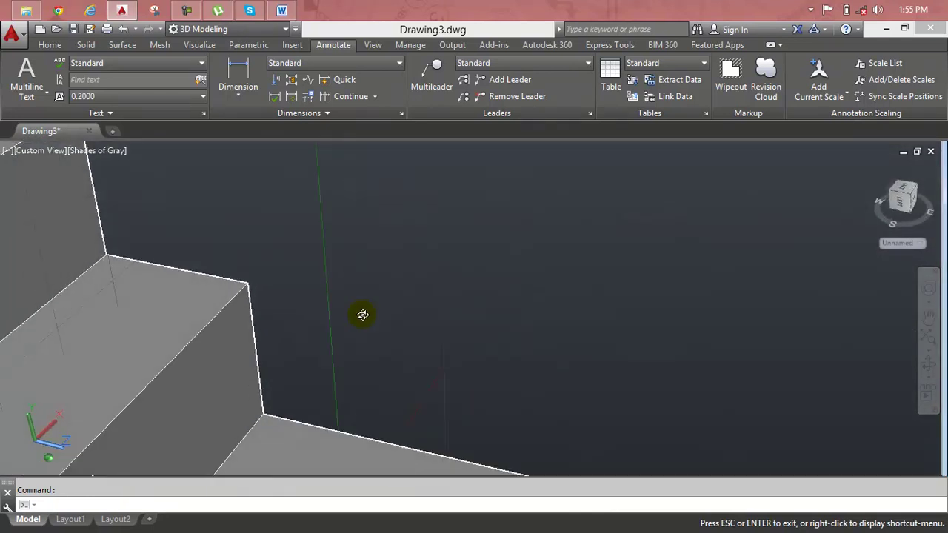
middle_click_drag(249, 324, 271, 307)
scroll(200, 311, "up", 3)
middle_click_drag(200, 311, 469, 307)
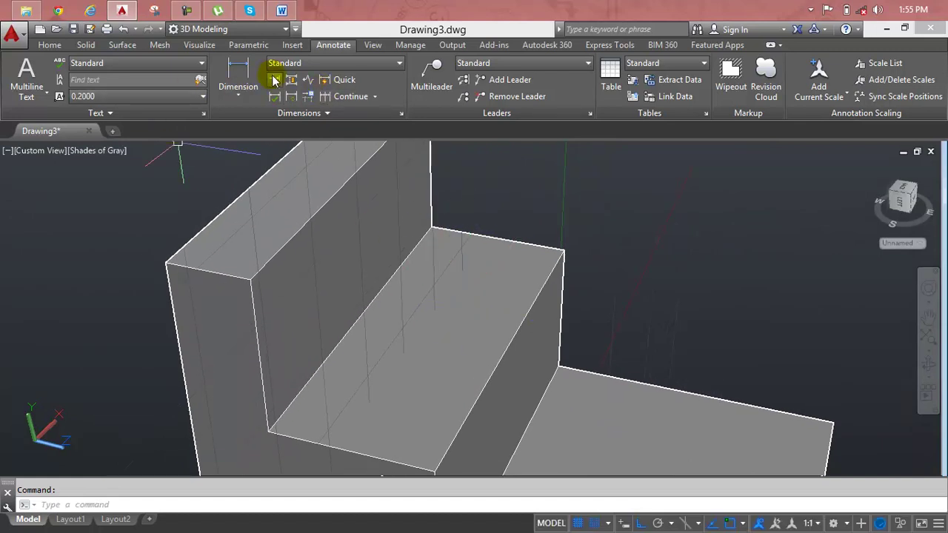
left_click(244, 90)
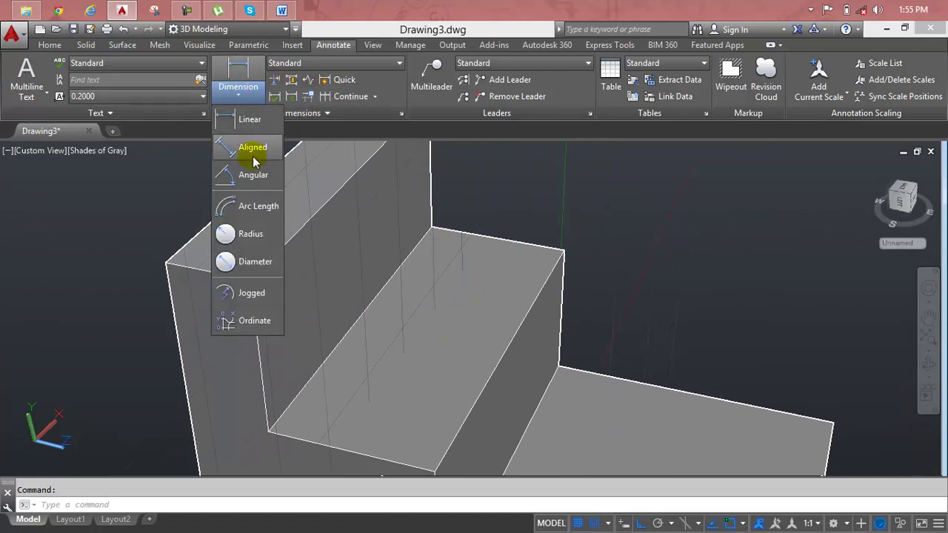
left_click(252, 120)
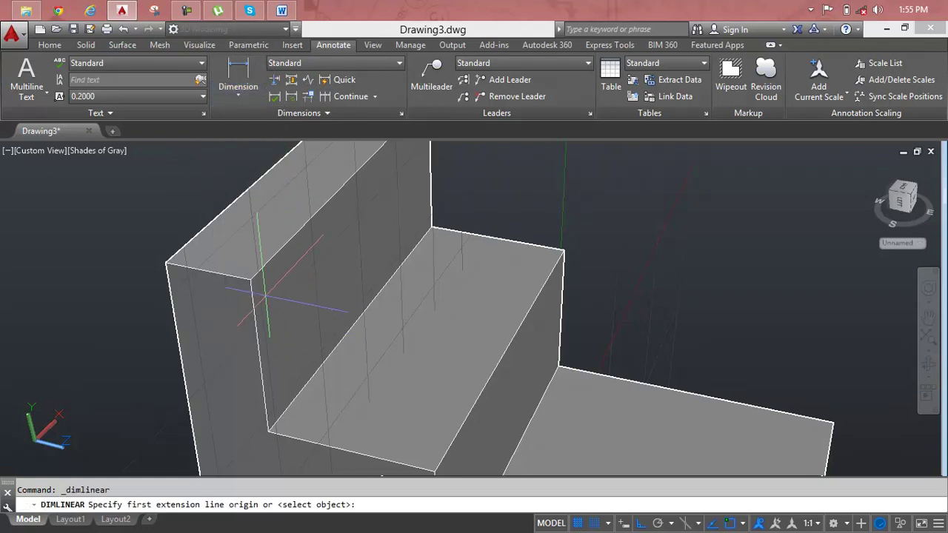
left_click(251, 280)
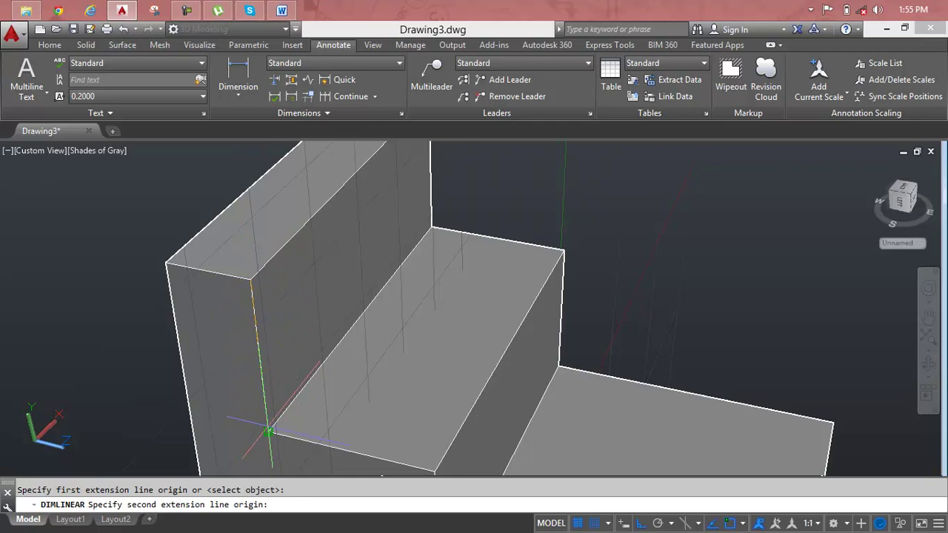
left_click(269, 431)
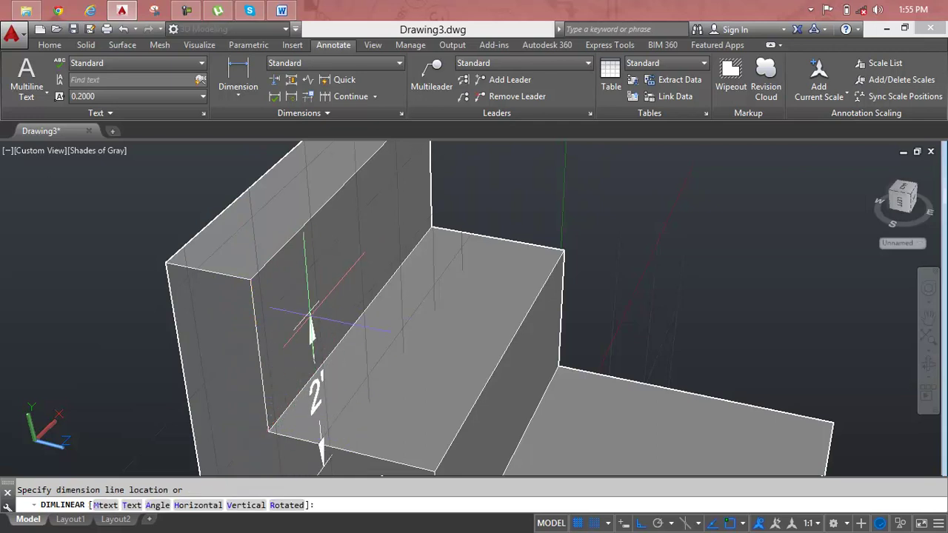
left_click(345, 293)
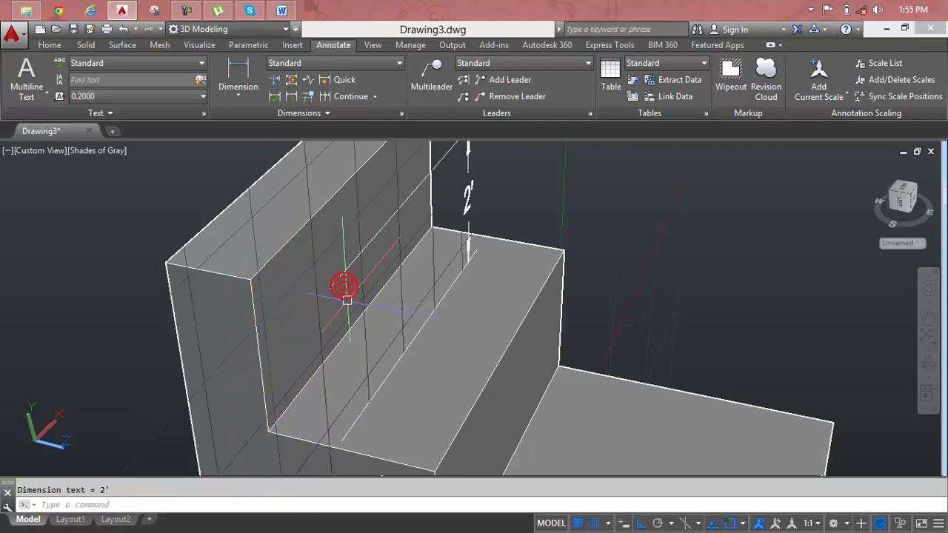
middle_click_drag(346, 299, 316, 296, "shift")
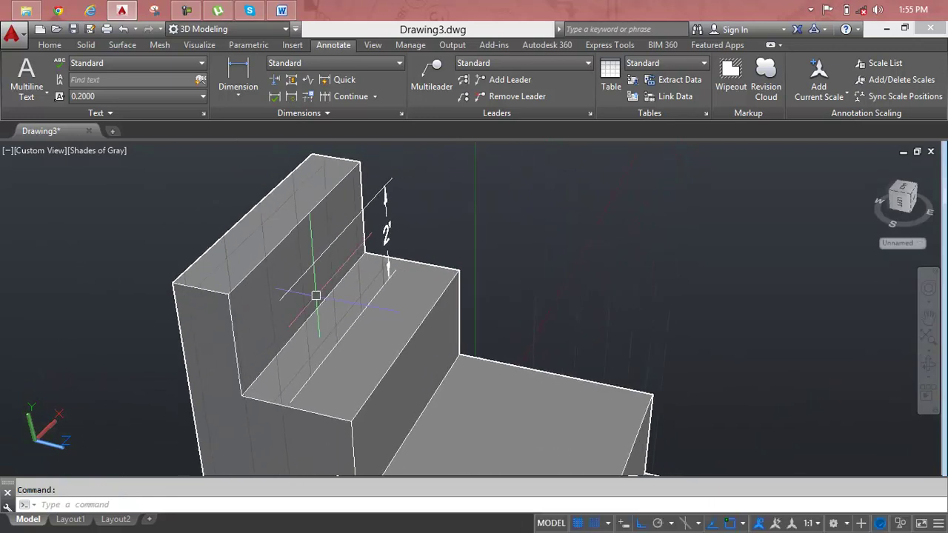
left_click(308, 272)
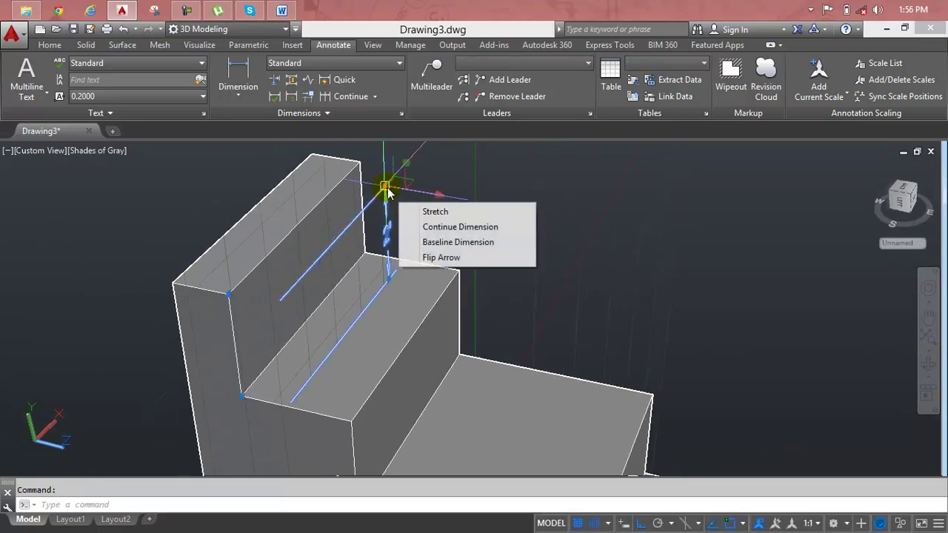
left_click(384, 184)
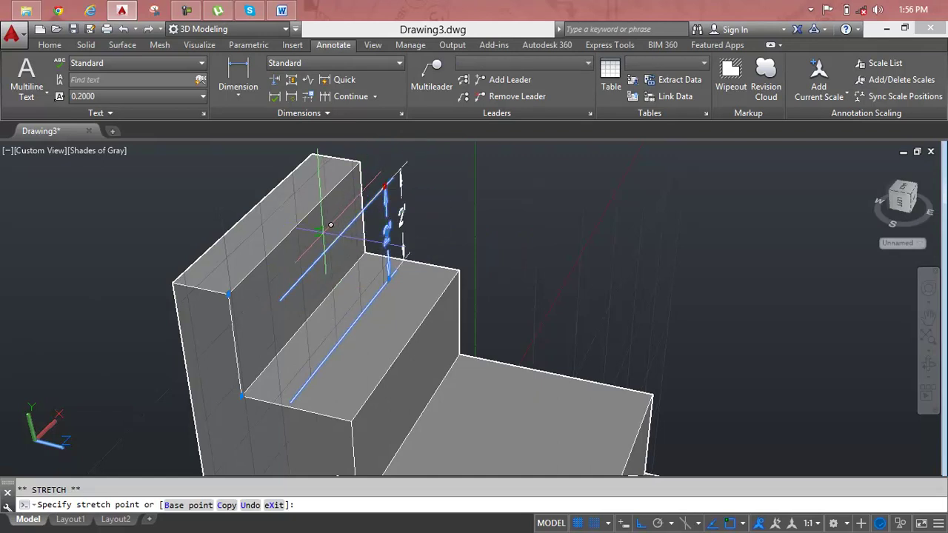
left_click(314, 240)
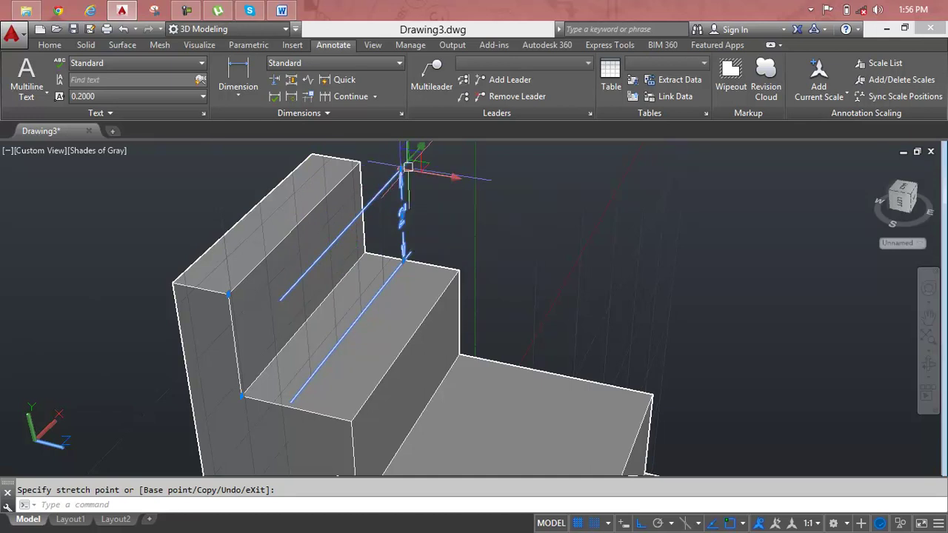
left_click(397, 173)
key("Delete")
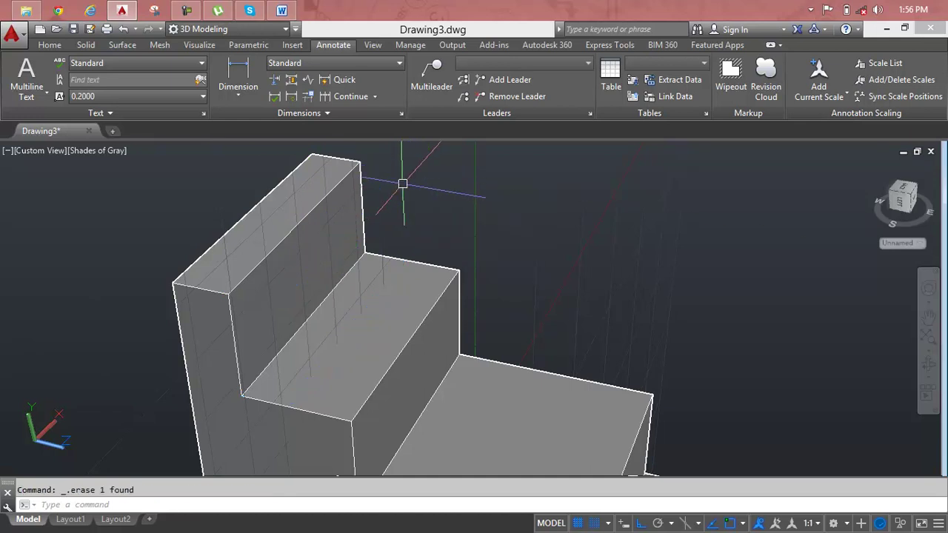
Step: Add a 2' linear dimension on the back block's vertical edge
left_click(239, 93)
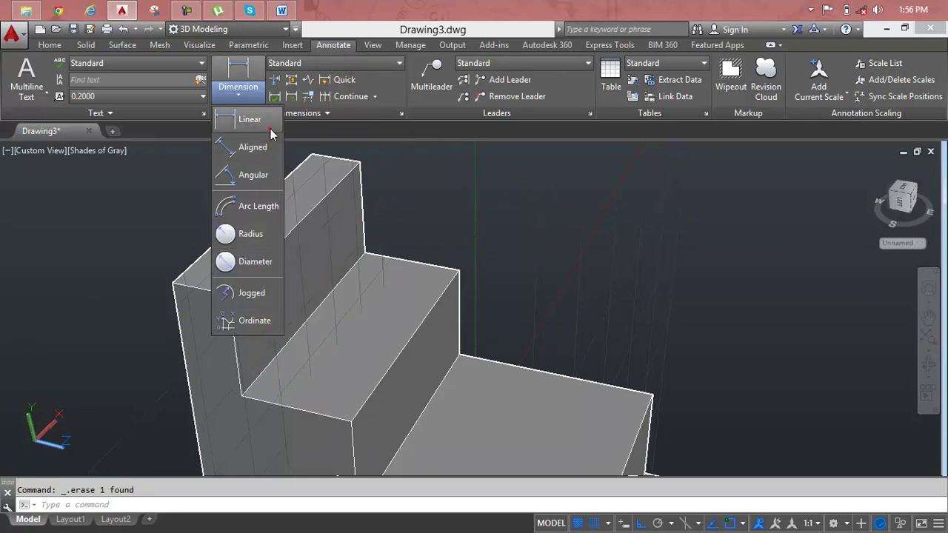
left_click(271, 125)
scroll(223, 294, "up", 1)
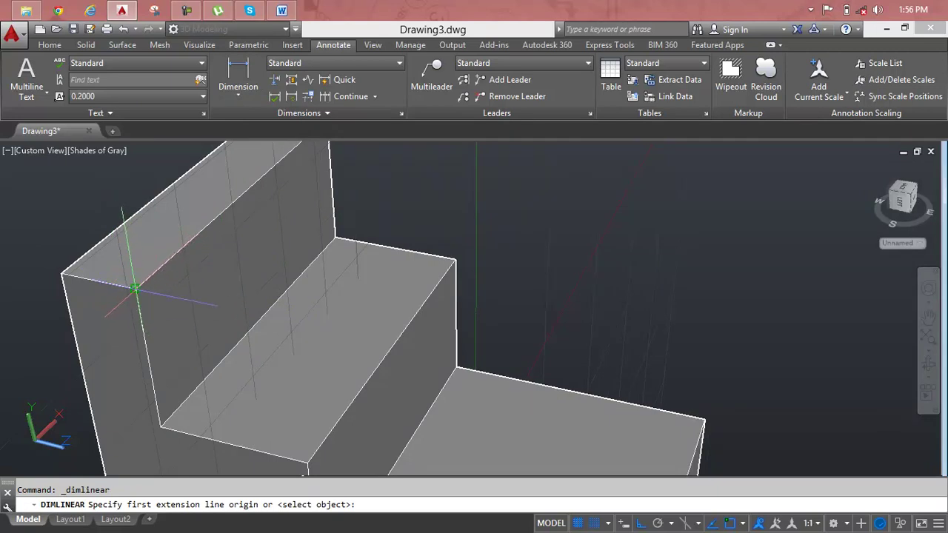
left_click(135, 288)
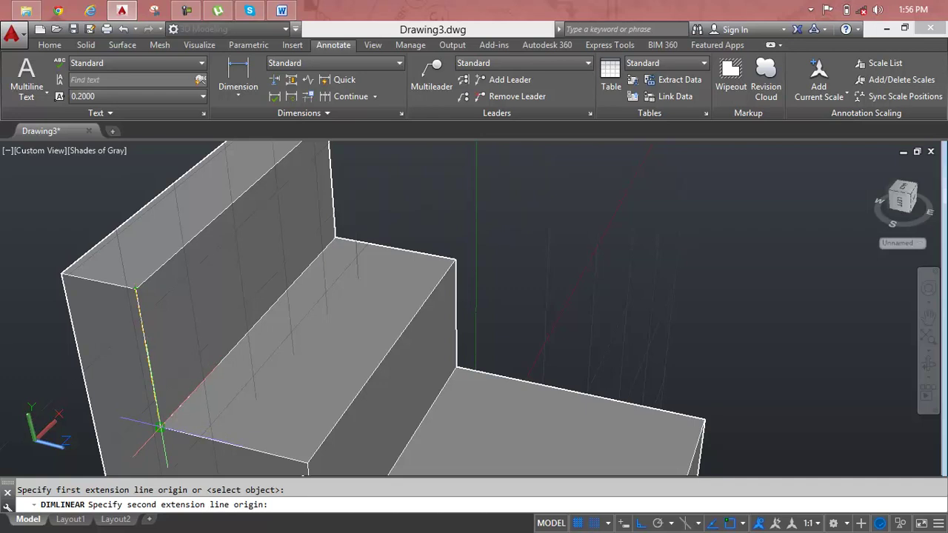
left_click(160, 428)
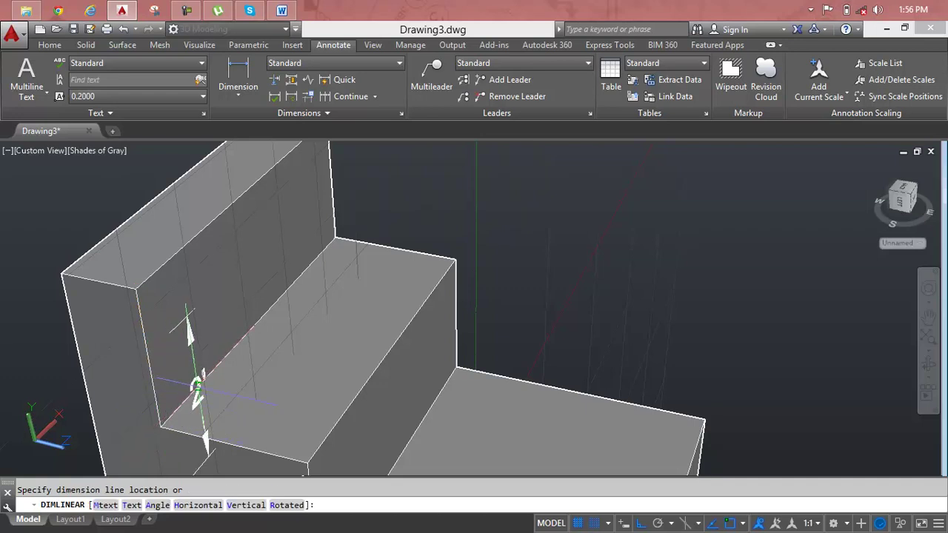
left_click(197, 386)
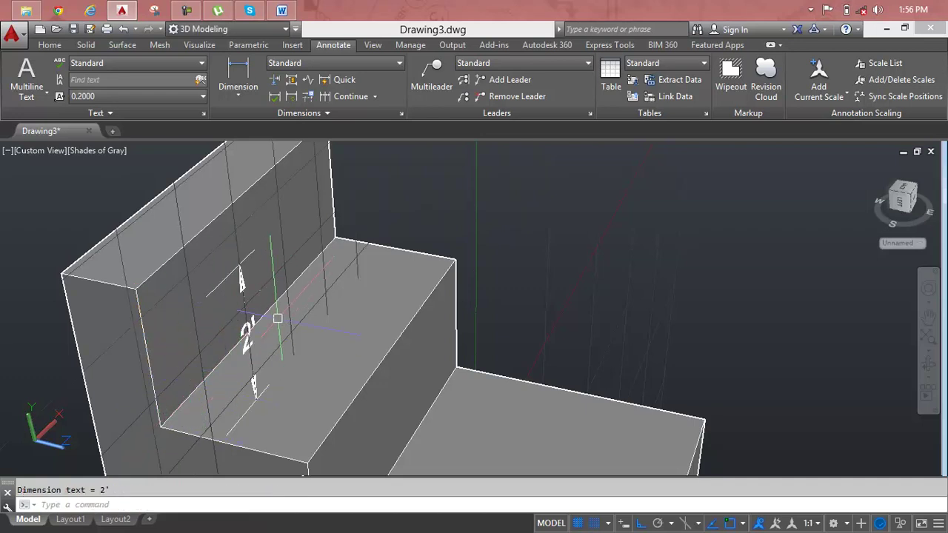
Step: Move the 2' dimension onto the back block's face and recentre the stair
key("Escape")
type("M")
left_click(217, 279)
key("Return")
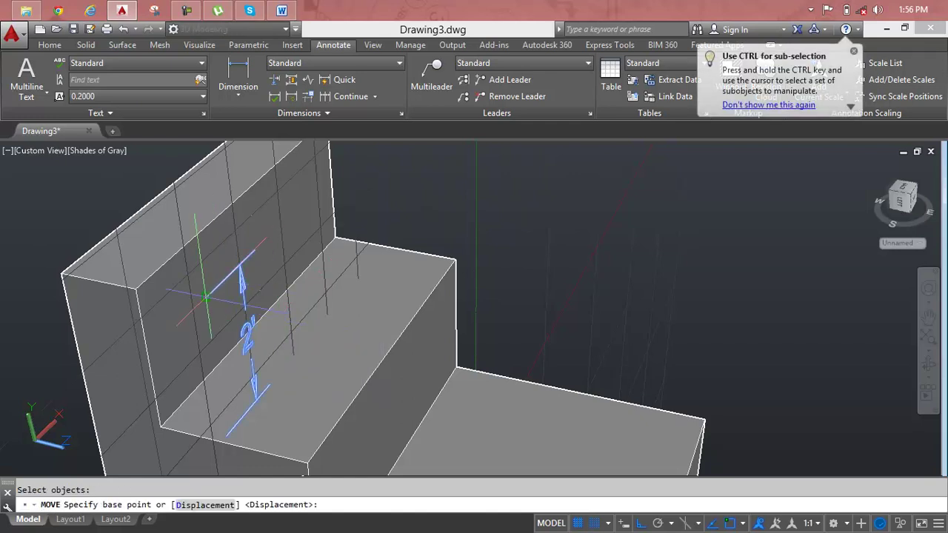
left_click(206, 296)
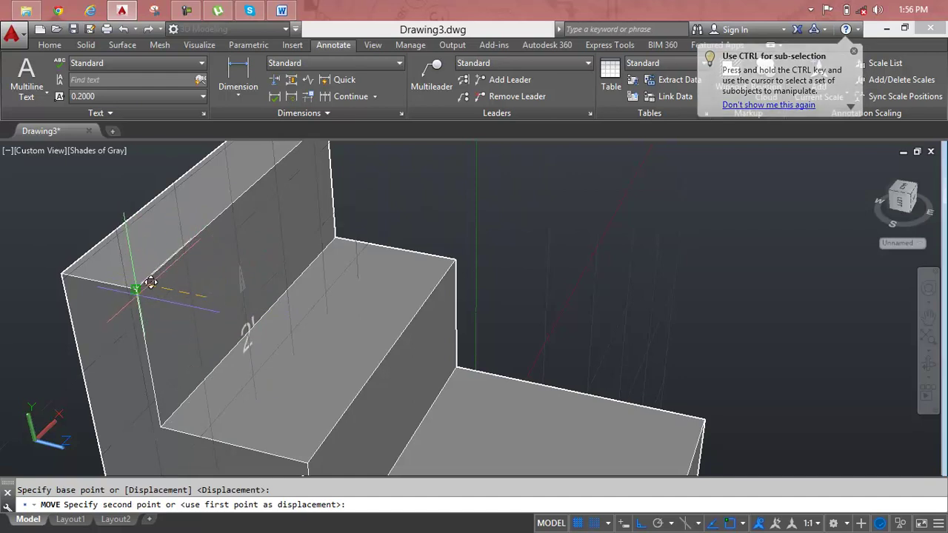
left_click(137, 294)
scroll(177, 311, "down", 2)
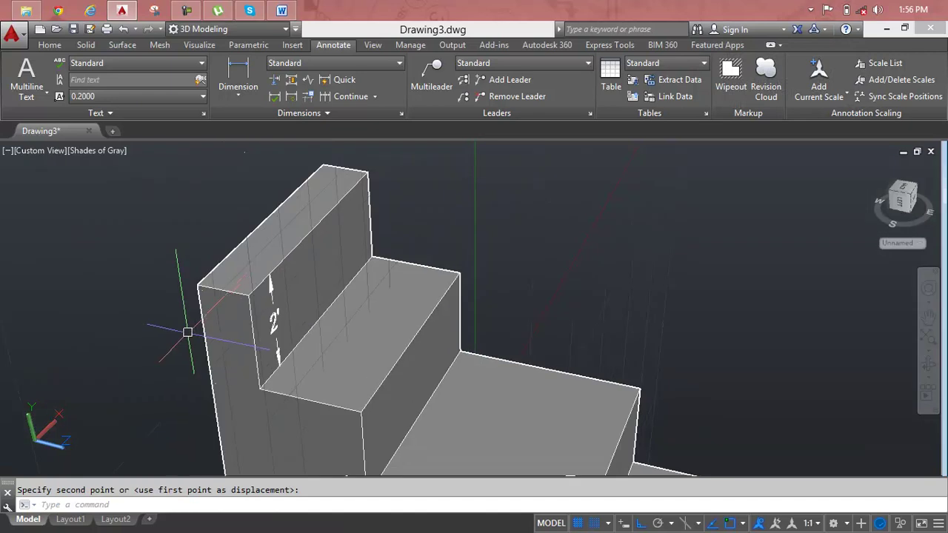
mouse_move(185, 330)
middle_mouse_down()
mouse_move(110, 267)
mouse_move(96, 277)
middle_mouse_up()
key("Escape")
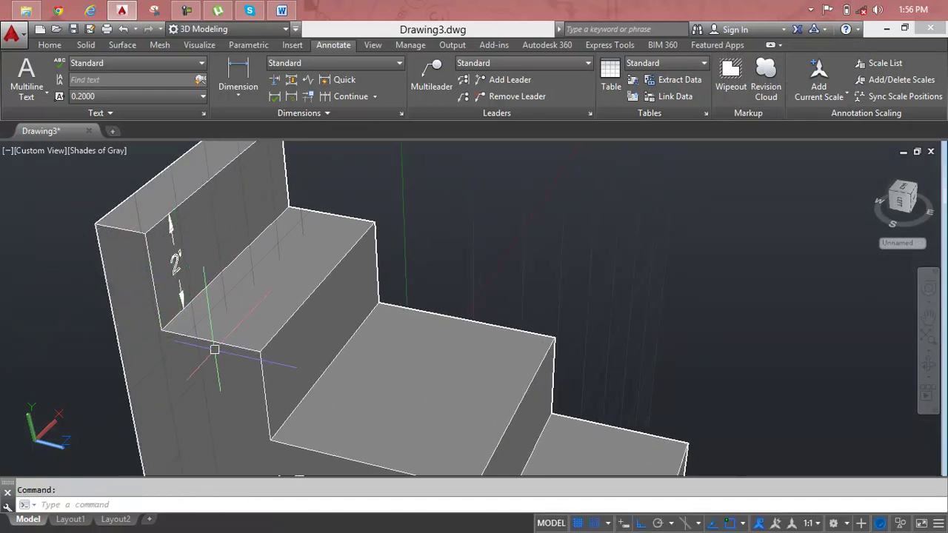
key("Escape")
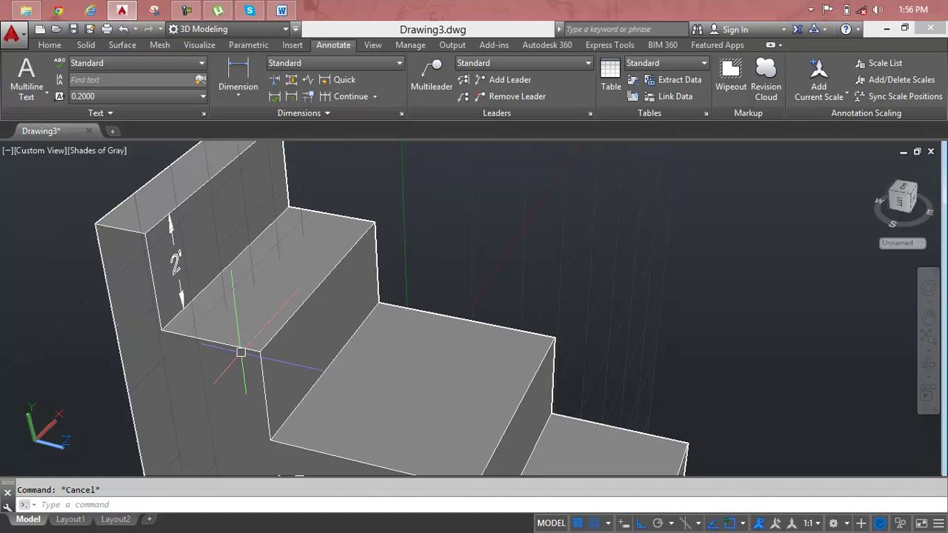
Step: Abandon a first tread dimension and align the UCS to Top
left_click(238, 95)
left_click(245, 120)
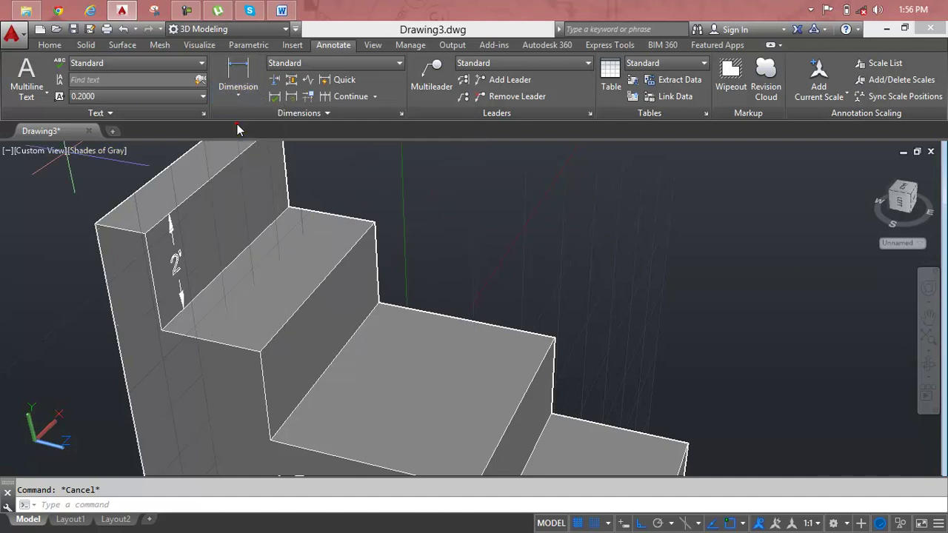
left_click(161, 328)
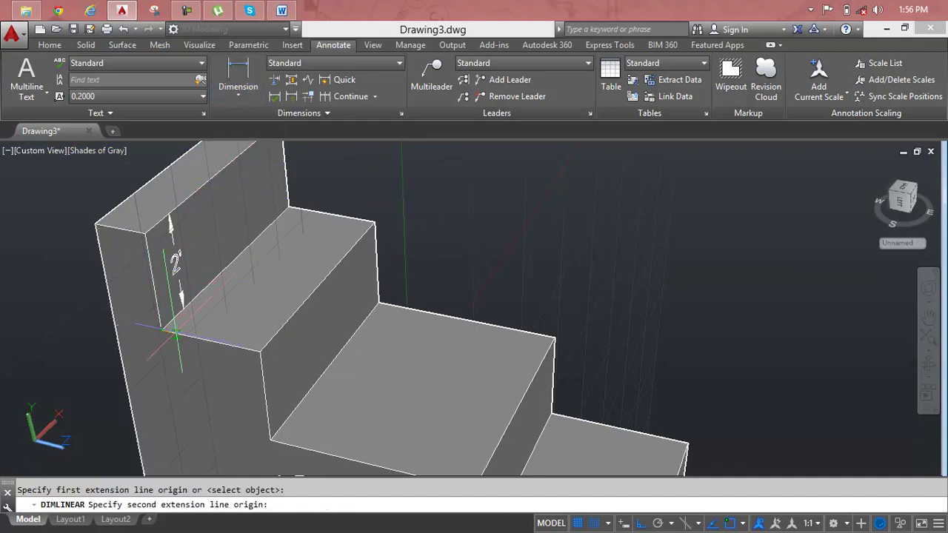
left_click(259, 351)
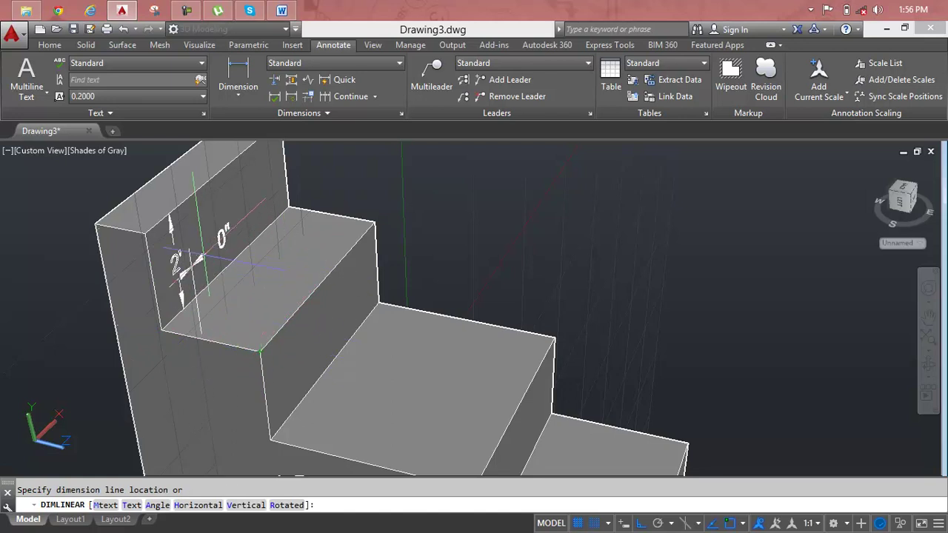
key("Escape")
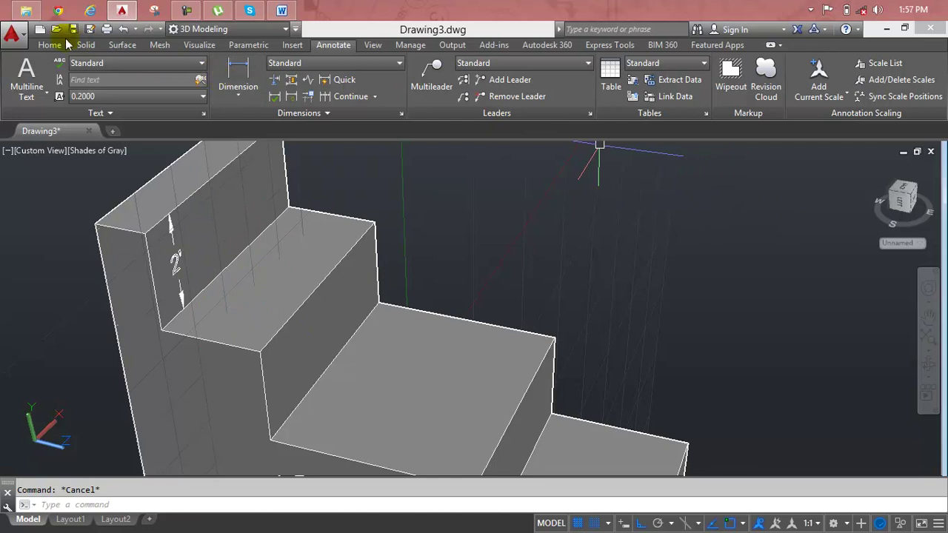
left_click(63, 45)
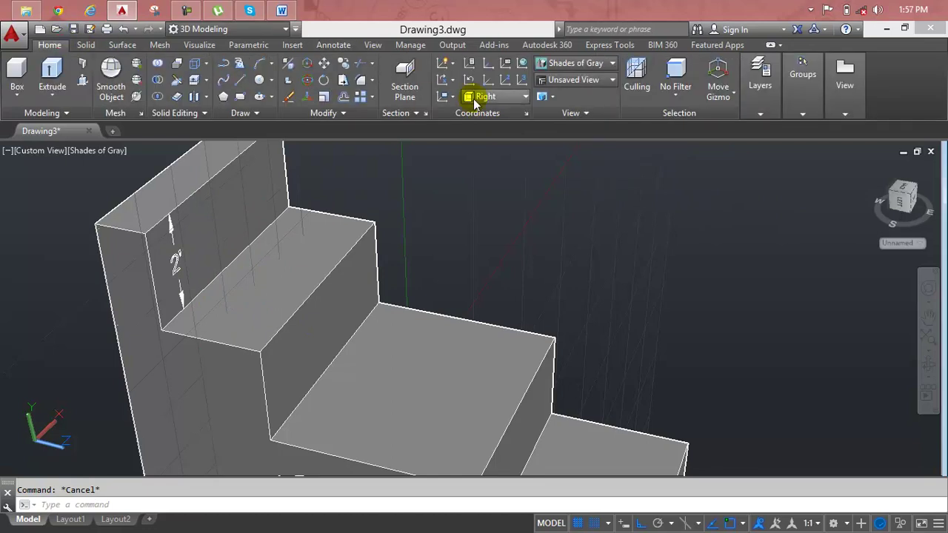
left_click(474, 97)
left_click(482, 137)
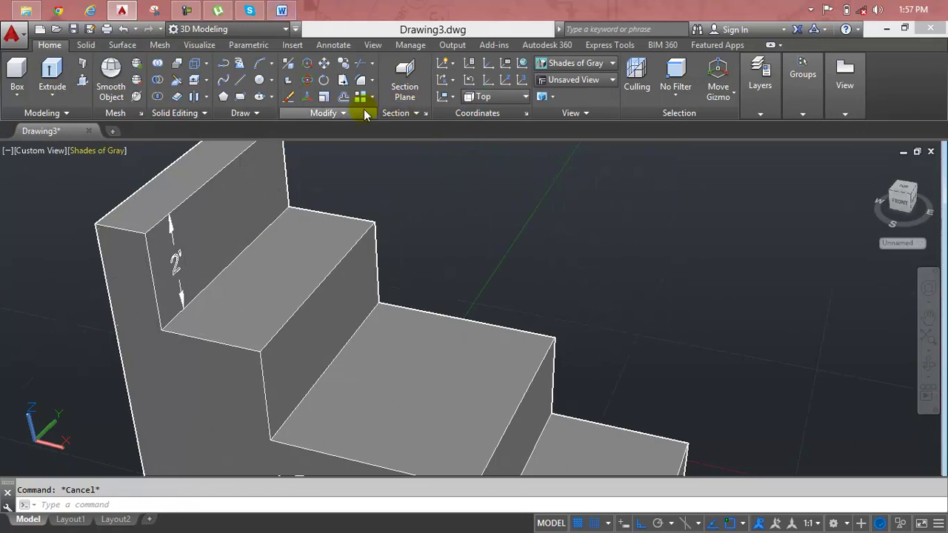
Step: Dimension the upper tread depth as 2' between its inner and front corners
left_click(334, 46)
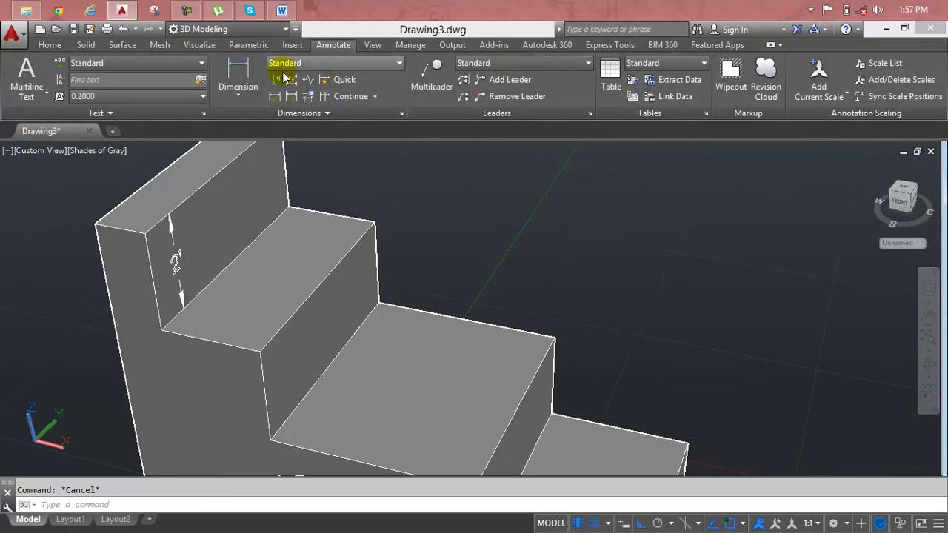
left_click(250, 77)
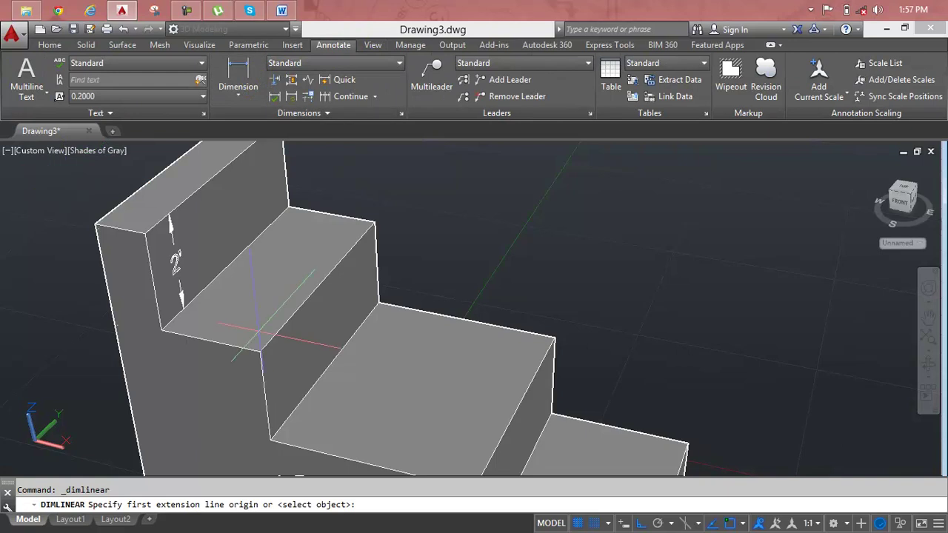
left_click(160, 330)
left_click(259, 352)
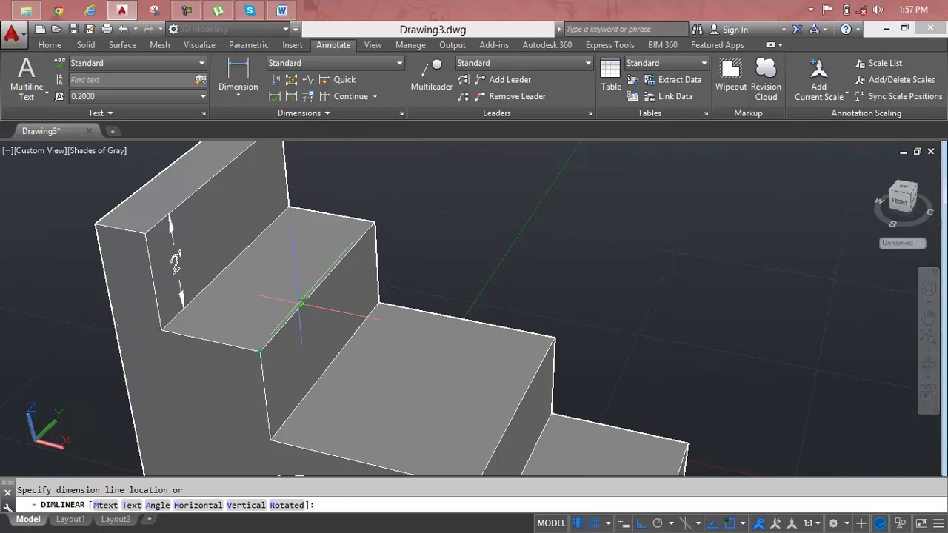
left_click(301, 302)
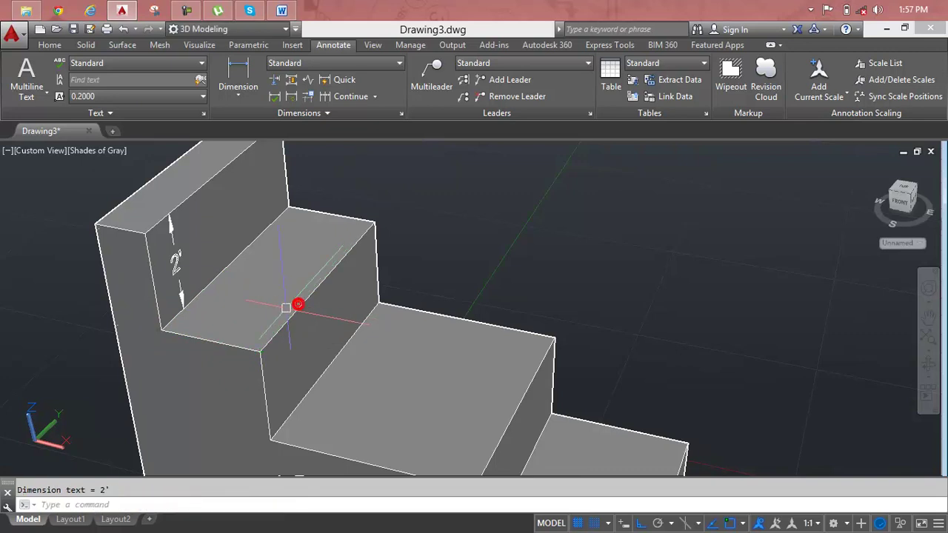
scroll(289, 303, "down", 3)
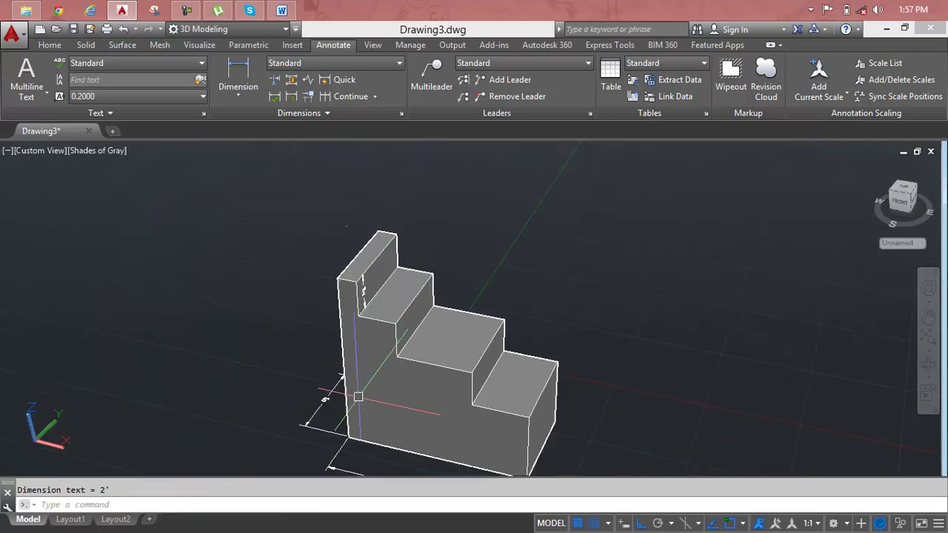
scroll(331, 365, "down", 2)
scroll(325, 363, "down", 1)
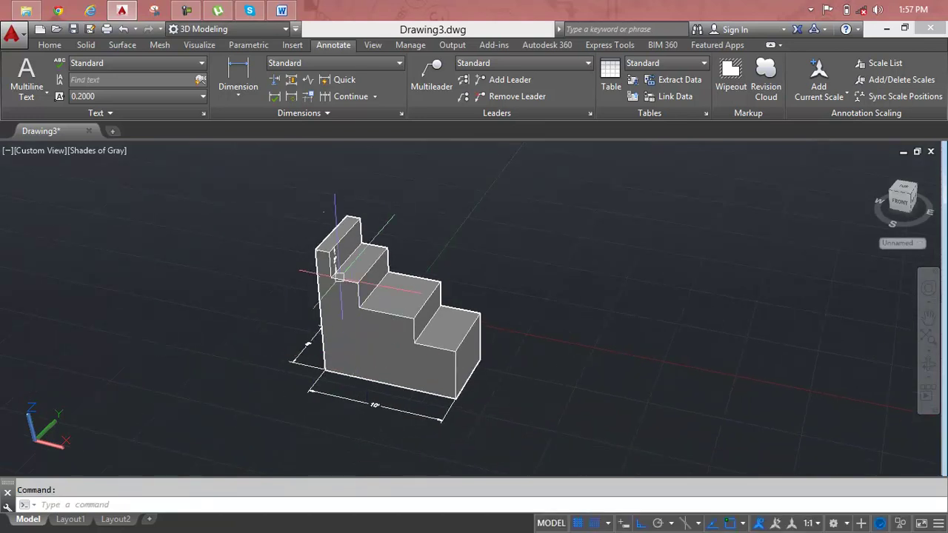
scroll(467, 303, "up", 3)
Step: Switch the visual style to 2D Wireframe
left_click(660, 66)
left_click(50, 45)
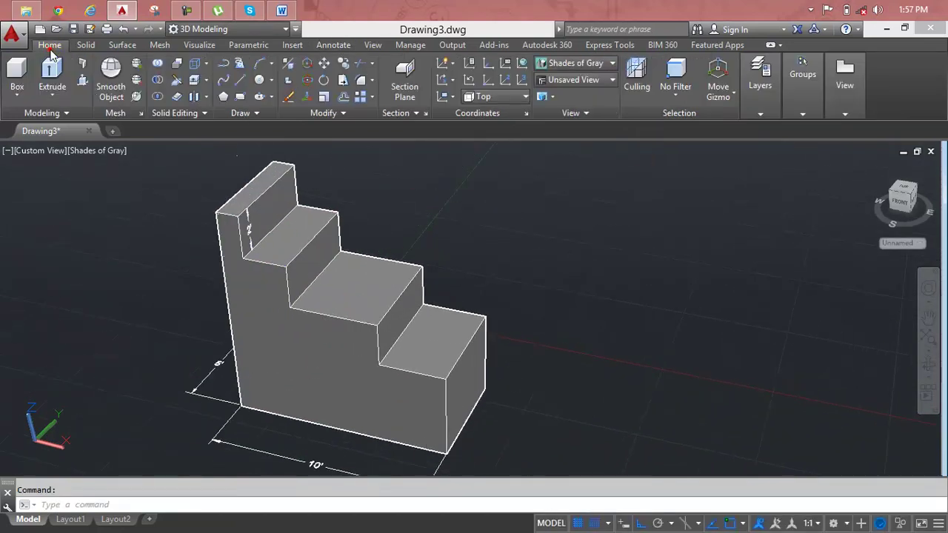
left_click(575, 63)
left_click(574, 100)
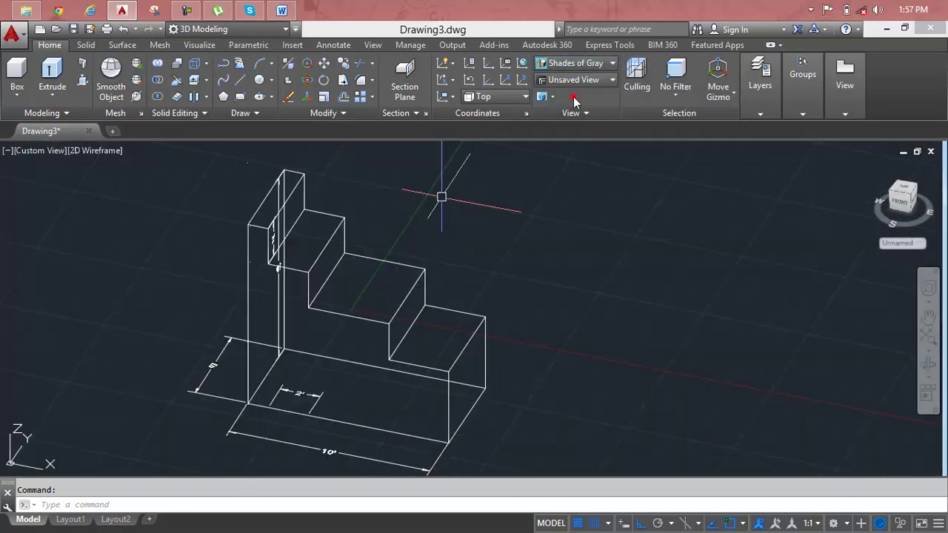
scroll(271, 239, "up", 3)
Step: Move the 2' tread dimension up onto the top step's edge endpoint
scroll(281, 201, "up", 2)
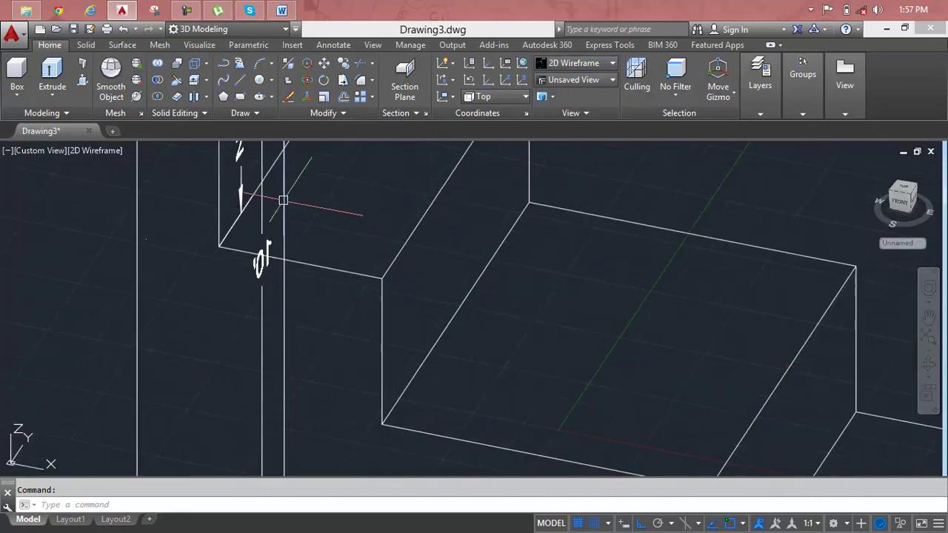
scroll(281, 200, "up", 2)
scroll(268, 278, "down", 4)
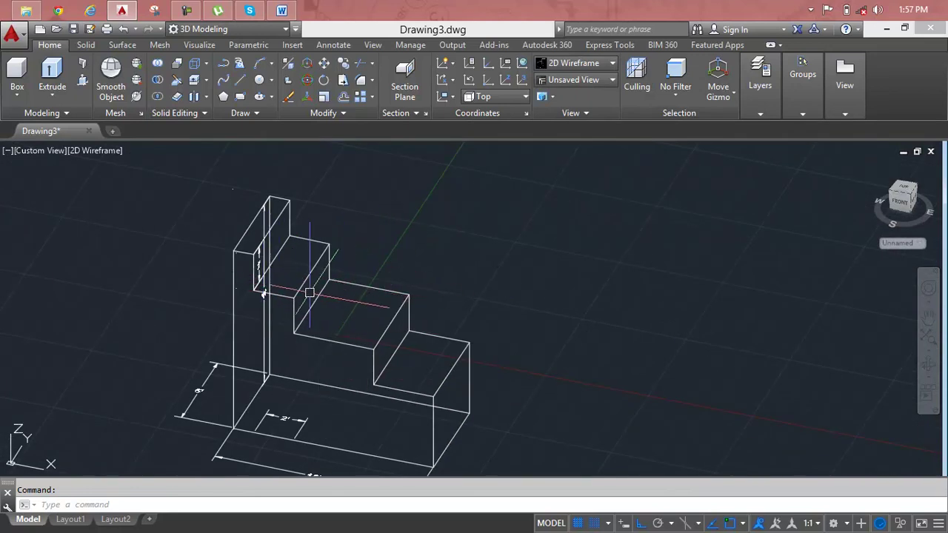
scroll(292, 418, "up", 2)
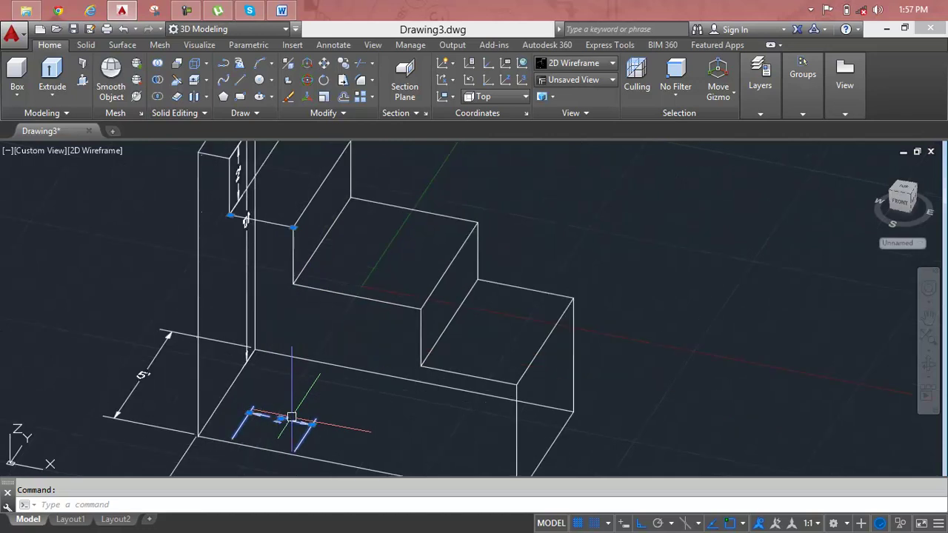
scroll(292, 418, "up", 1)
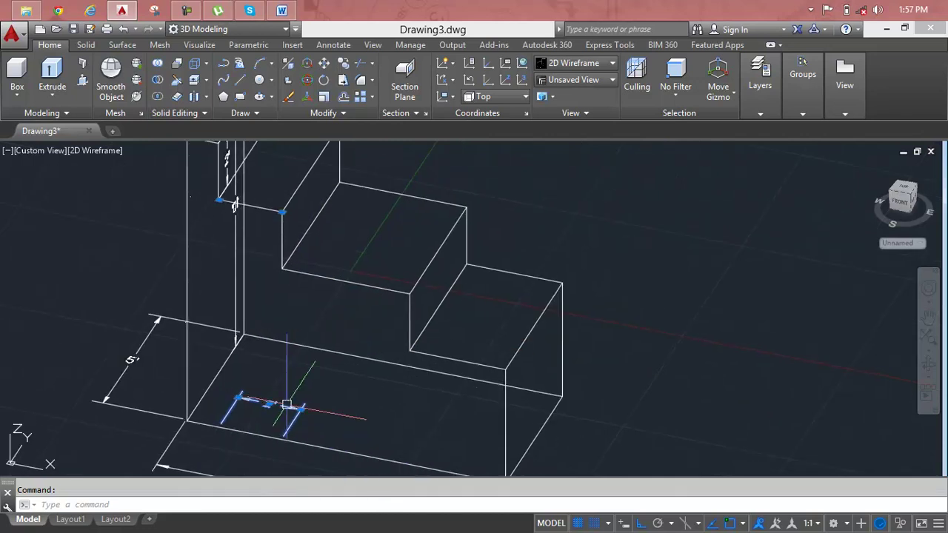
scroll(287, 405, "up", 2)
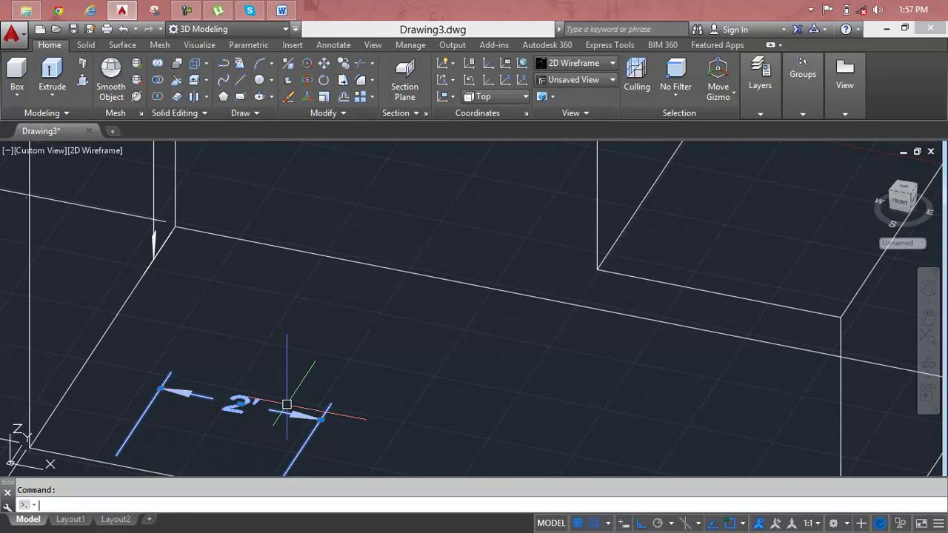
type("m")
key("Return")
scroll(293, 405, "down", 3)
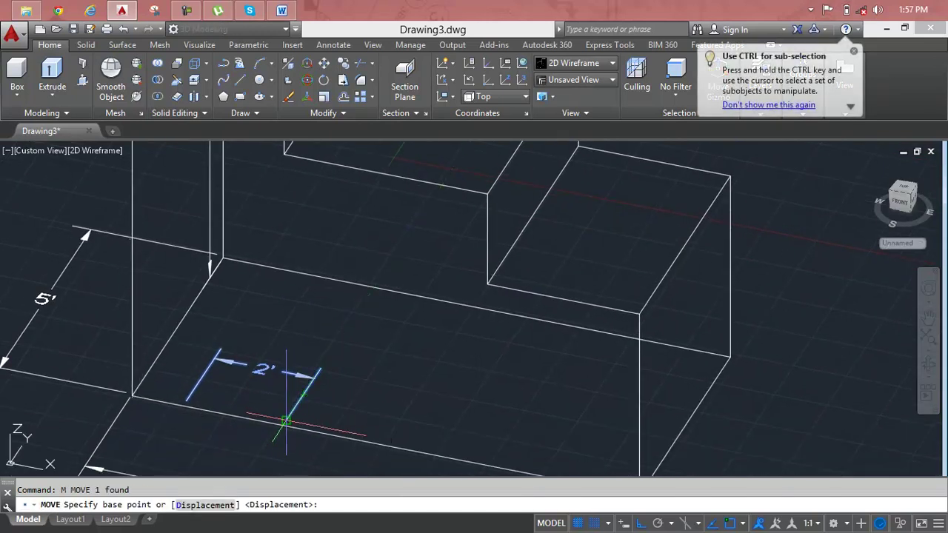
left_click(285, 420)
scroll(285, 415, "down", 2)
scroll(277, 389, "down", 1)
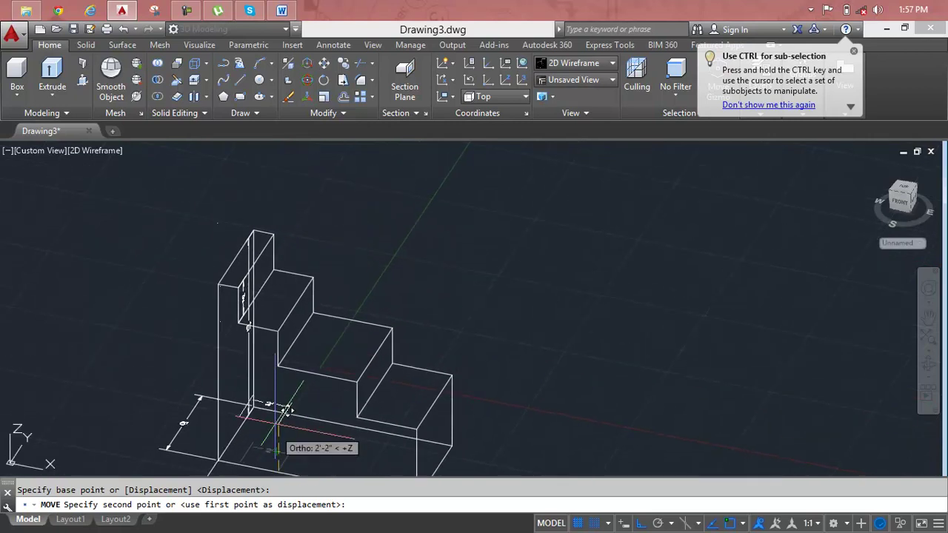
scroll(293, 342, "up", 3)
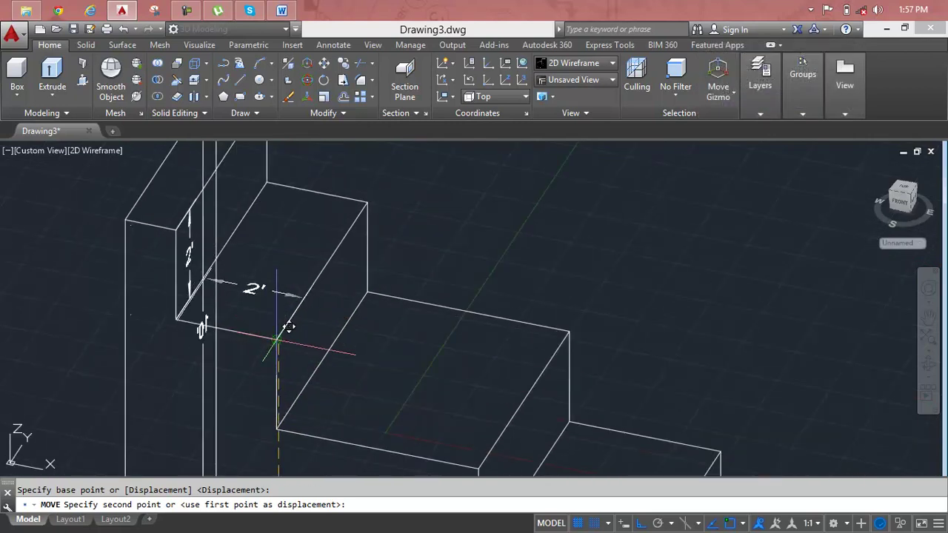
scroll(286, 324, "up", 2)
left_click(254, 335)
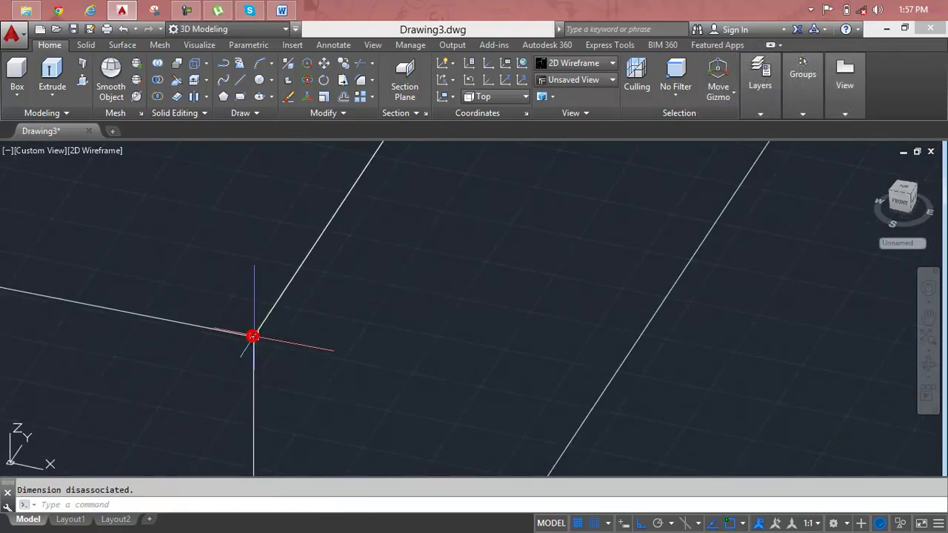
scroll(303, 377, "down", 2)
scroll(325, 385, "down", 1)
middle_click_drag(337, 393, 245, 265)
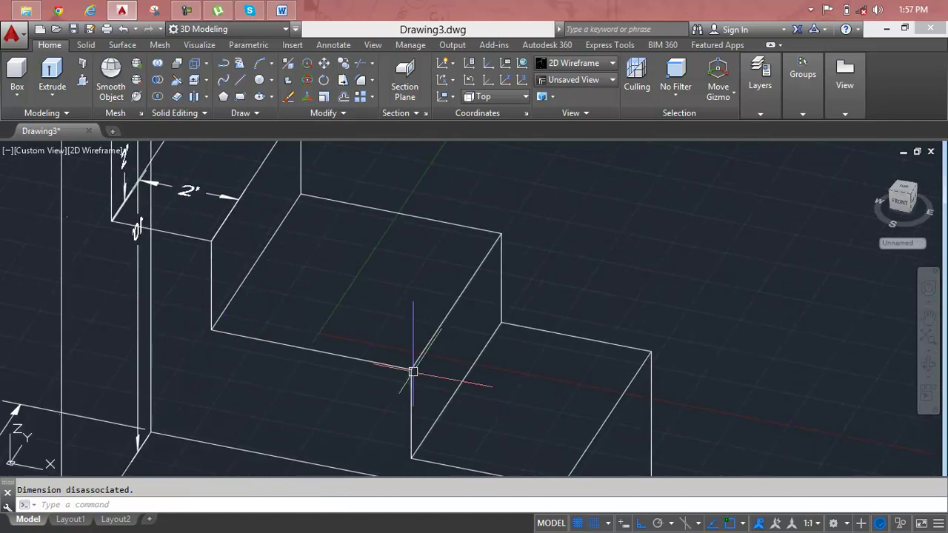
Step: Add a 4' linear dimension across the middle tread of the stepped solid
left_click(225, 46)
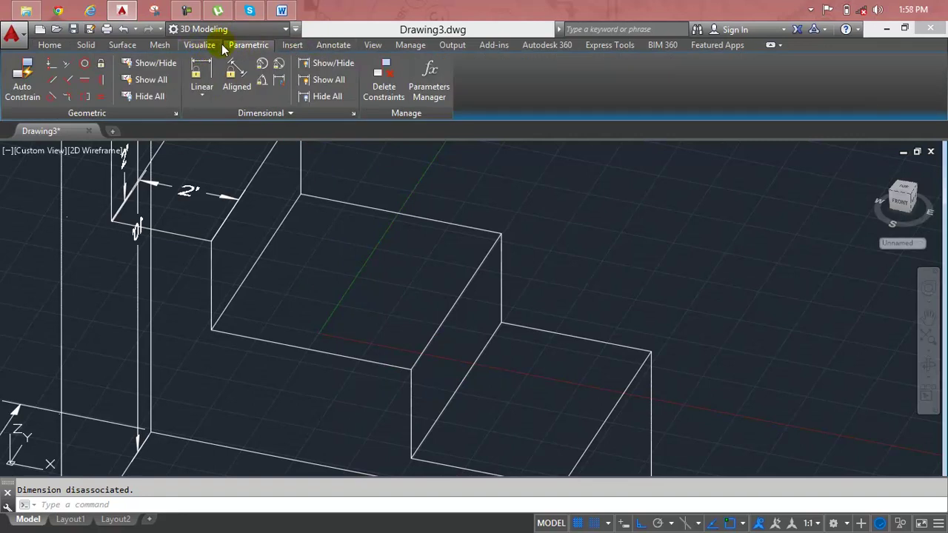
left_click(332, 46)
left_click(238, 78)
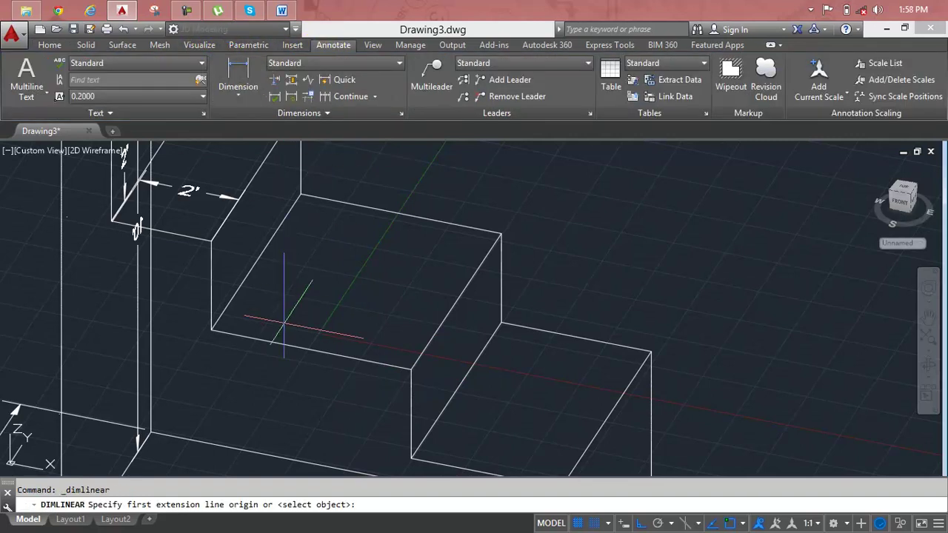
left_click(211, 330)
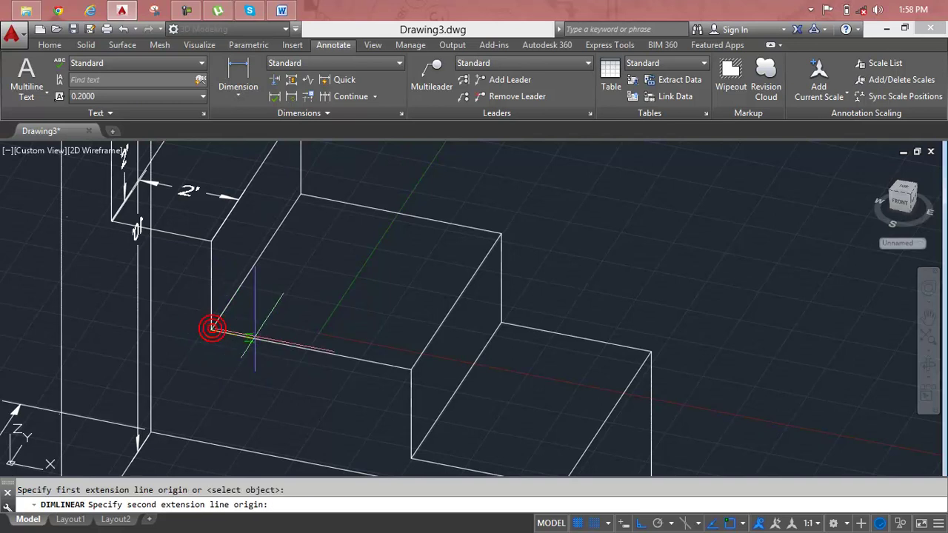
left_click(411, 368)
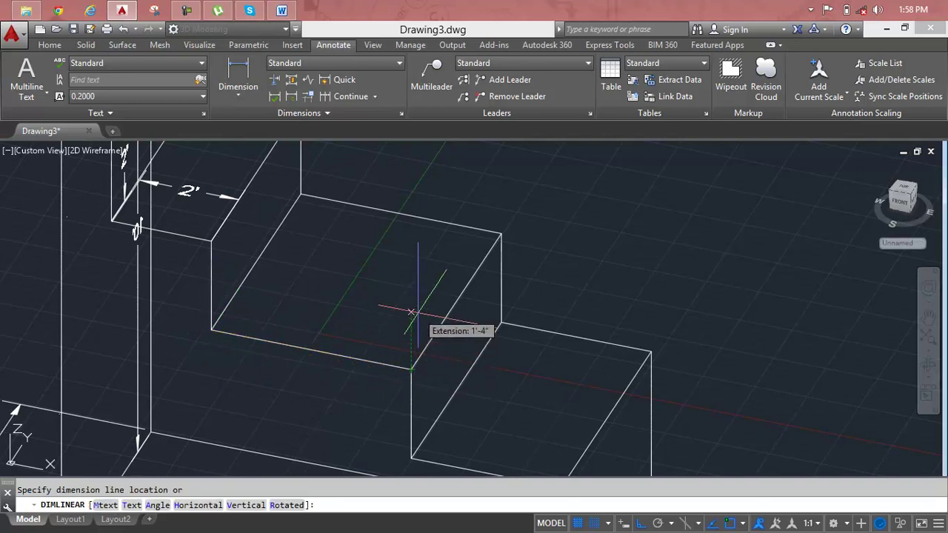
key("Escape")
Step: Move the 4' dimension onto the middle tread's front edge
scroll(423, 377, "down", 3)
mouse_move(408, 344)
middle_mouse_down()
mouse_move(418, 365)
mouse_move(418, 306)
middle_mouse_up()
scroll(406, 391, "up", 4)
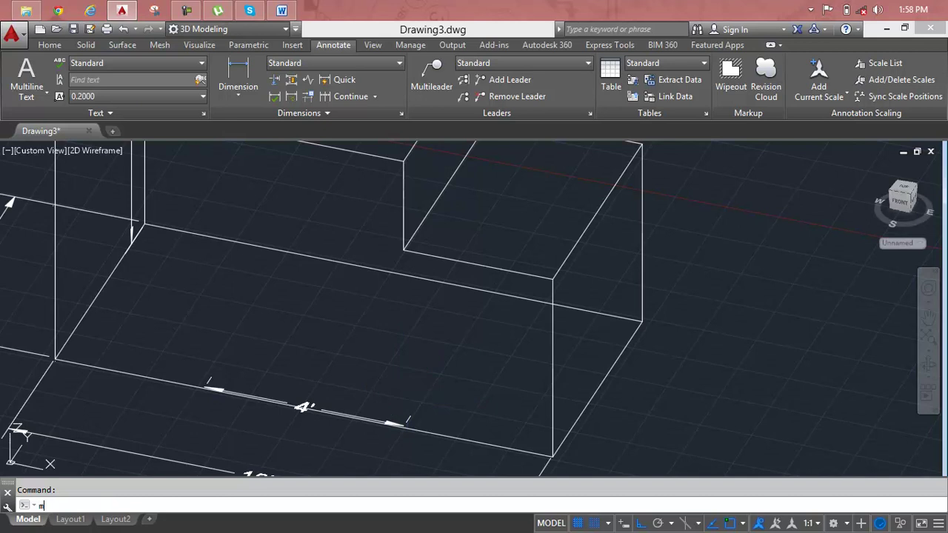
key("Return")
left_click(409, 419)
key("Return")
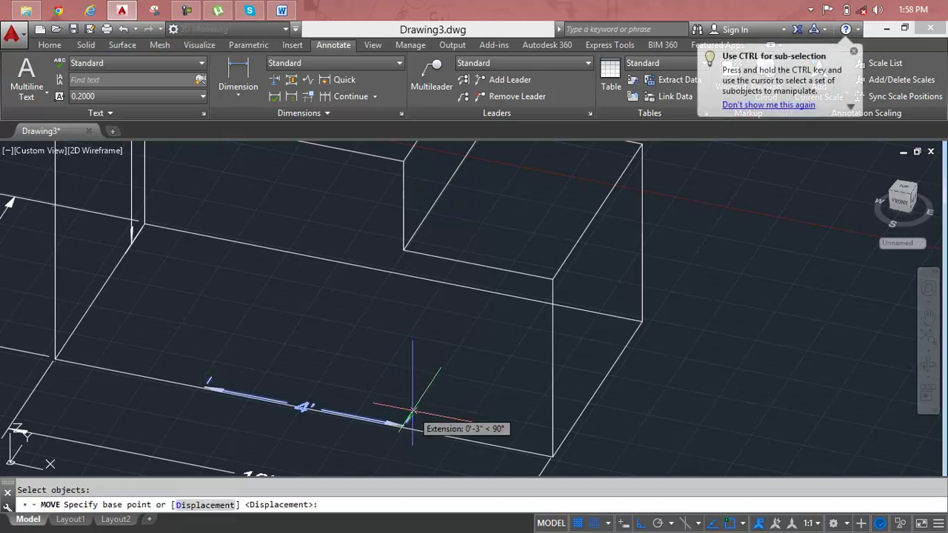
scroll(412, 409, "up", 2)
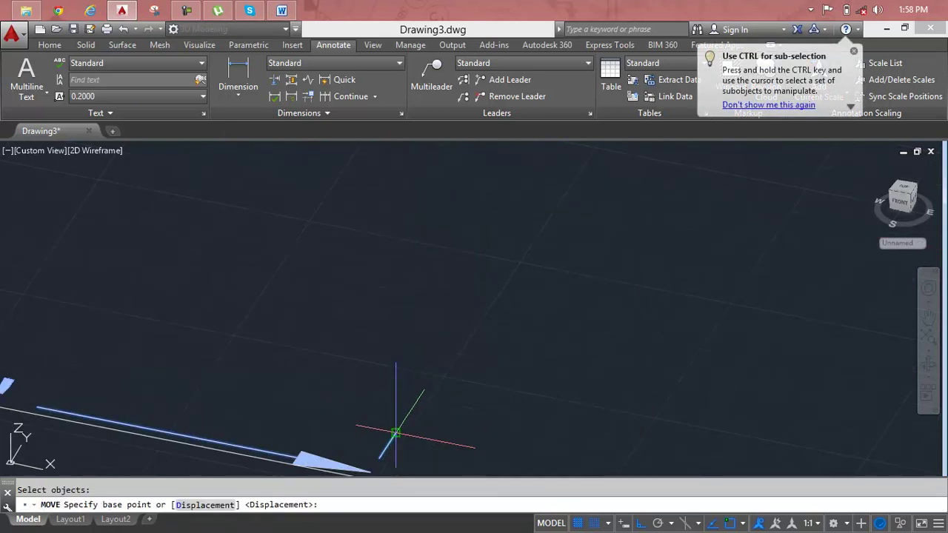
left_click(396, 432)
scroll(409, 418, "down", 3)
scroll(349, 355, "down", 1)
scroll(328, 434, "up", 2)
scroll(339, 428, "up", 1)
scroll(339, 428, "down", 2)
scroll(333, 415, "down", 1)
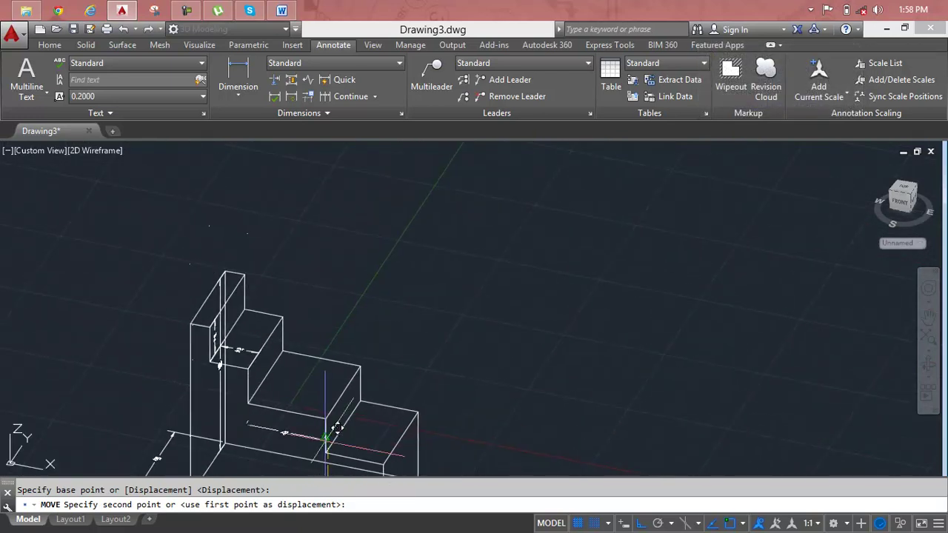
scroll(337, 406, "up", 3)
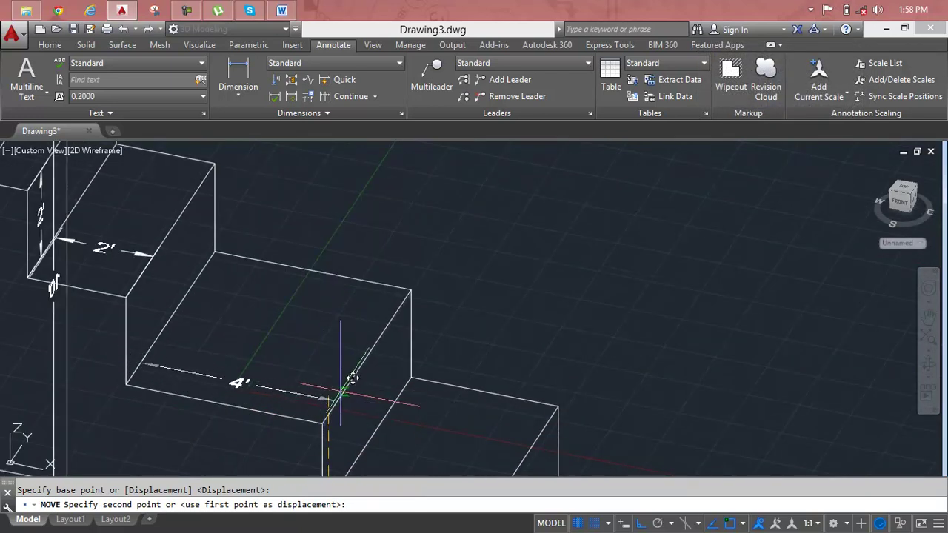
left_click(340, 391)
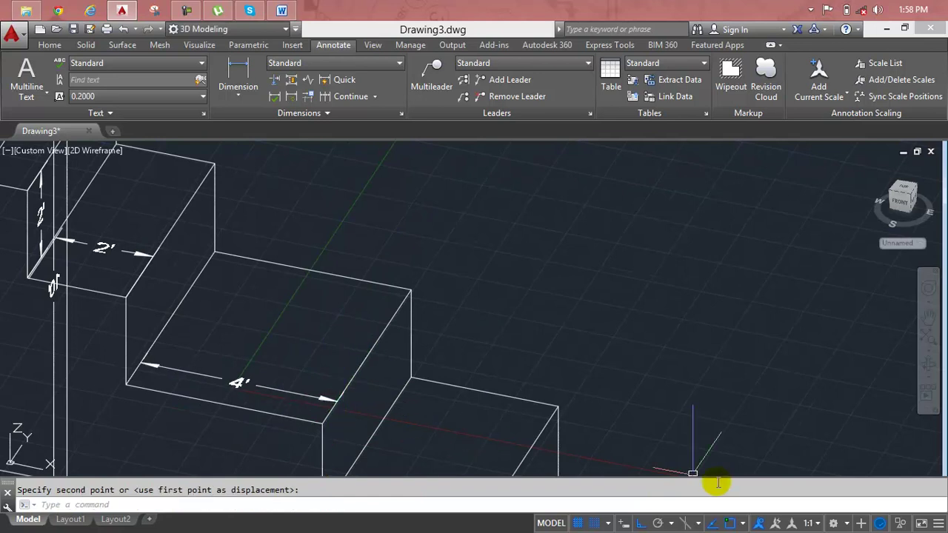
Step: Recentre the view on the whole staircase
scroll(618, 465, "down", 3)
mouse_move(541, 439)
middle_mouse_down()
mouse_move(500, 431)
mouse_move(346, 344)
middle_mouse_up()
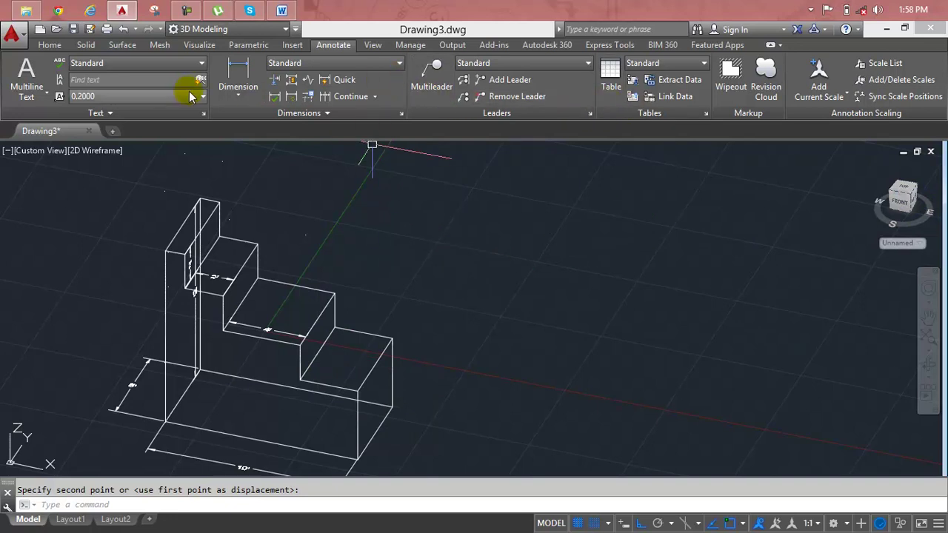
left_click(52, 45)
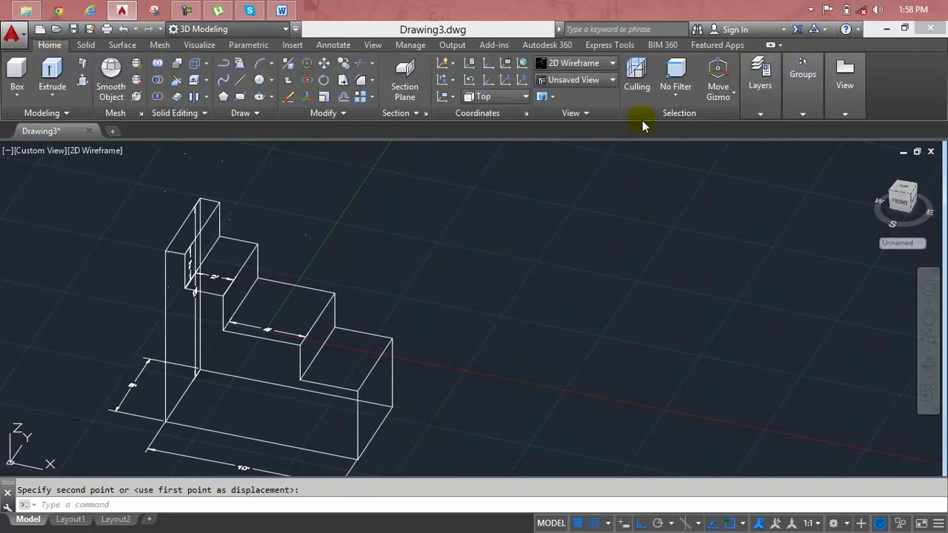
Step: Align the coordinate system to the Right preset
left_click(494, 97)
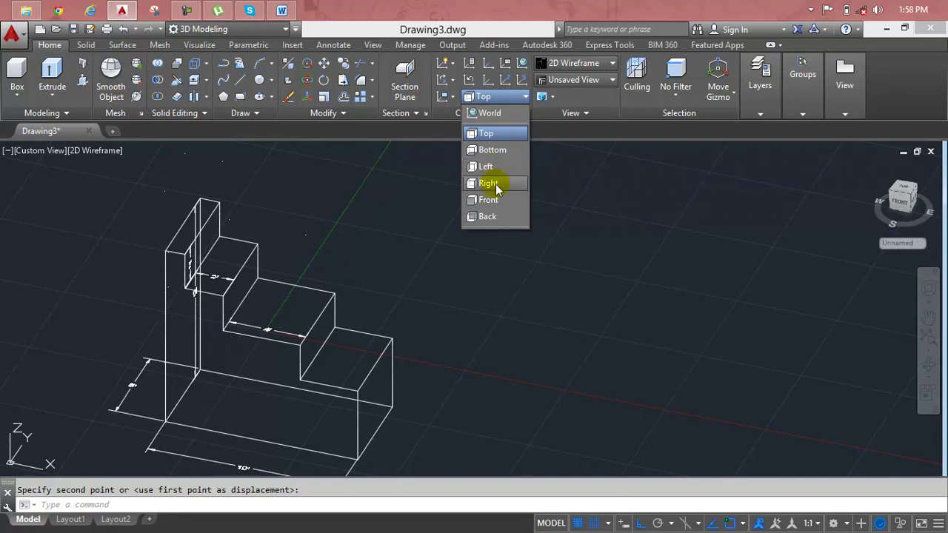
left_click(496, 184)
scroll(234, 317, "up", 5)
scroll(234, 317, "up", 3)
scroll(296, 324, "down", 5)
scroll(274, 270, "up", 1)
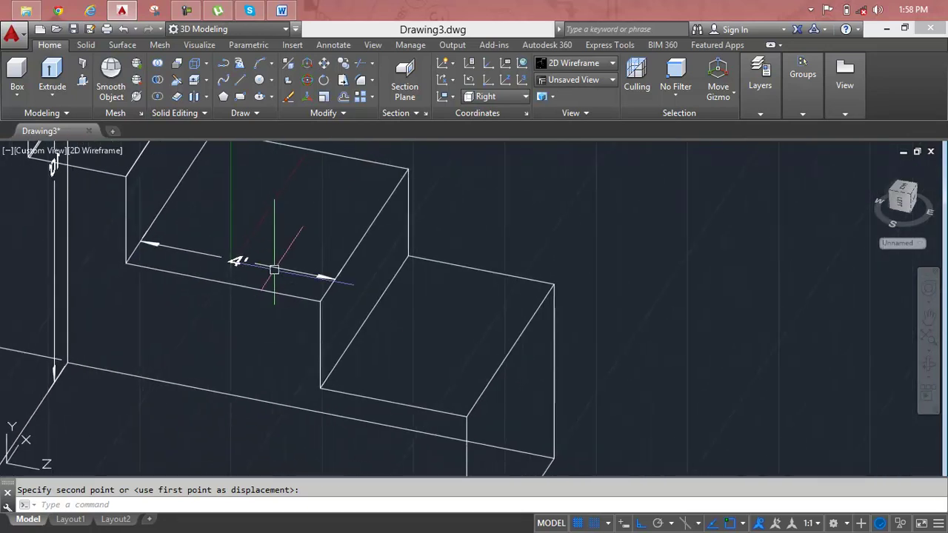
scroll(323, 320, "up", 3)
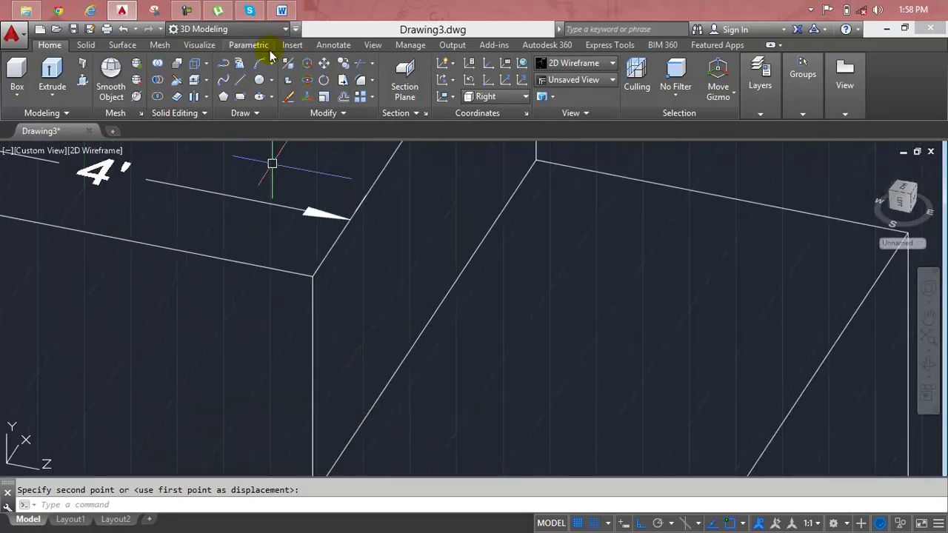
Step: Draw a 2' riser dimension, then delete it as misplaced
left_click(332, 45)
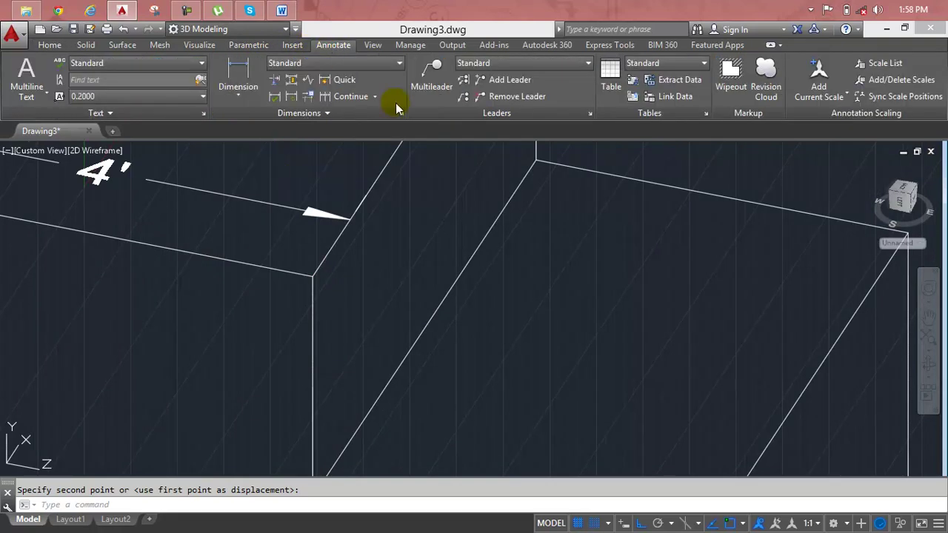
left_click(238, 74)
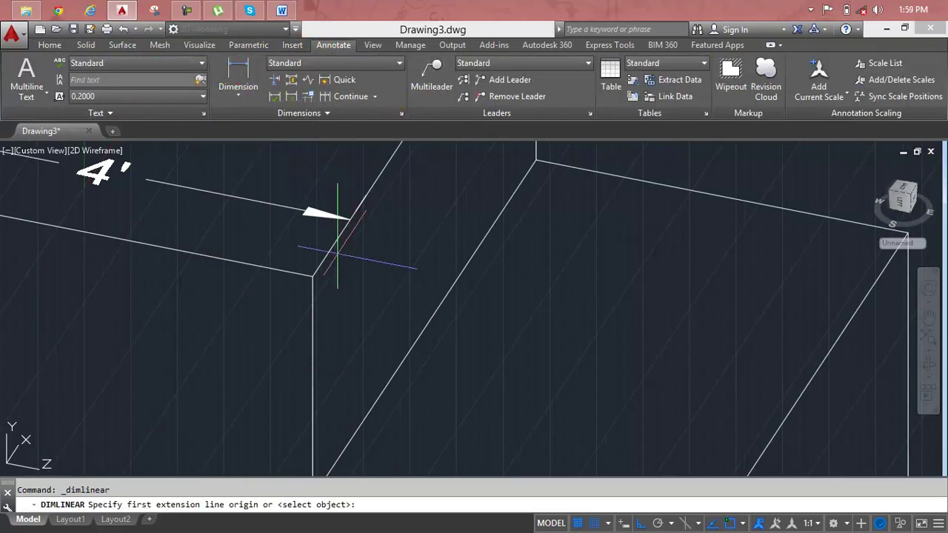
left_click(314, 275)
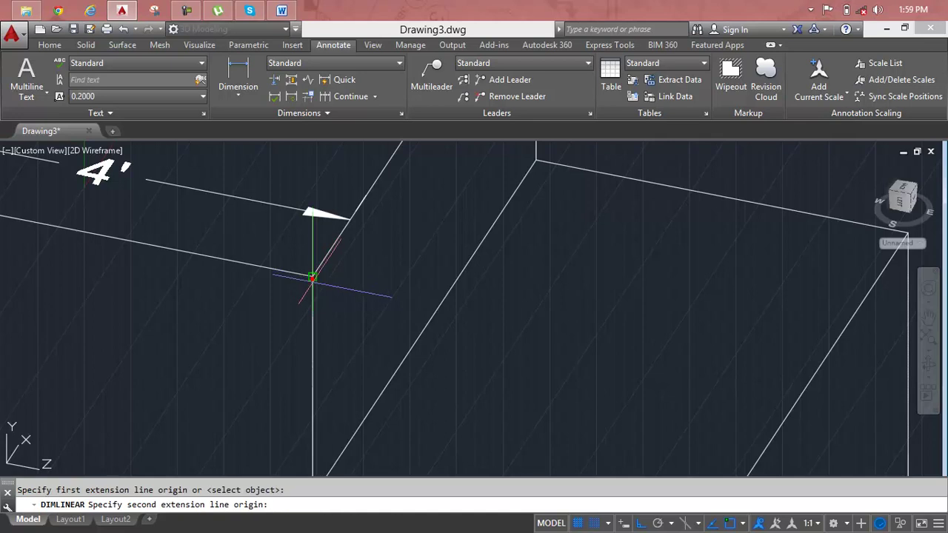
scroll(317, 301, "down", 3)
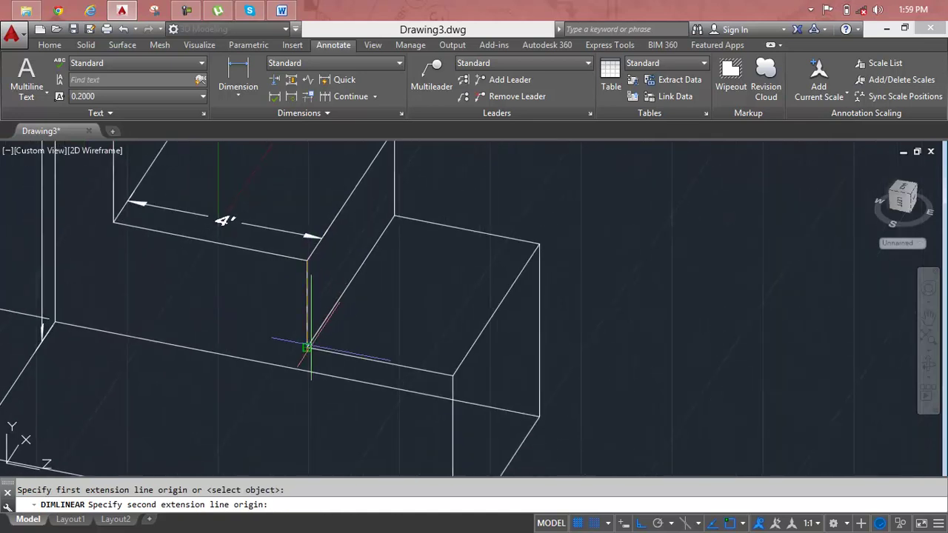
left_click(310, 347)
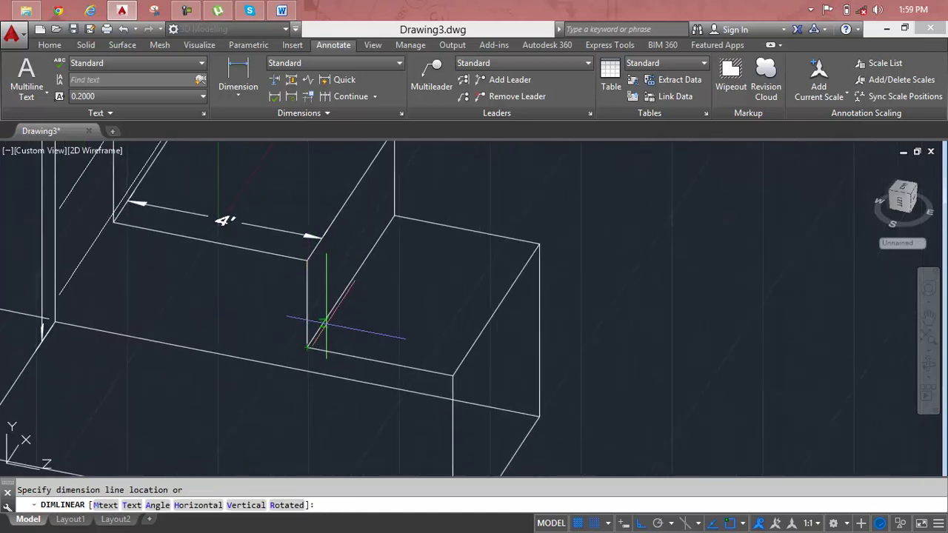
left_click(283, 343)
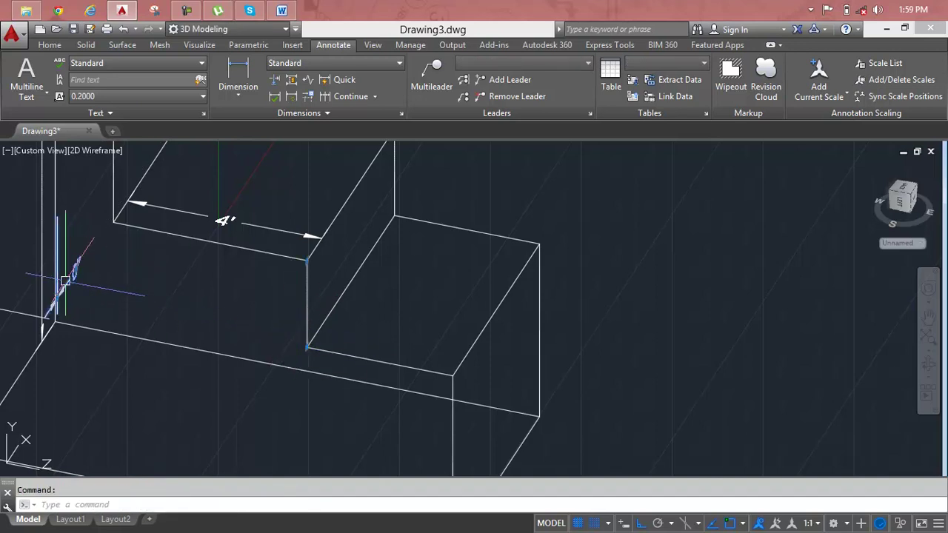
key("Delete")
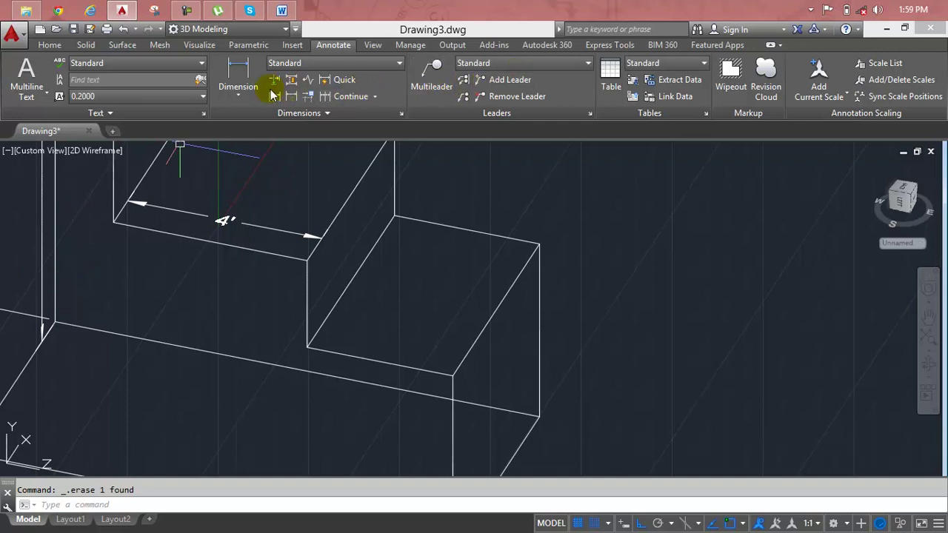
Step: Realign the coordinate system to the Left preset
left_click(51, 45)
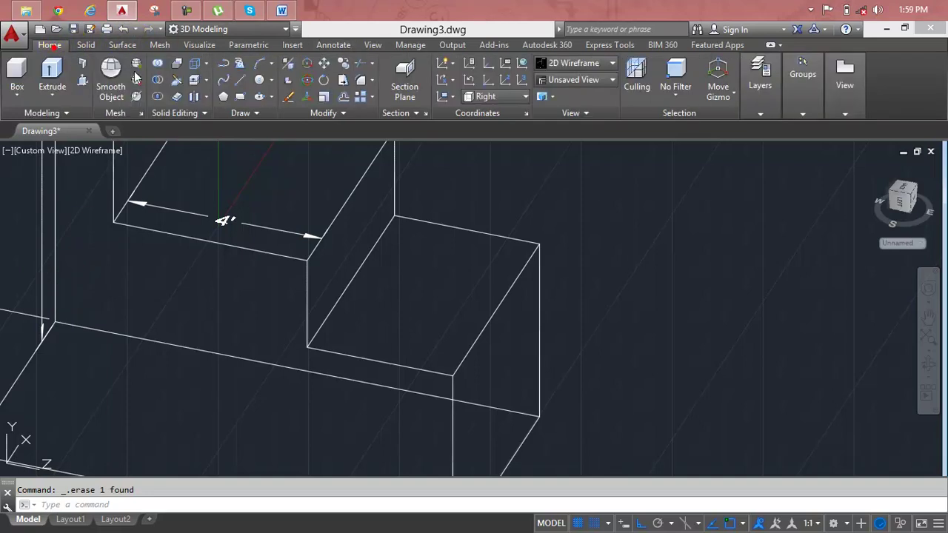
left_click(496, 97)
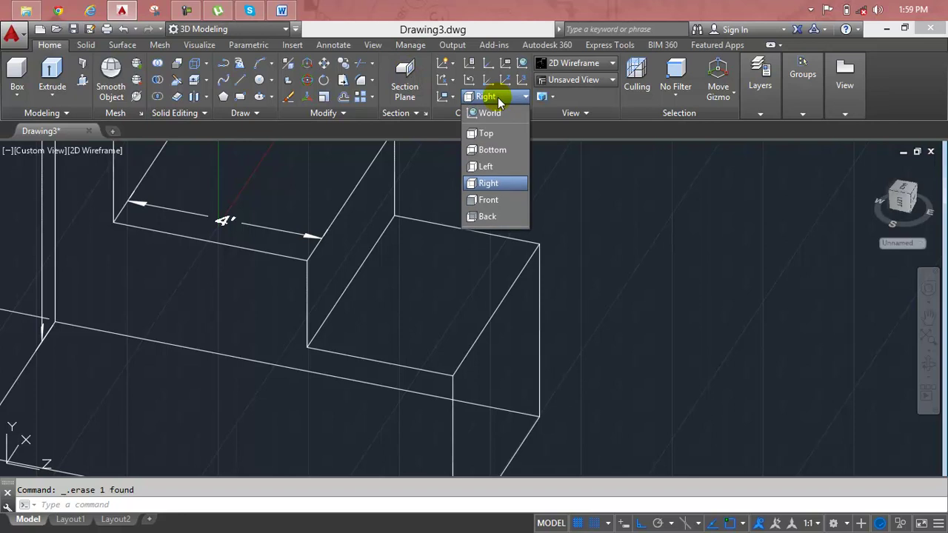
left_click(497, 166)
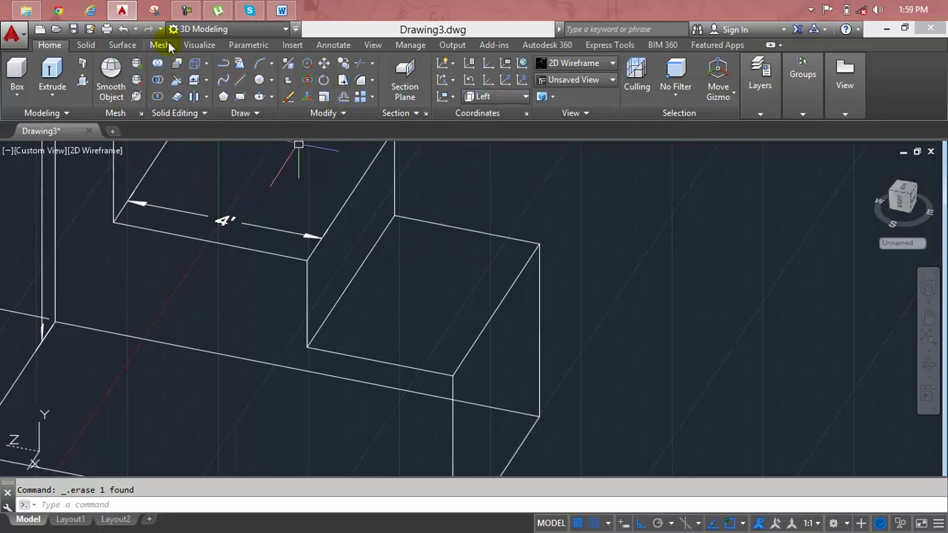
left_click(317, 46)
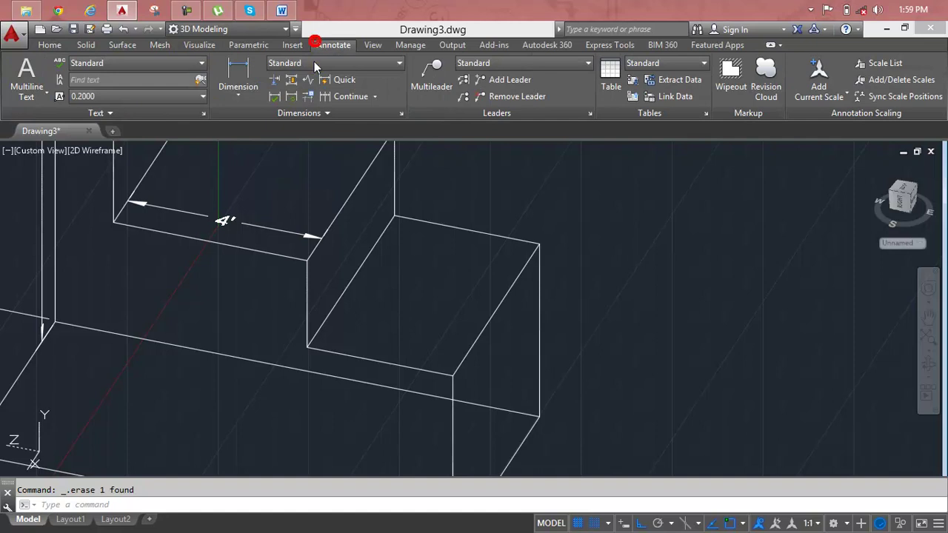
left_click(257, 107)
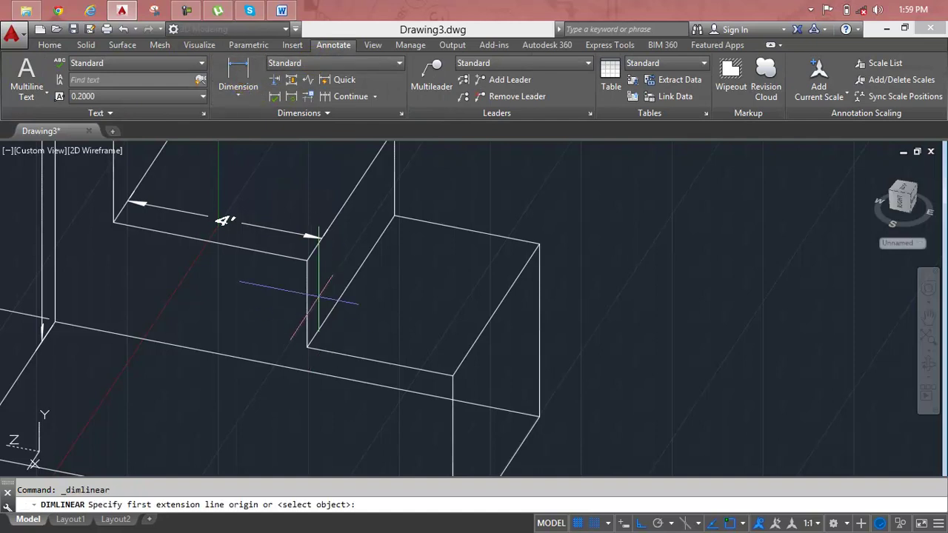
left_click(309, 259)
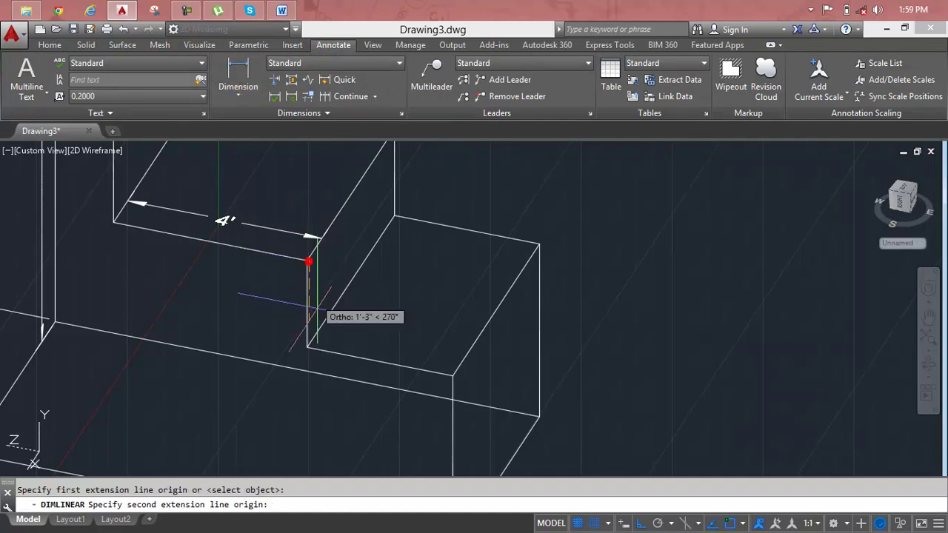
left_click(309, 348)
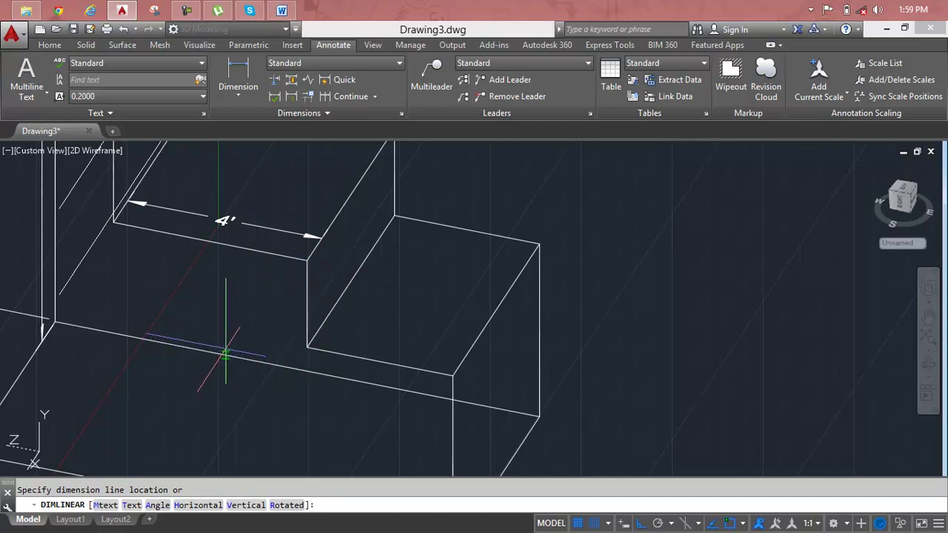
scroll(308, 314, "down", 2)
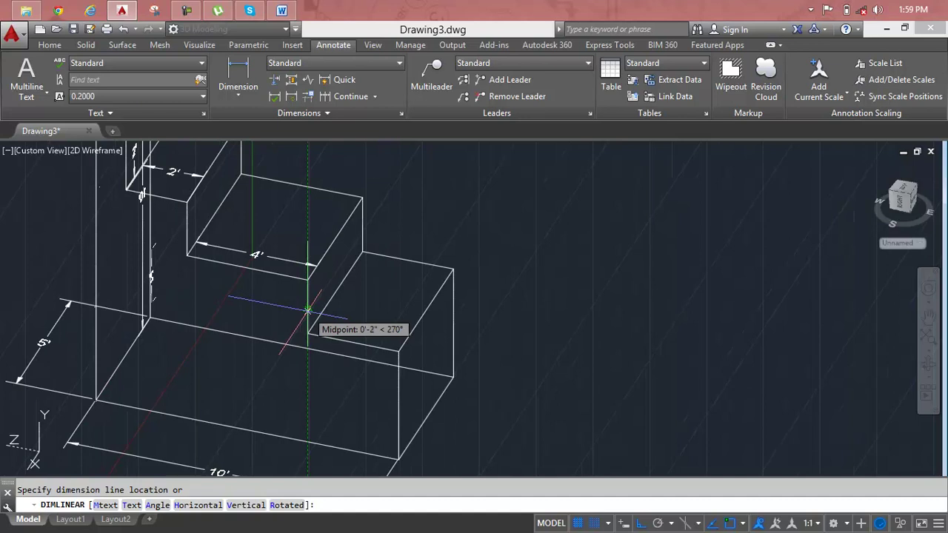
left_click(311, 308)
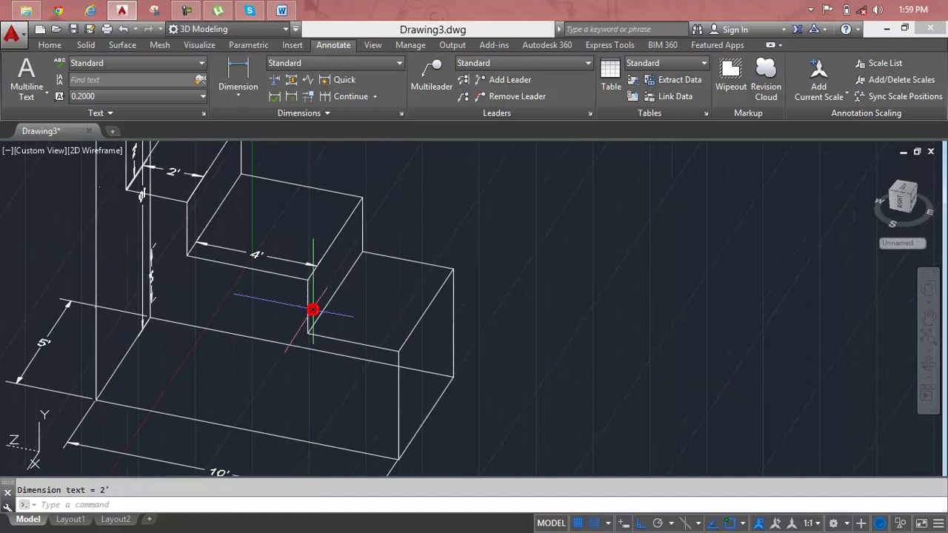
scroll(186, 321, "up", 2)
scroll(121, 296, "up", 1)
middle_click_drag(120, 297, 221, 422)
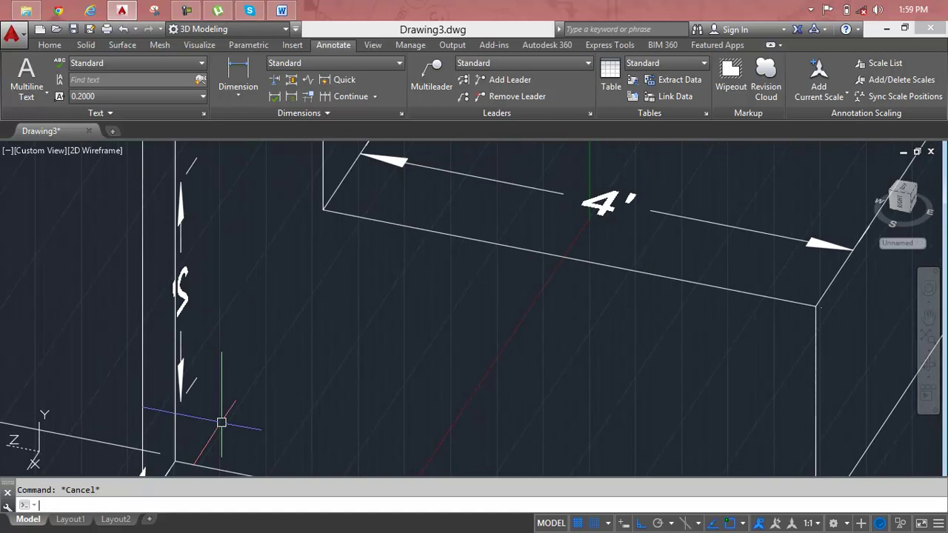
type("m")
key("Return")
left_click(189, 384)
key("Return")
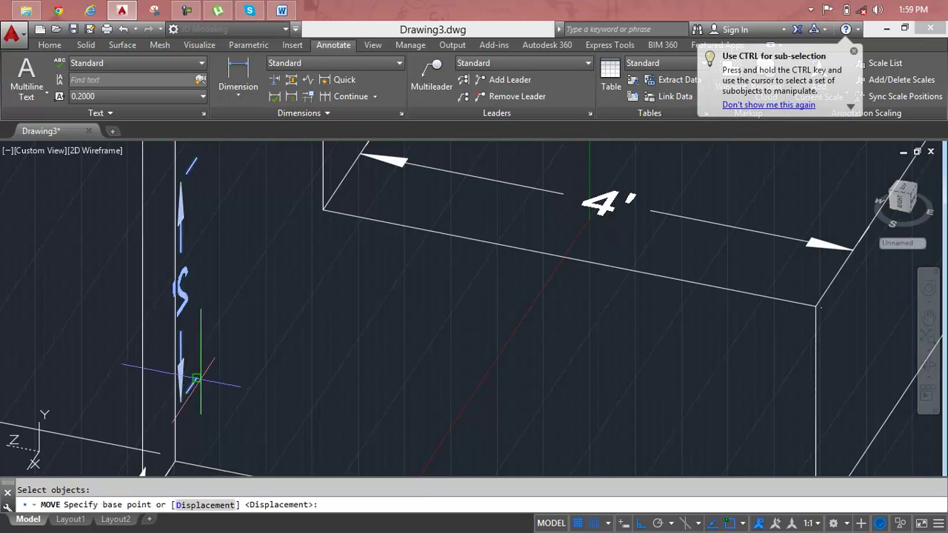
left_click(194, 382)
scroll(451, 370, "down", 2)
scroll(451, 370, "down", 3)
scroll(453, 387, "up", 1)
scroll(488, 395, "up", 5)
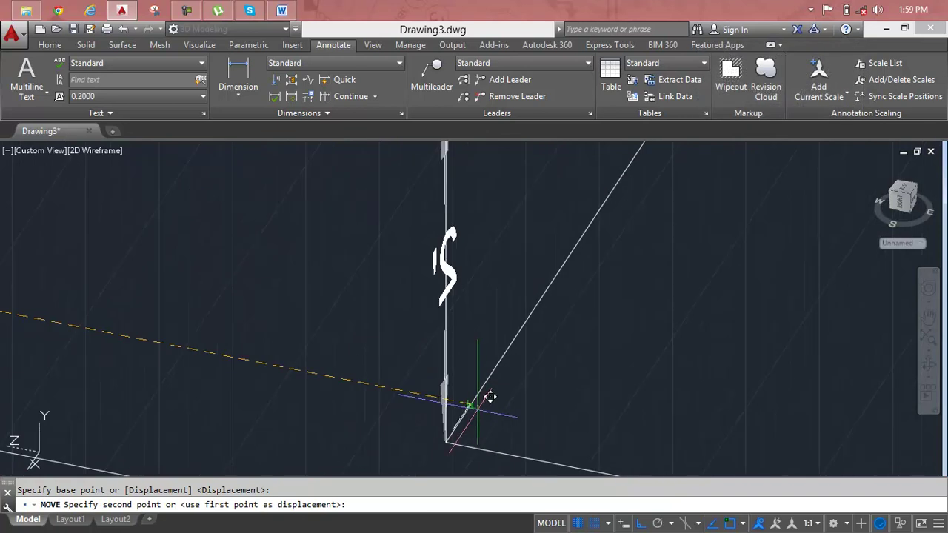
left_click(491, 386)
scroll(488, 393, "down", 2)
middle_click_drag(489, 393, 474, 393)
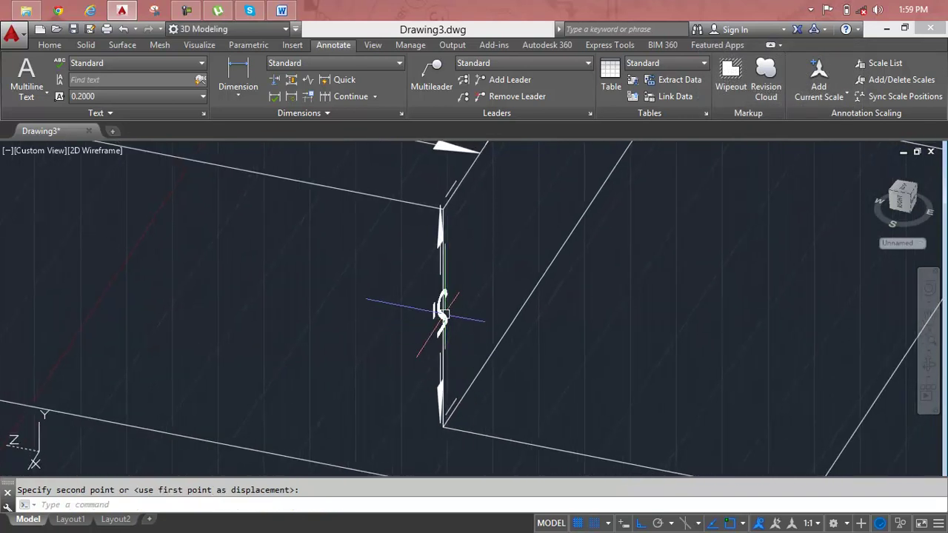
left_click(442, 313)
left_click(441, 314)
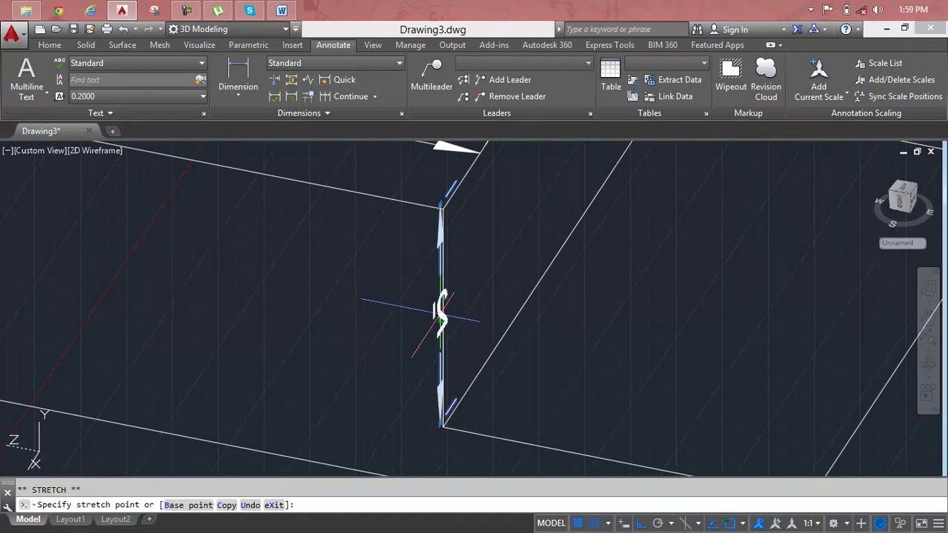
left_click(523, 257)
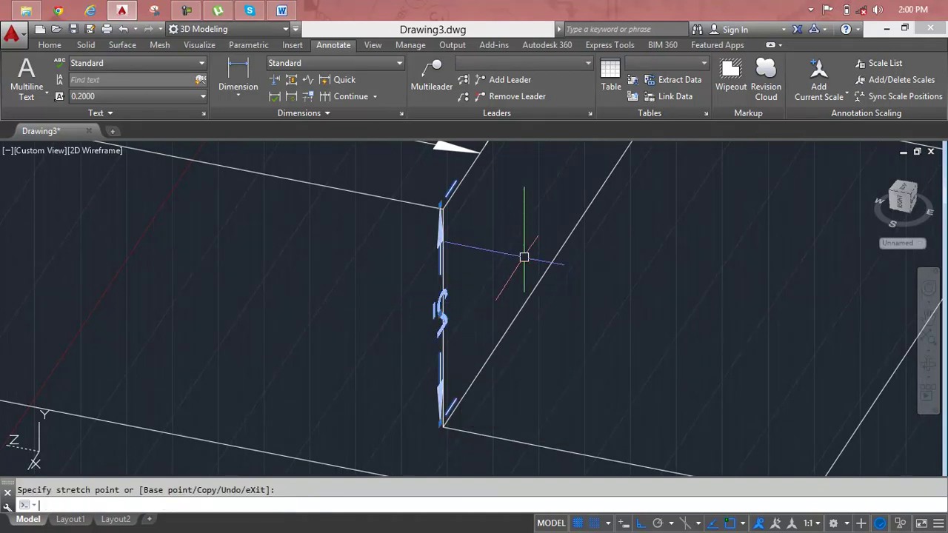
type("ro")
key("Return")
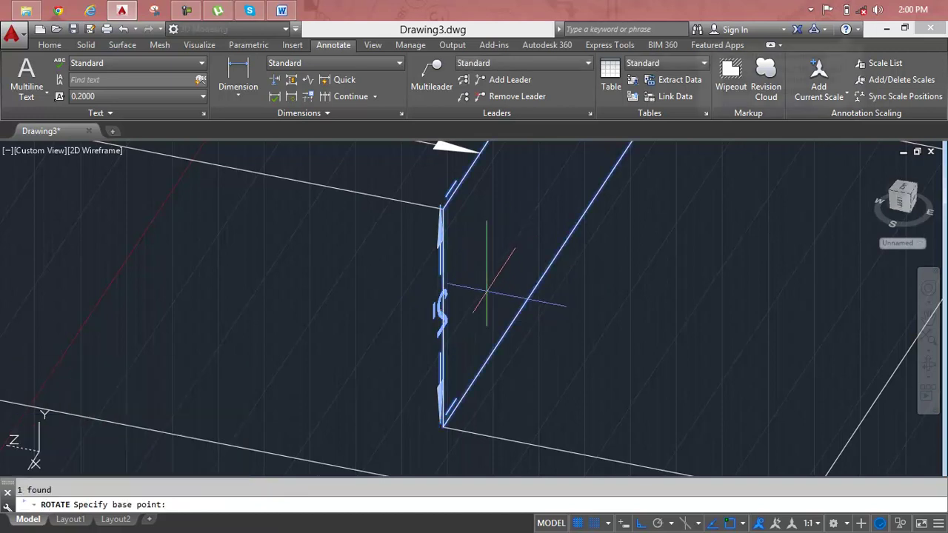
left_click(440, 314)
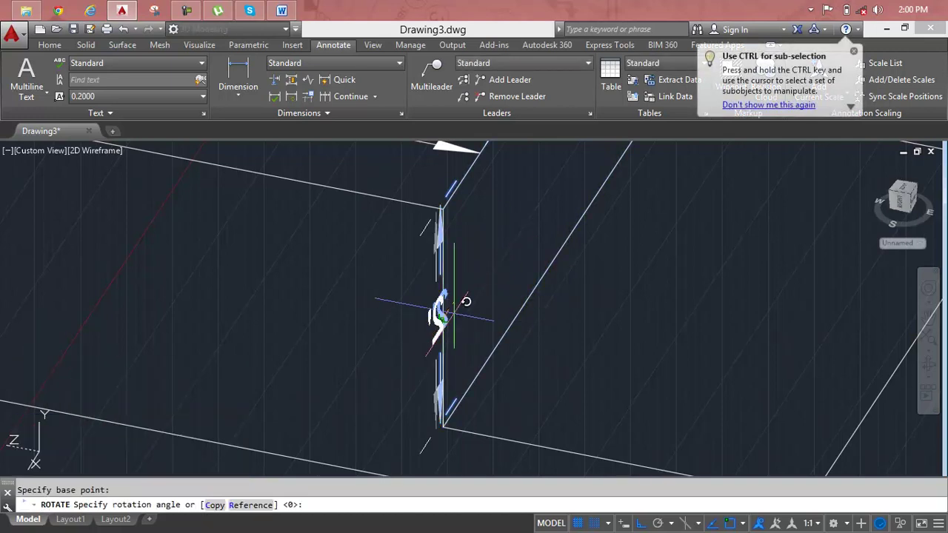
left_click(514, 265)
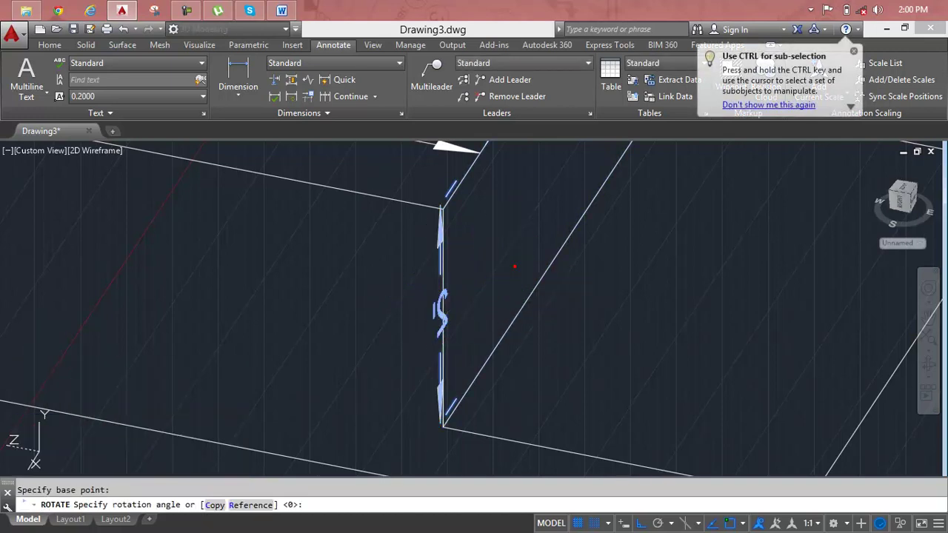
left_click(441, 331)
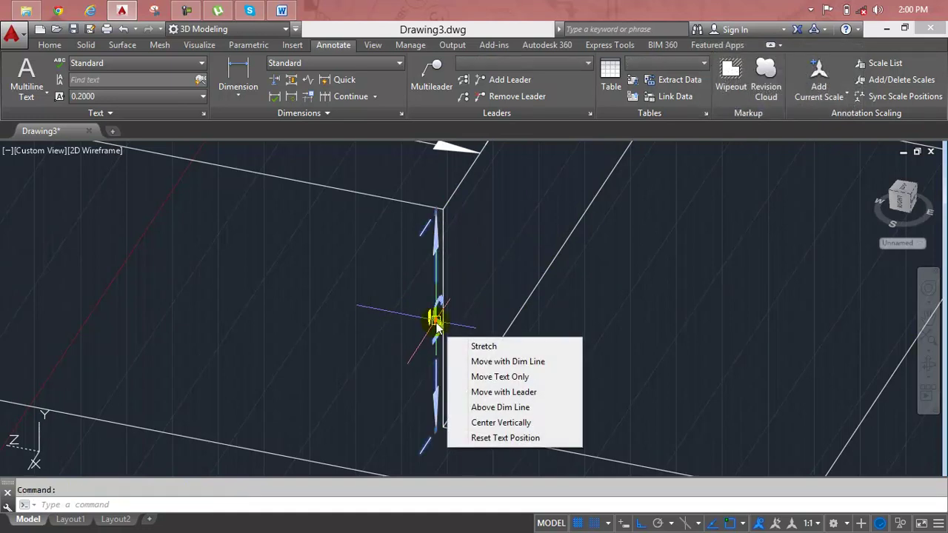
key("Delete")
scroll(450, 314, "down", 2)
middle_click_drag(451, 311, 348, 327)
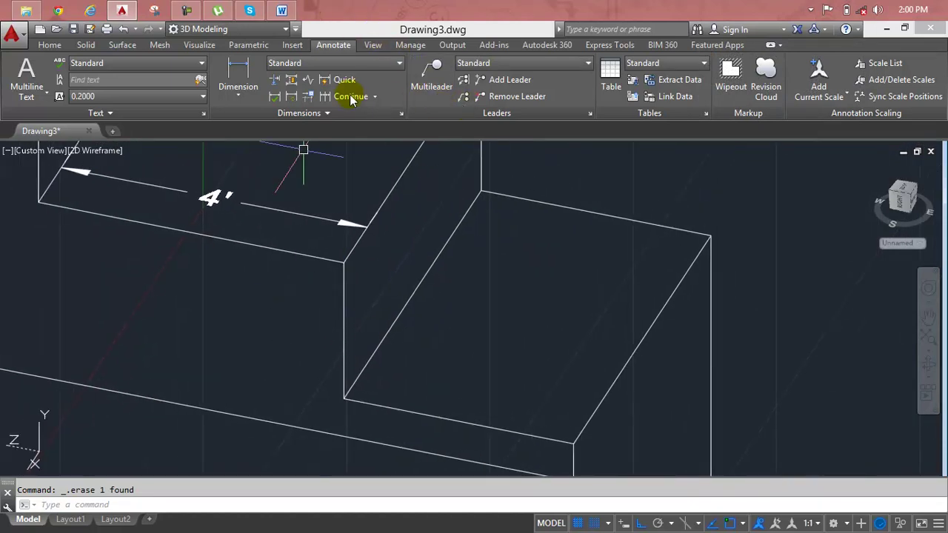
Step: Set the coordinate system to the Right preset
left_click(52, 45)
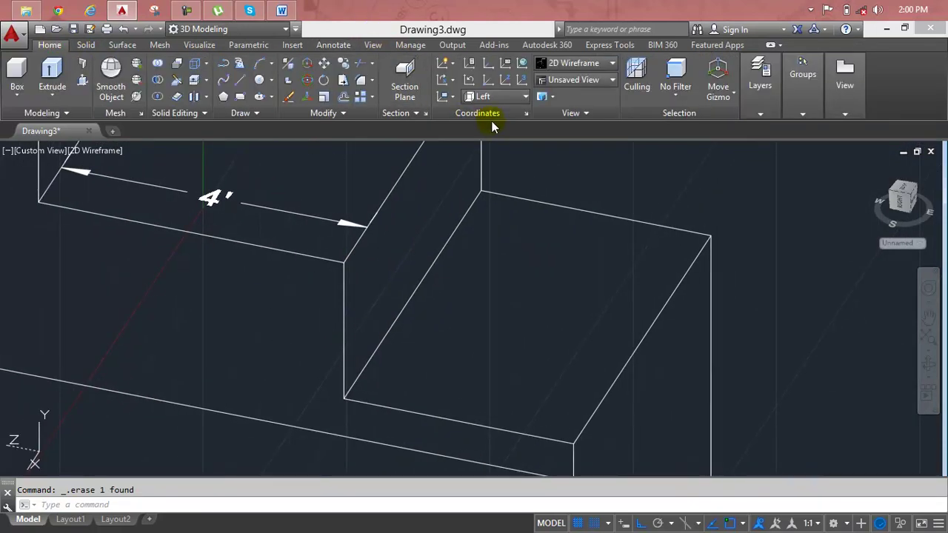
left_click(512, 96)
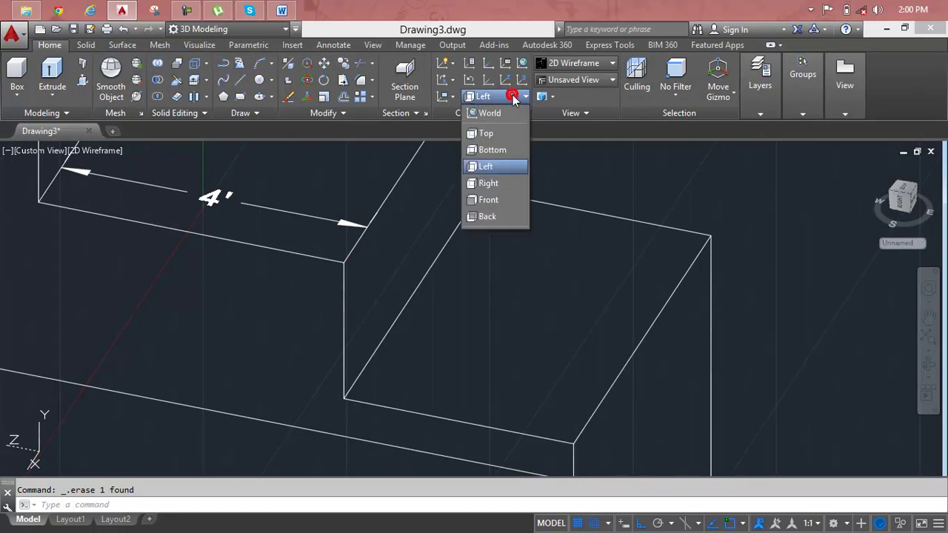
left_click(507, 184)
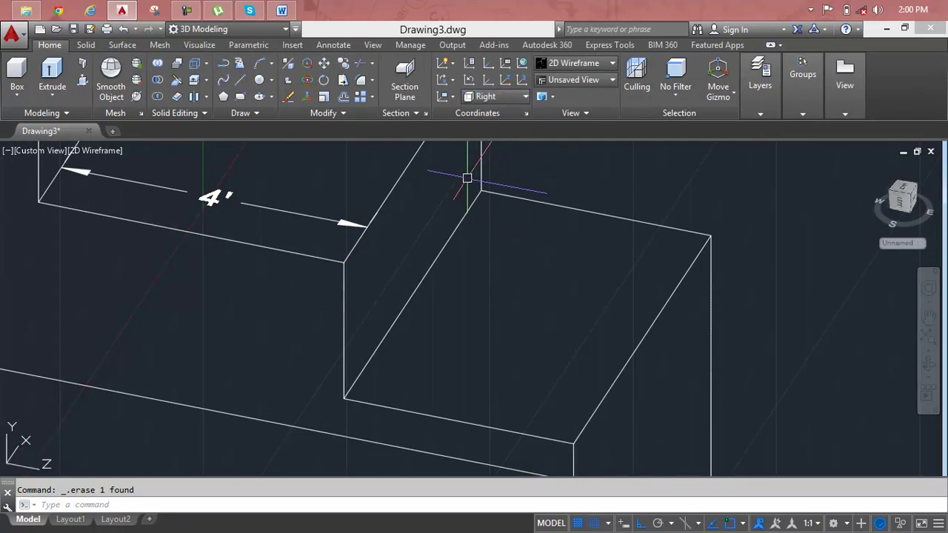
scroll(388, 264, "up", 2)
Step: Add a 2' linear dimension for the riser below the 4' tread
left_click(200, 44)
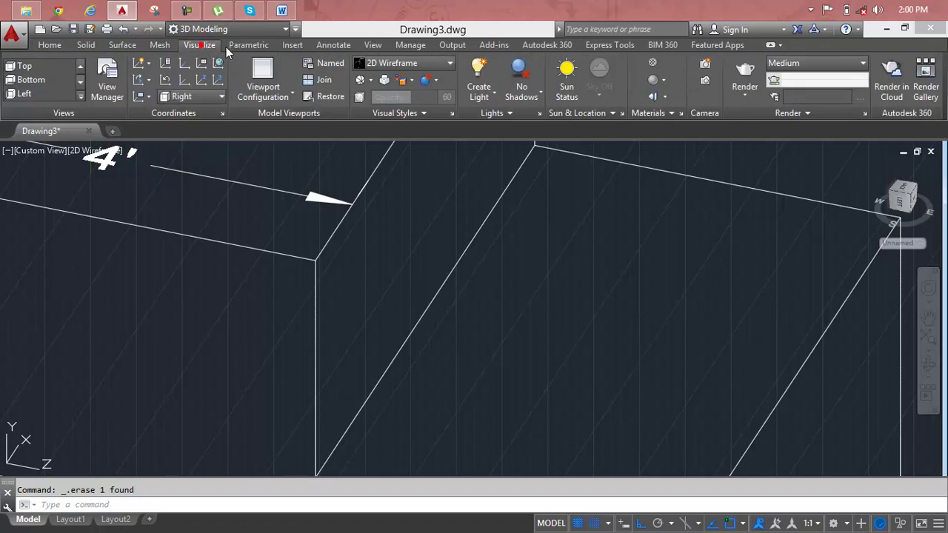
left_click(333, 45)
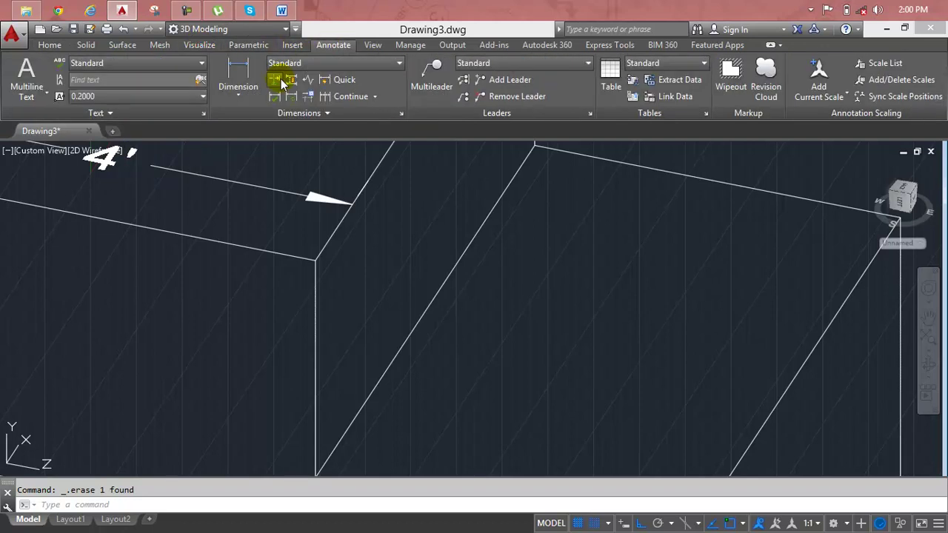
left_click(238, 83)
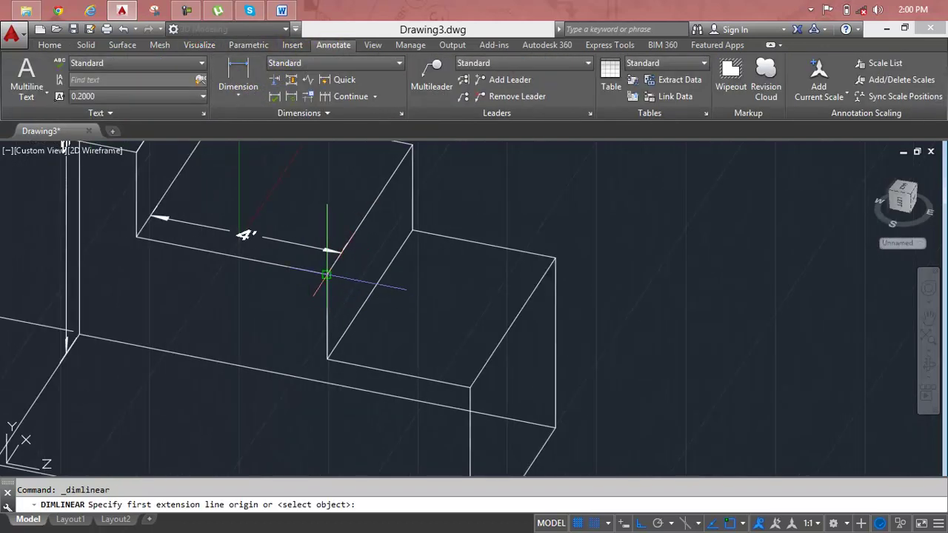
left_click(327, 360)
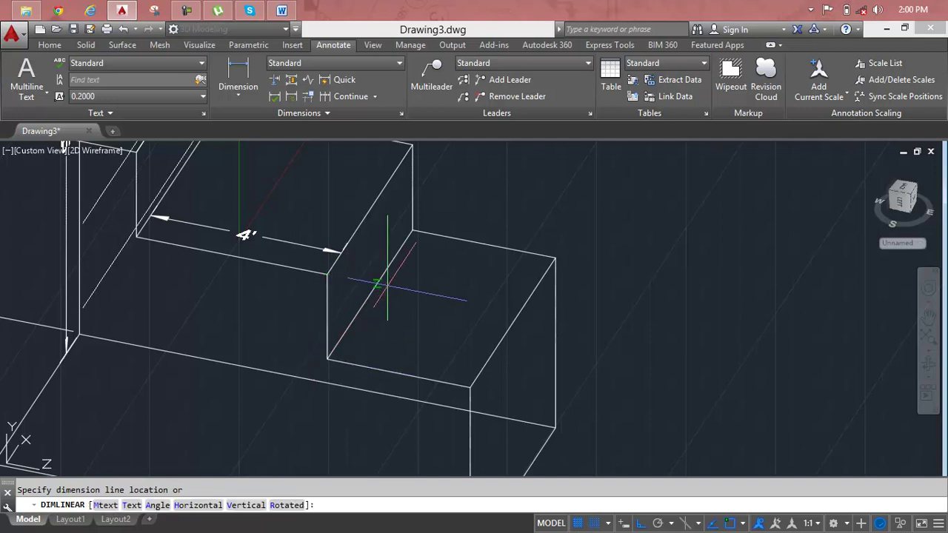
left_click(351, 309)
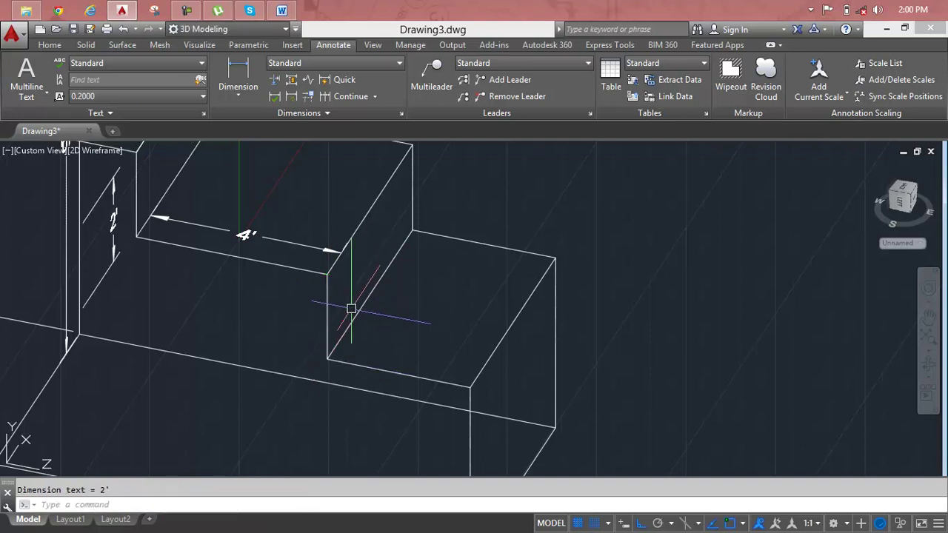
key("Escape")
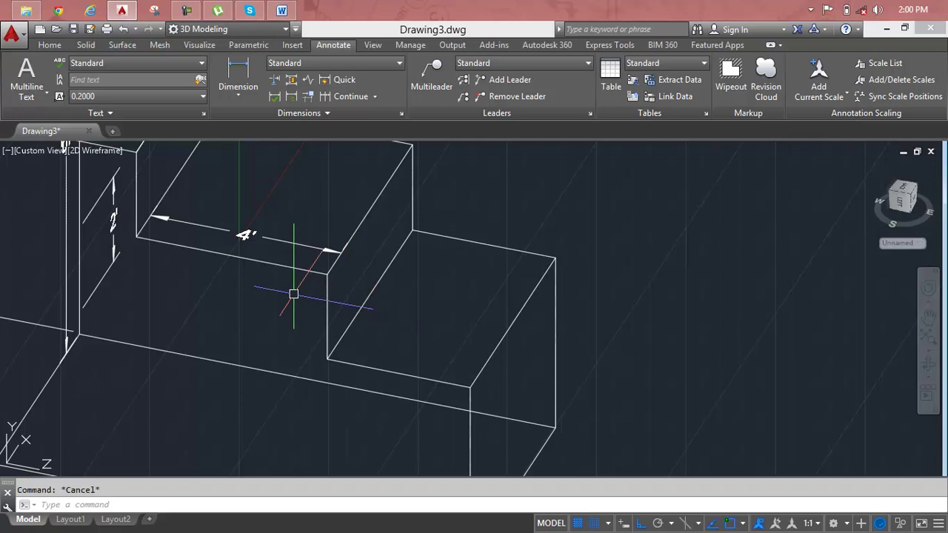
Step: Move the 2' riser dimension onto the vertical face beside the 4' tread dimension
type("m")
key("Return")
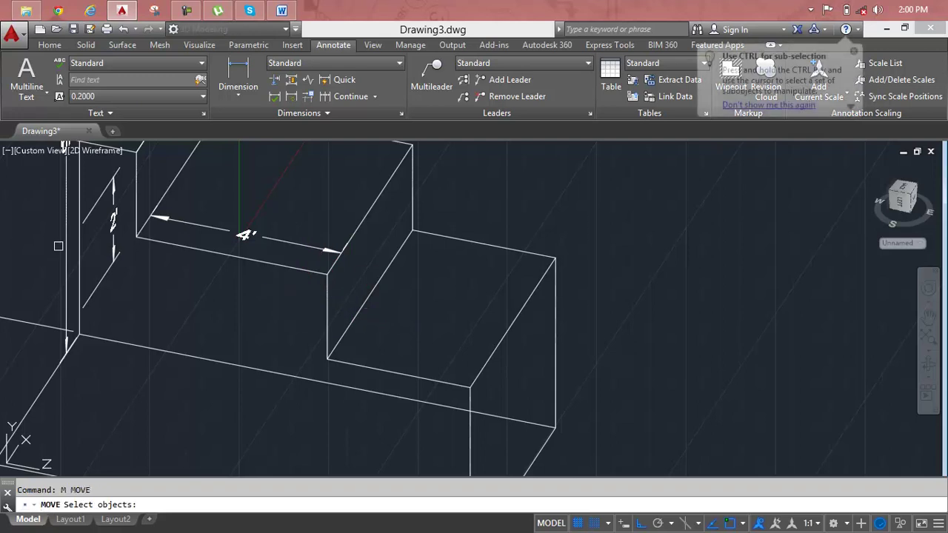
left_click(108, 271)
key("Return")
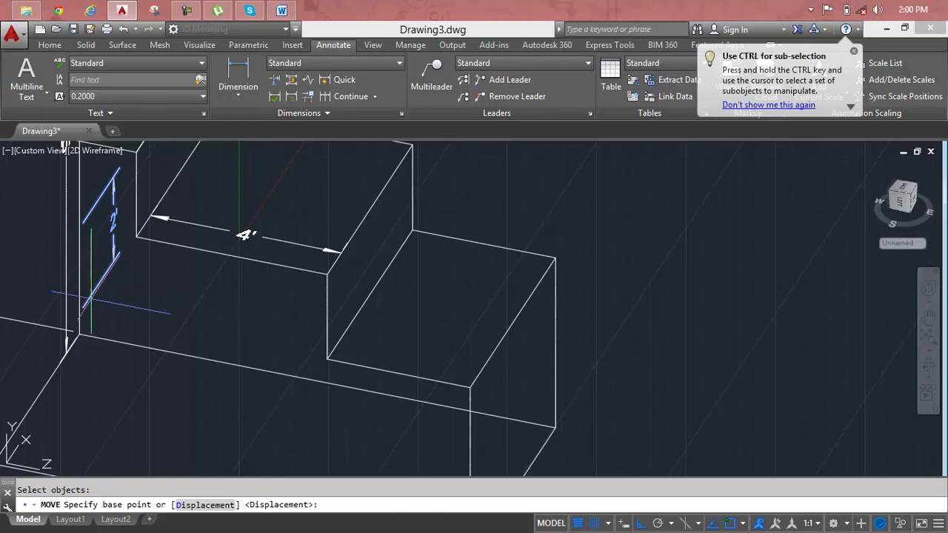
left_click(83, 307)
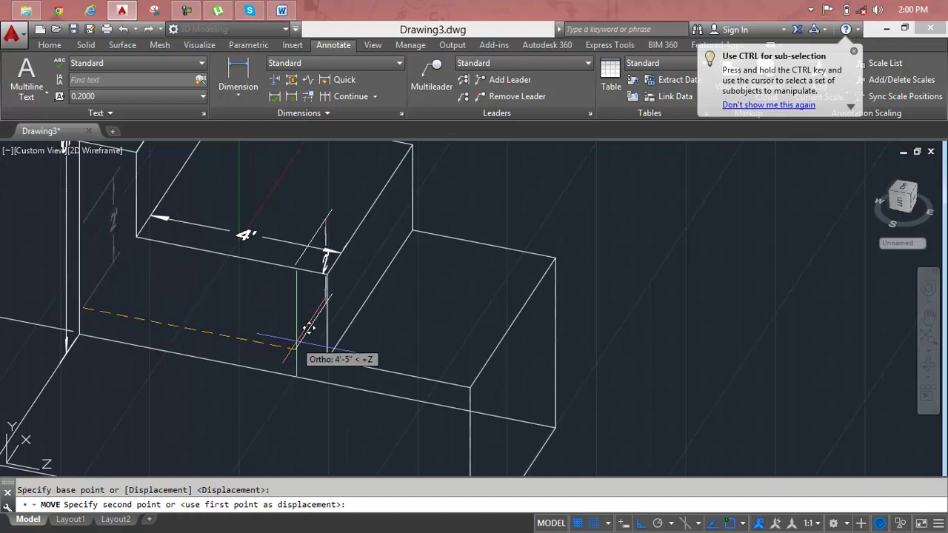
left_click(340, 344)
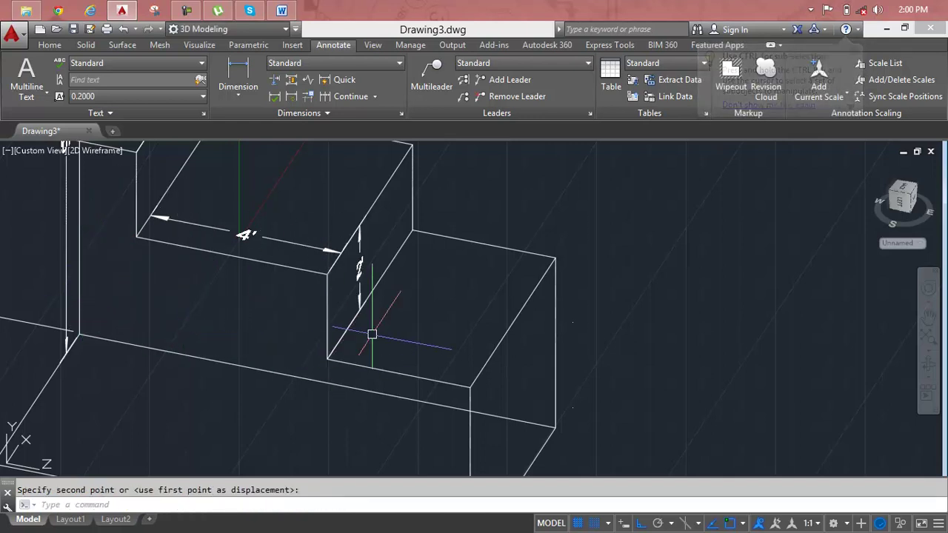
scroll(370, 334, "down", 2)
middle_click_drag(356, 324, 265, 269)
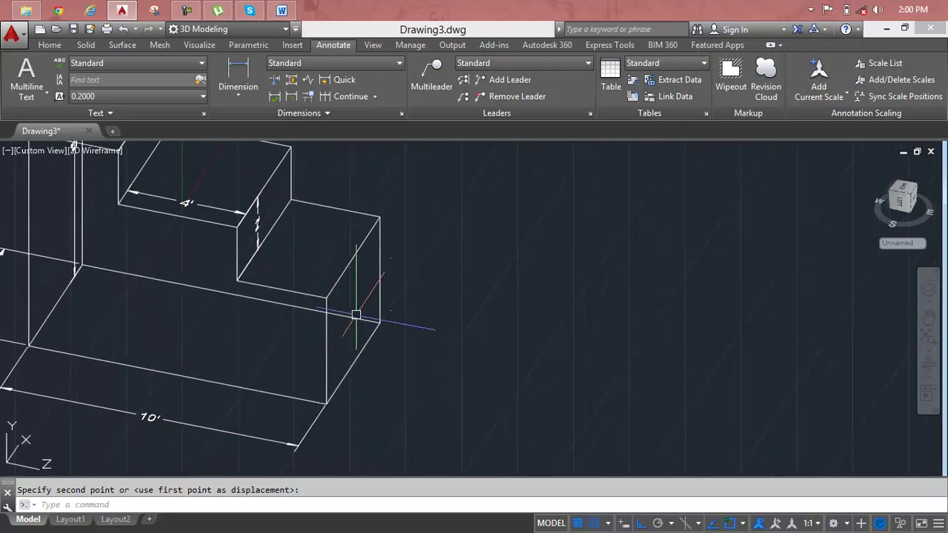
Step: Dimension the lowest step's front riser height as 4'
left_click(240, 77)
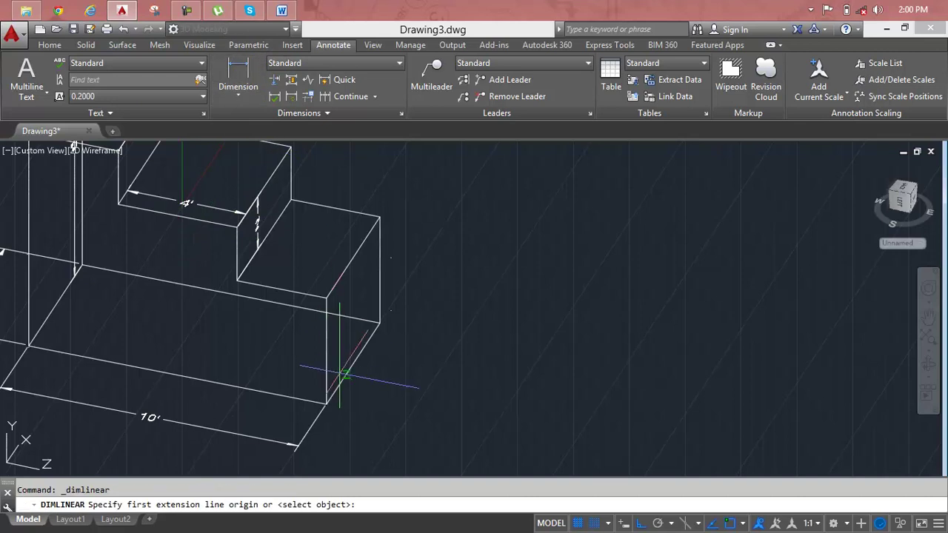
left_click(326, 297)
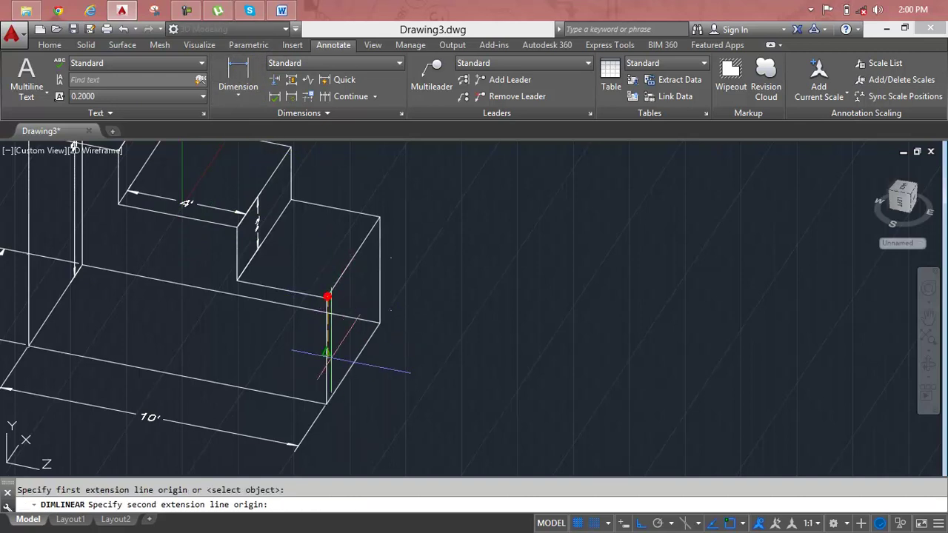
left_click(325, 402)
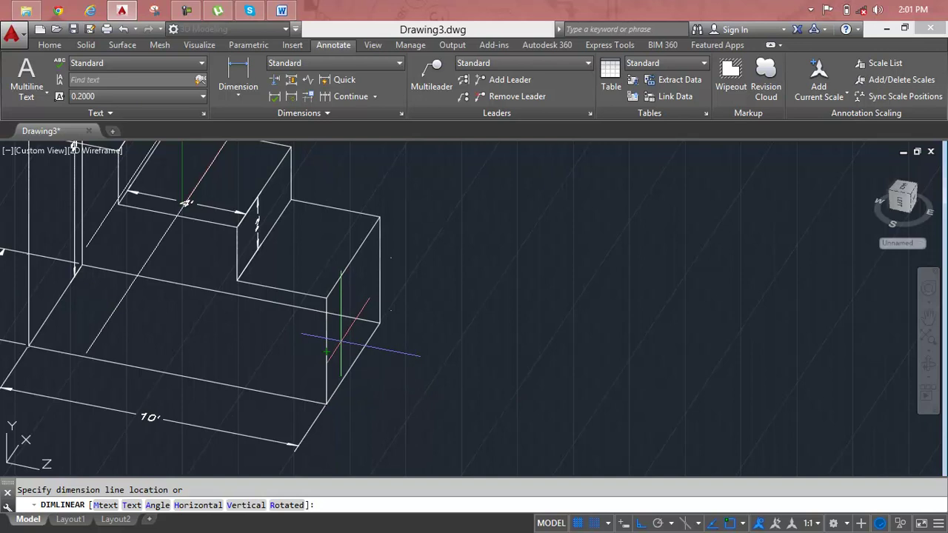
left_click(335, 348)
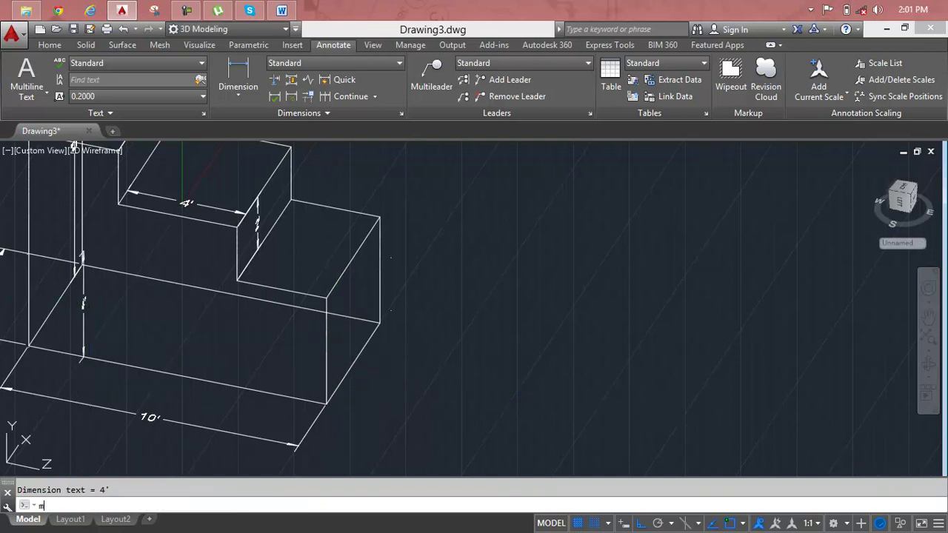
Step: Move the 4' height dimension onto the lowest step's front riser edge
key("Return")
left_click(86, 348)
key("Return")
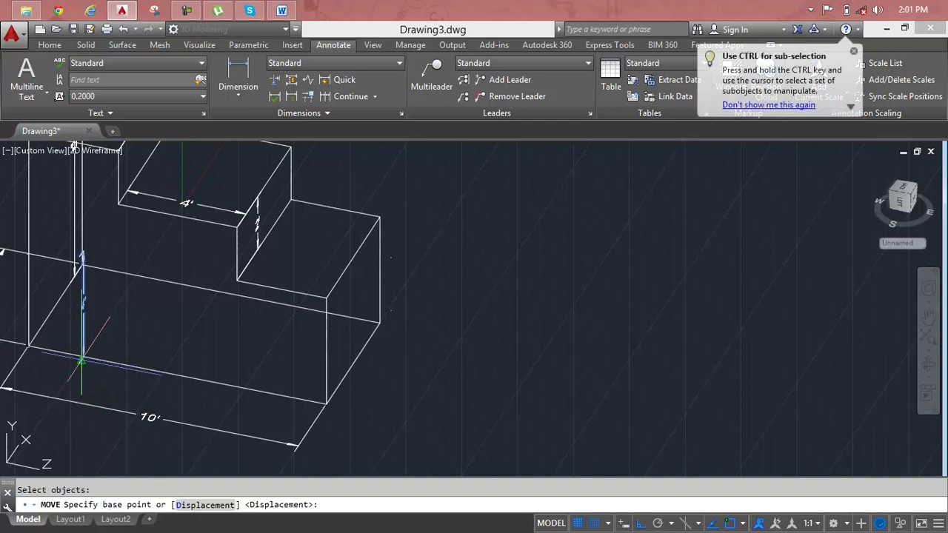
scroll(81, 363, "up", 5)
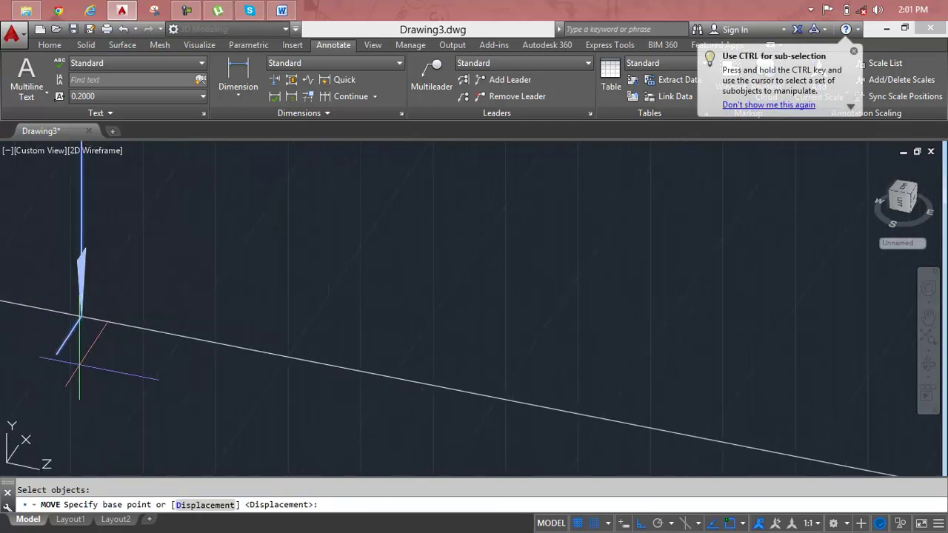
left_click(55, 355)
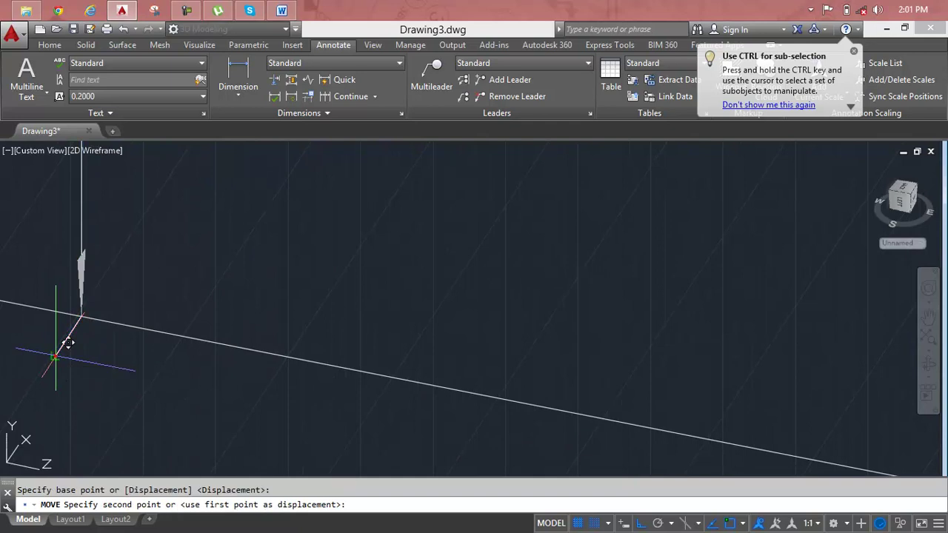
scroll(169, 380, "down", 5)
mouse_move(328, 370)
middle_mouse_down()
mouse_move(425, 387)
mouse_move(381, 394)
middle_mouse_up()
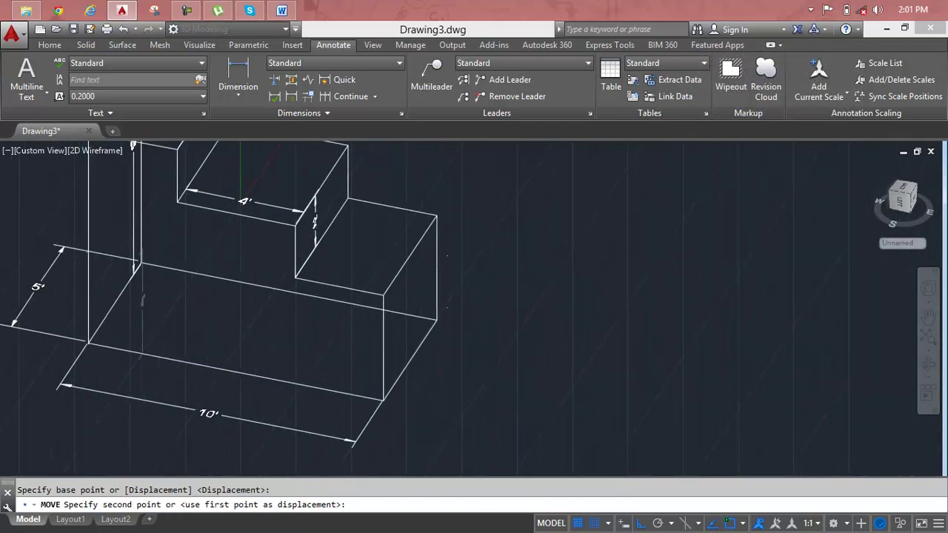
scroll(388, 400, "up", 3)
scroll(431, 391, "up", 3)
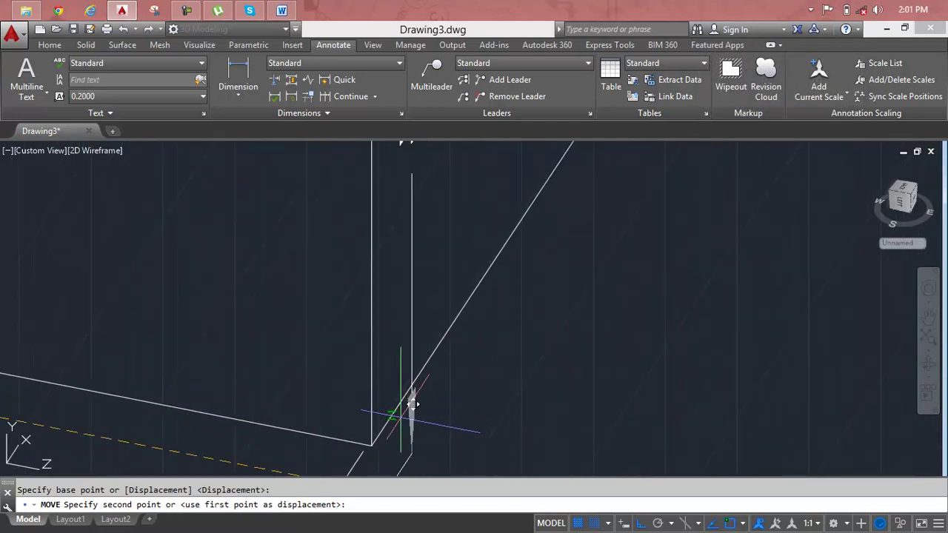
left_click(389, 432)
Step: Zoom out and pan to bring the upper stairs into view
scroll(376, 442, "down", 2)
scroll(402, 360, "down", 2)
scroll(423, 348, "down", 2)
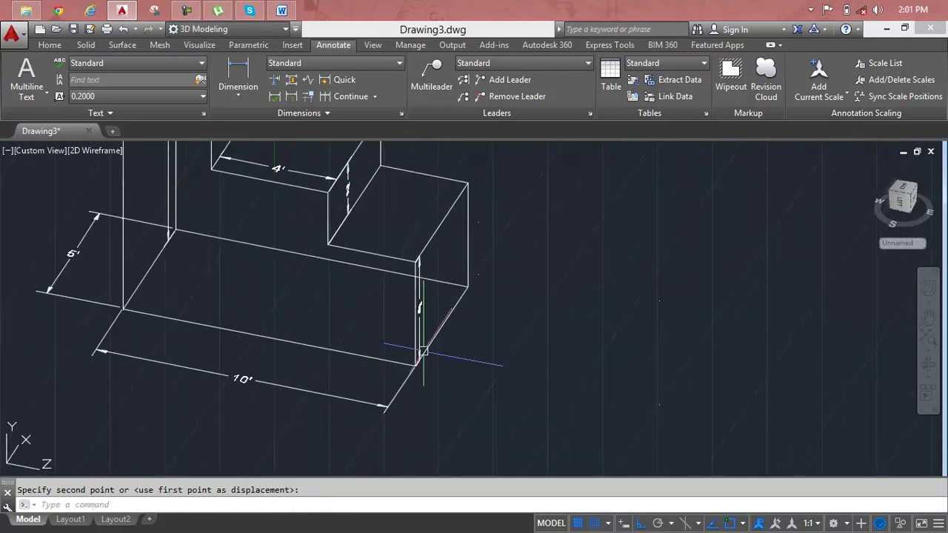
middle_click_drag(422, 351, 346, 498)
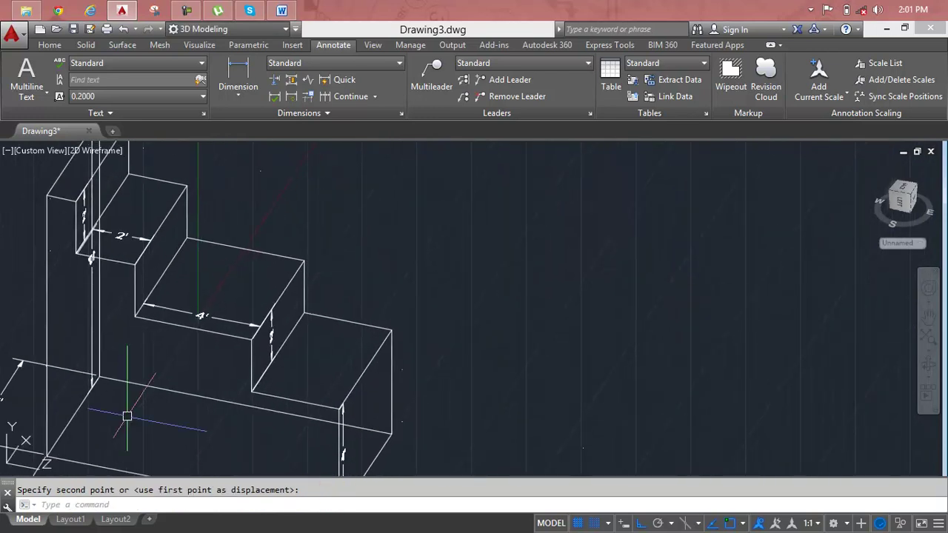
Step: Apply the Shades of Gray visual style to the stair solid
left_click(38, 46)
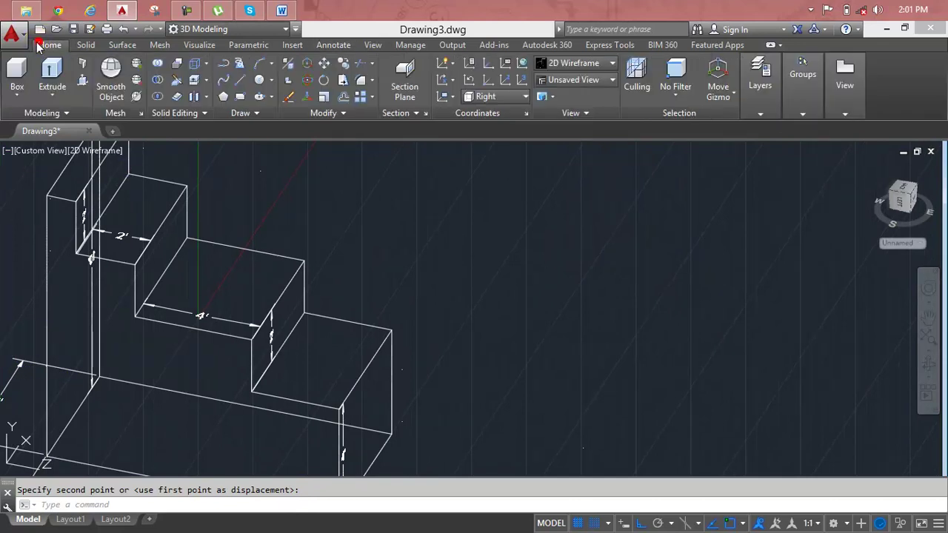
left_click(581, 62)
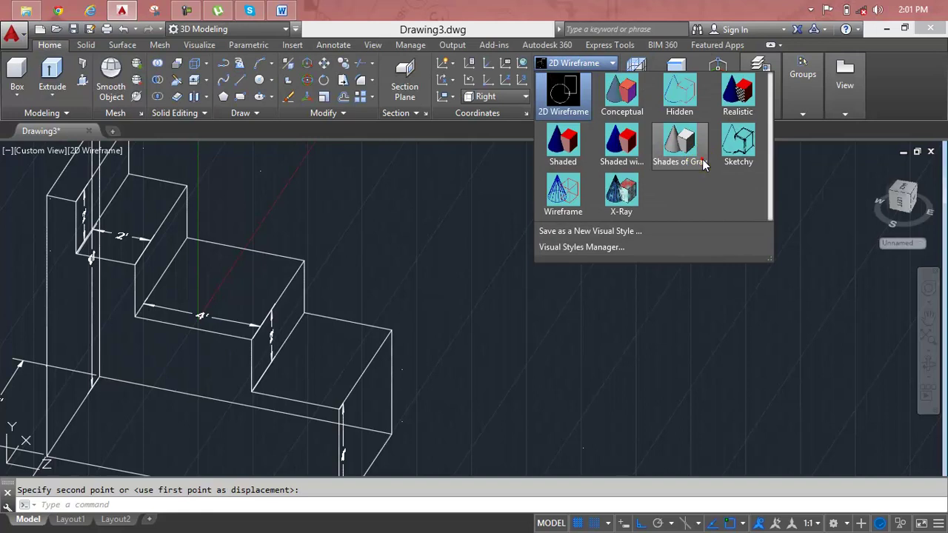
left_click(704, 164)
scroll(363, 296, "down", 2)
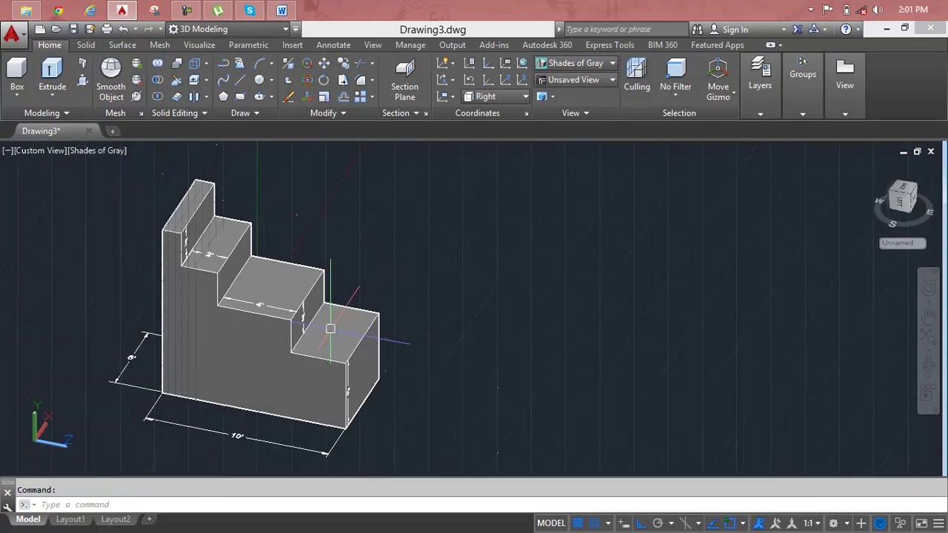
middle_click_drag(330, 329, 313, 328, "shift")
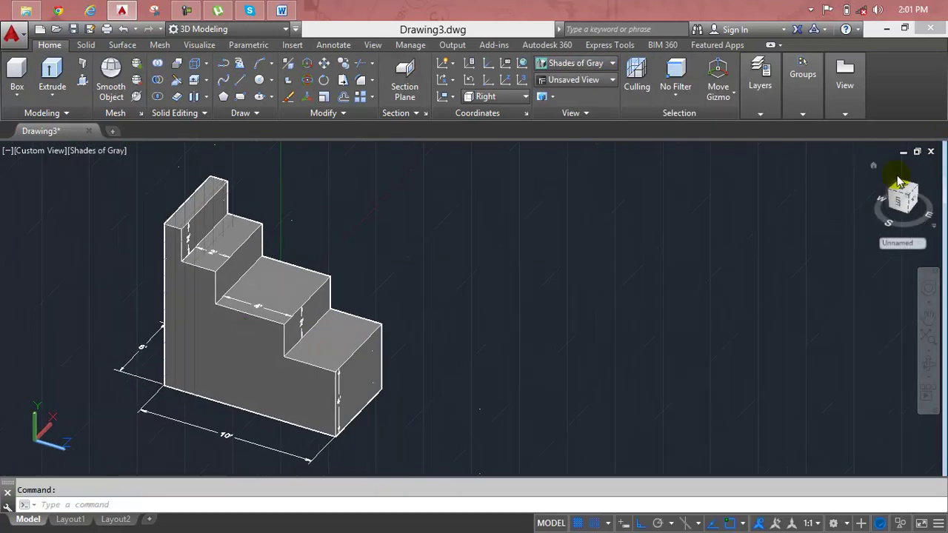
Step: Return to the ViewCube home view and reset the coordinate system to World
left_click(874, 168)
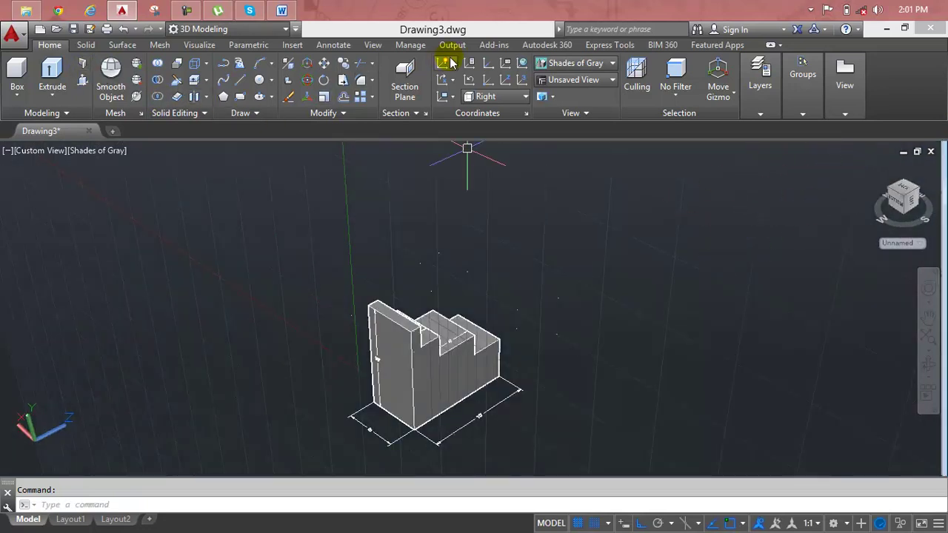
left_click(494, 96)
left_click(492, 115)
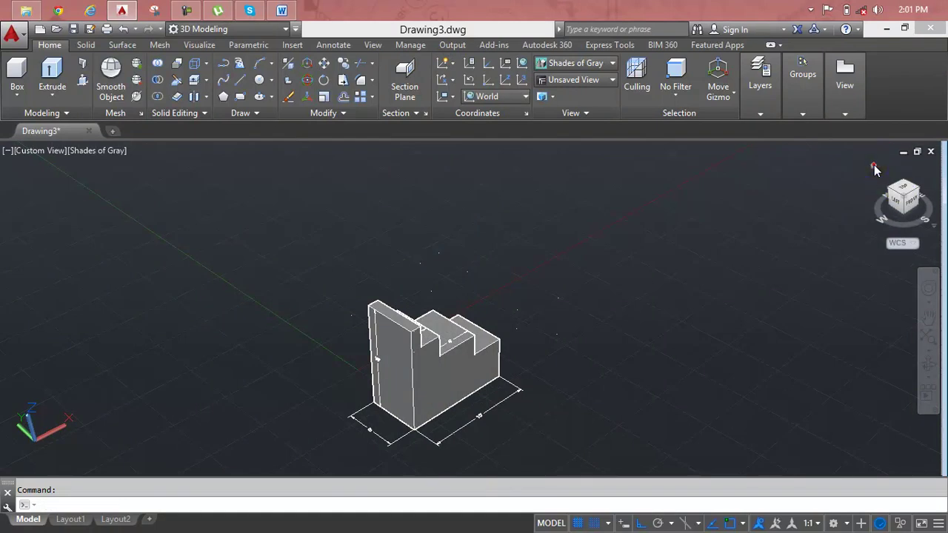
Step: Zoom and orbit to inspect the dimensioned stairs, then minimize AutoCAD and Word
scroll(439, 371, "up", 3)
scroll(422, 369, "up", 1)
scroll(405, 368, "up", 1)
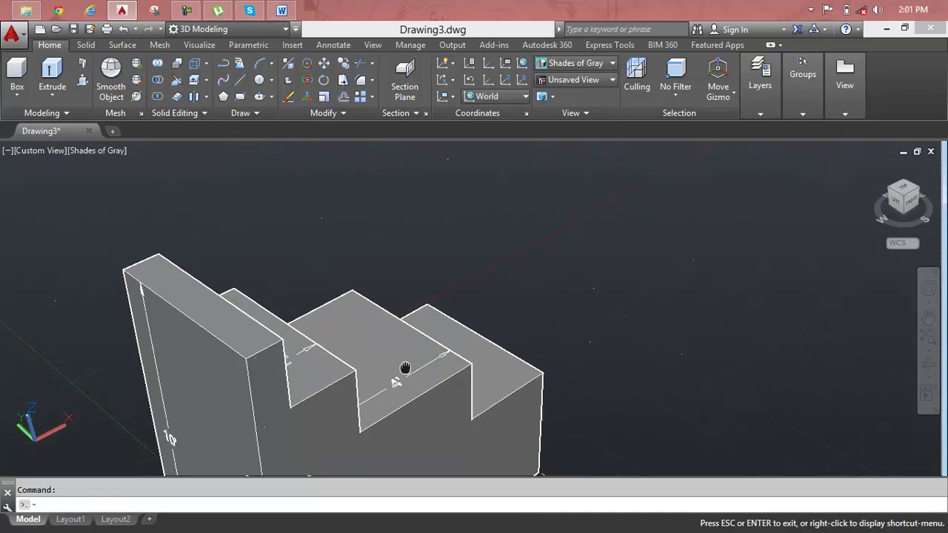
mouse_move(423, 397)
middle_mouse_down("shift")
mouse_move(341, 409)
mouse_move(309, 450)
mouse_move(275, 316)
mouse_move(303, 309)
mouse_move(385, 366)
mouse_move(397, 388)
mouse_move(448, 380)
mouse_move(470, 359)
middle_mouse_up("shift")
mouse_move(319, 444)
middle_mouse_down("shift")
mouse_move(321, 364)
mouse_move(266, 367)
middle_mouse_up("shift")
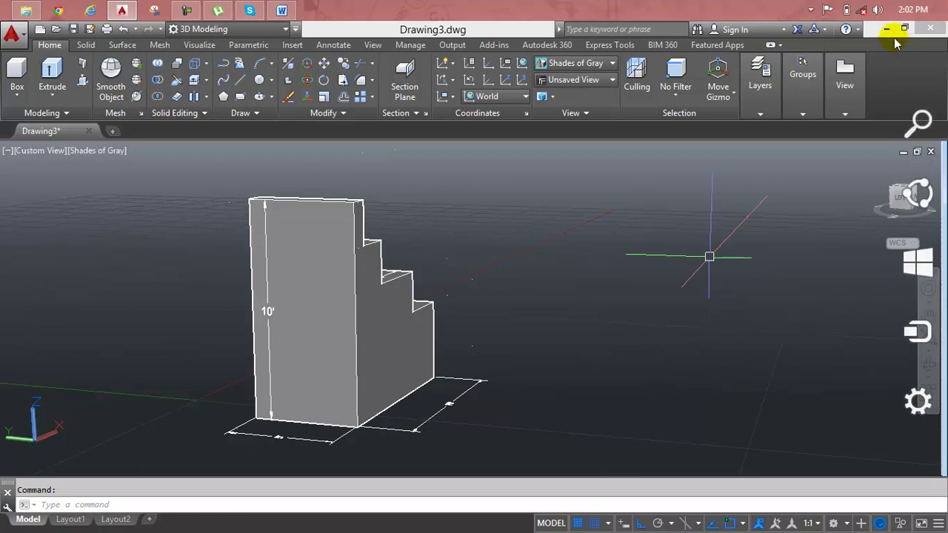
left_click(886, 28)
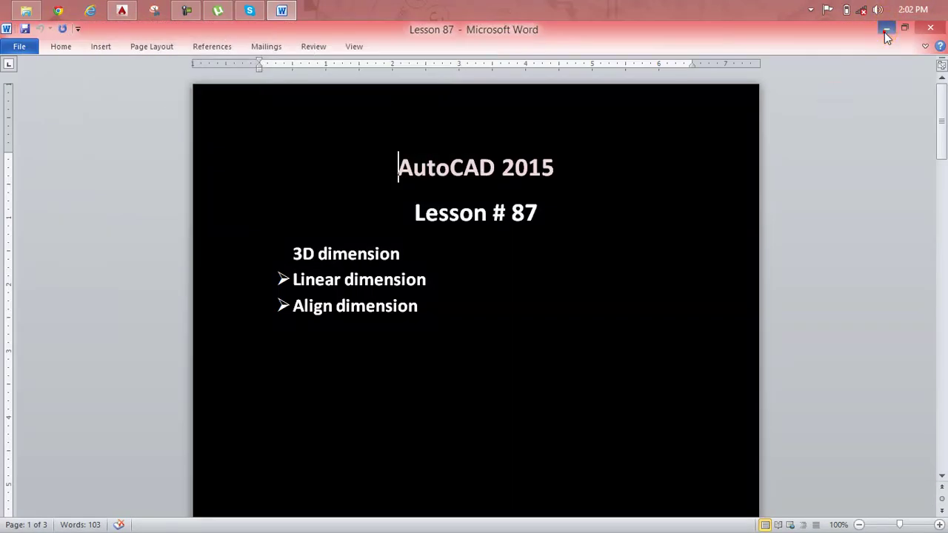
left_click(886, 28)
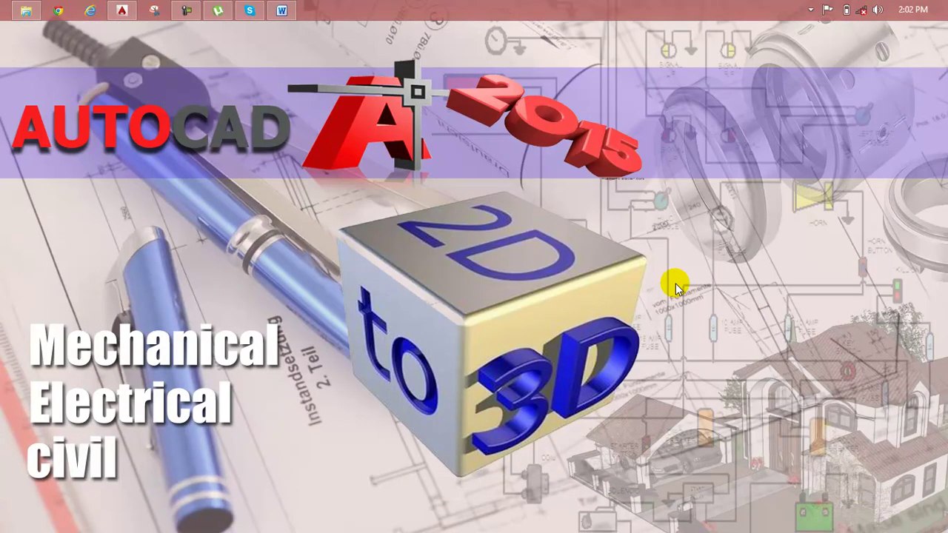